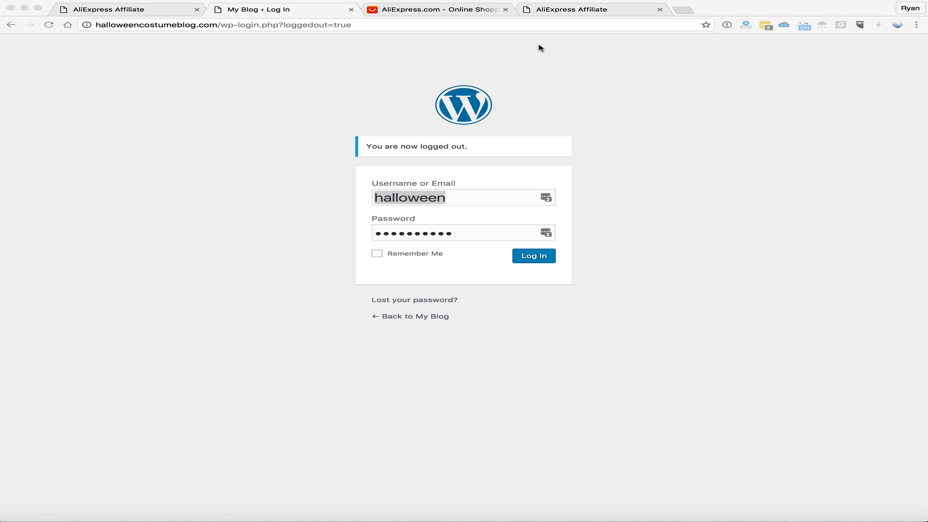
# Switch to the AliExpress Portals affiliate page and examine the ongoing promotions and their commission ranges
pyautogui.click(471, 9)
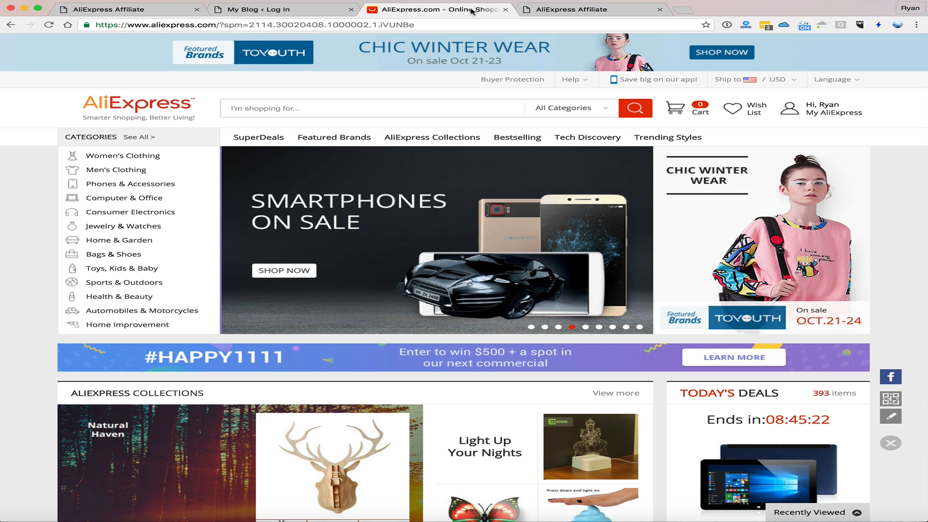
pyautogui.click(572, 11)
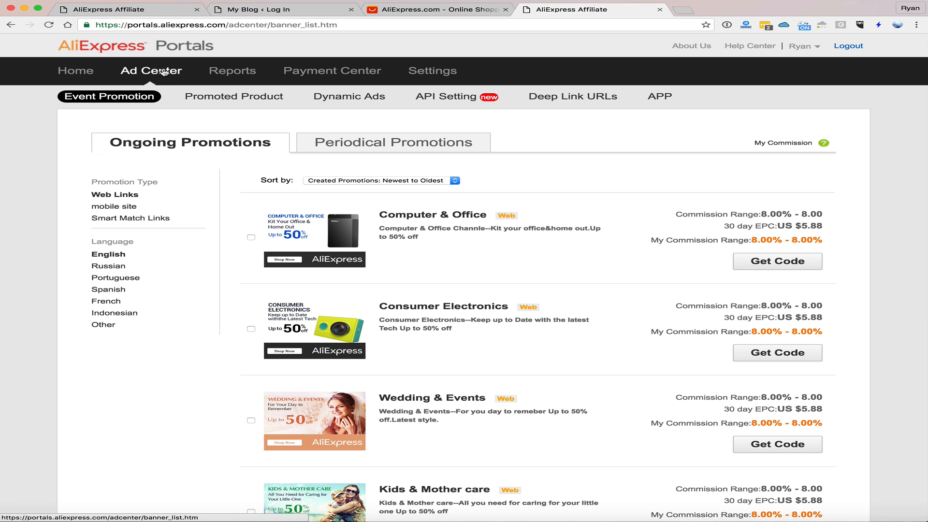
pyautogui.scroll(-3, 329, 210)
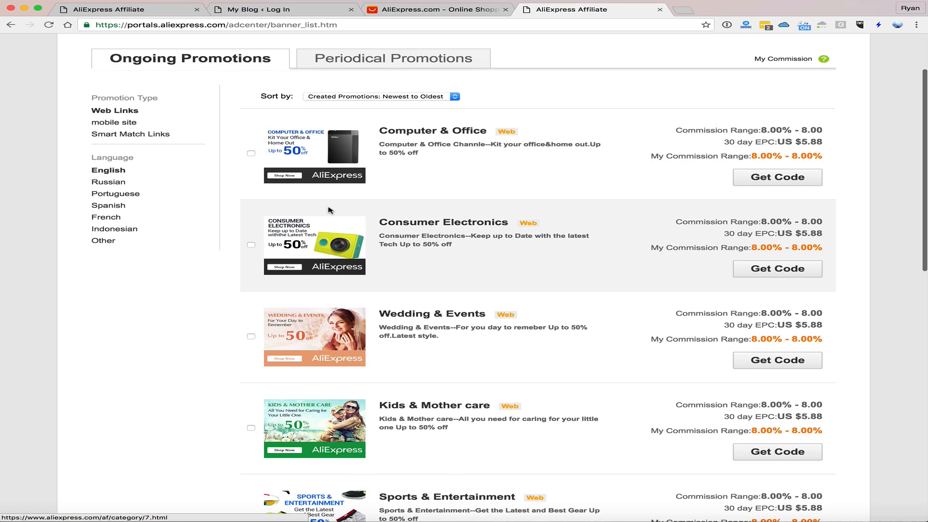
pyautogui.scroll(-4, 329, 210)
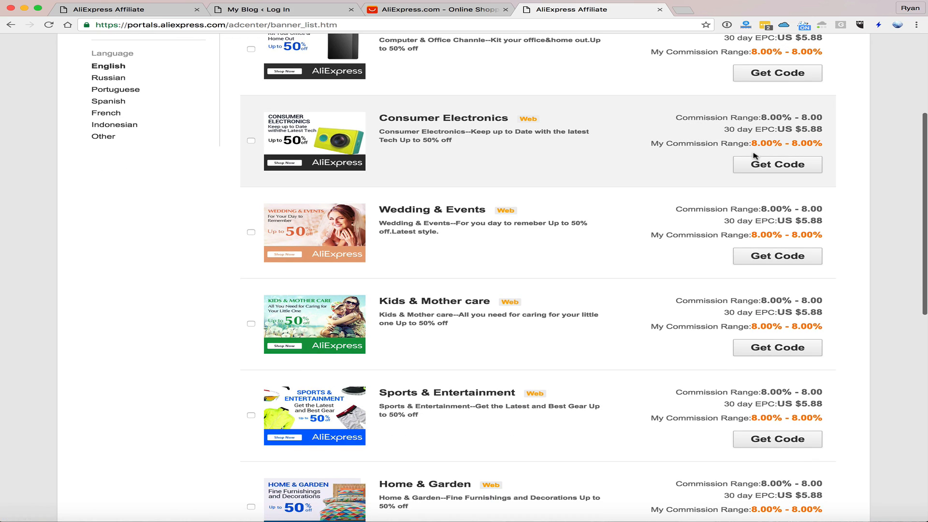
pyautogui.scroll(-5, 754, 155)
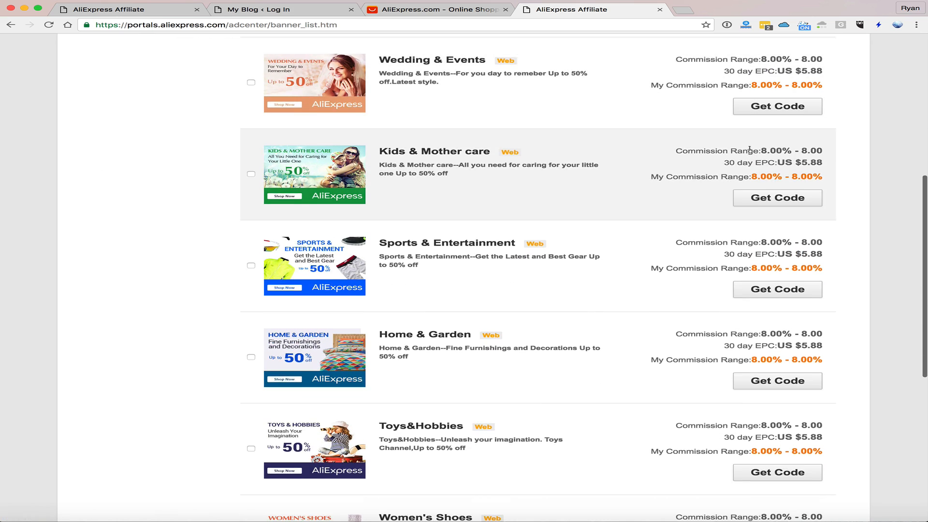
pyautogui.scroll(5, 754, 155)
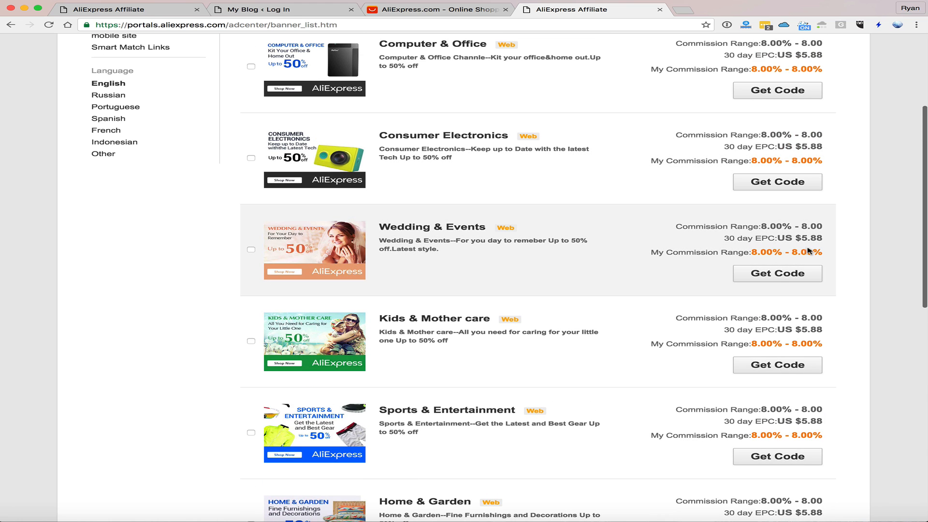
pyautogui.scroll(5, 681, 240)
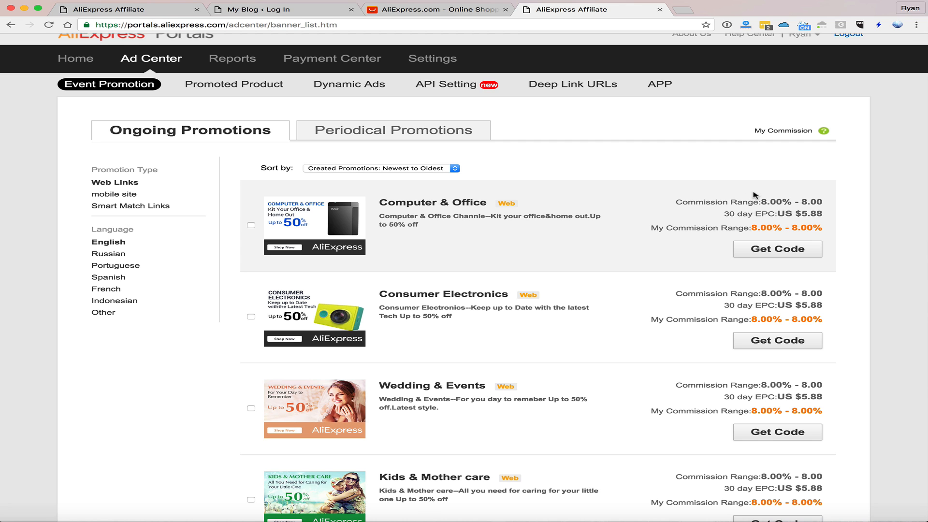
pyautogui.scroll(1, 757, 145)
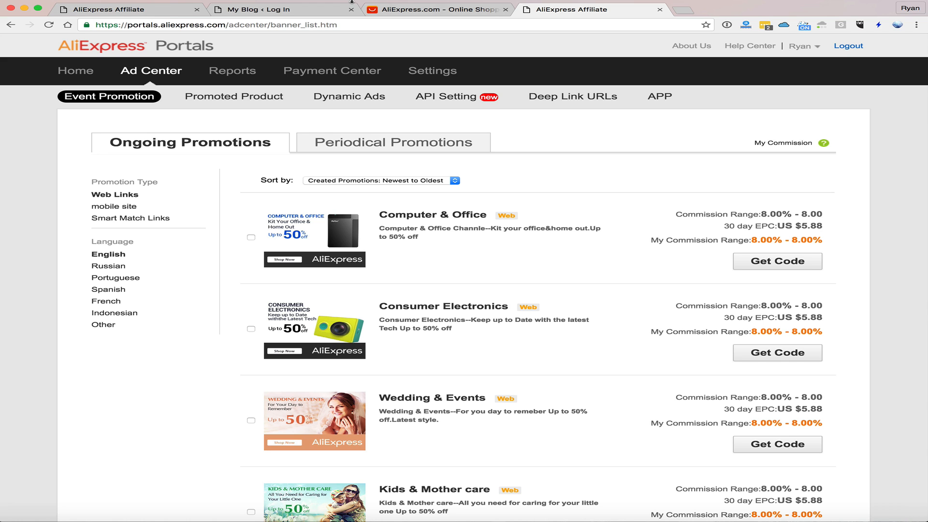
# Switch to the halloweencostumeblog.com login page and log in to WordPress with the prefilled credentials
pyautogui.click(297, 14)
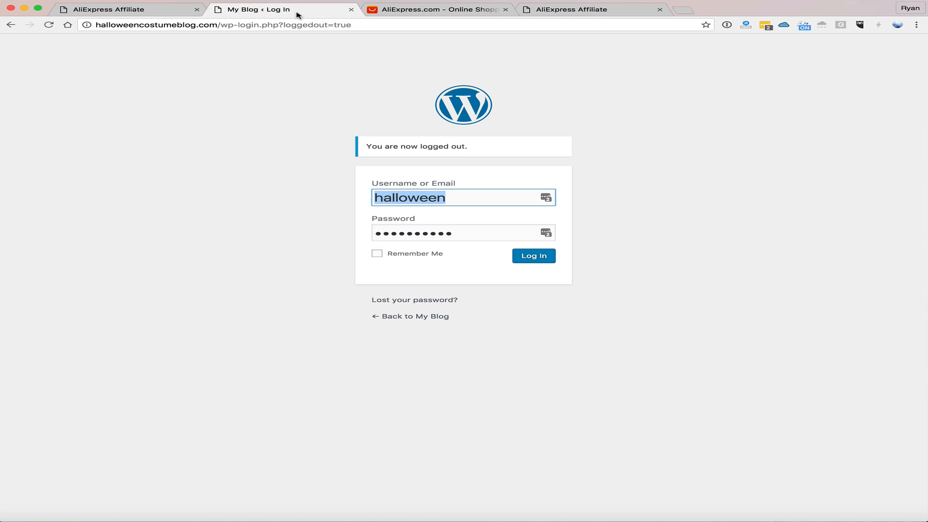
pyautogui.click(284, 206)
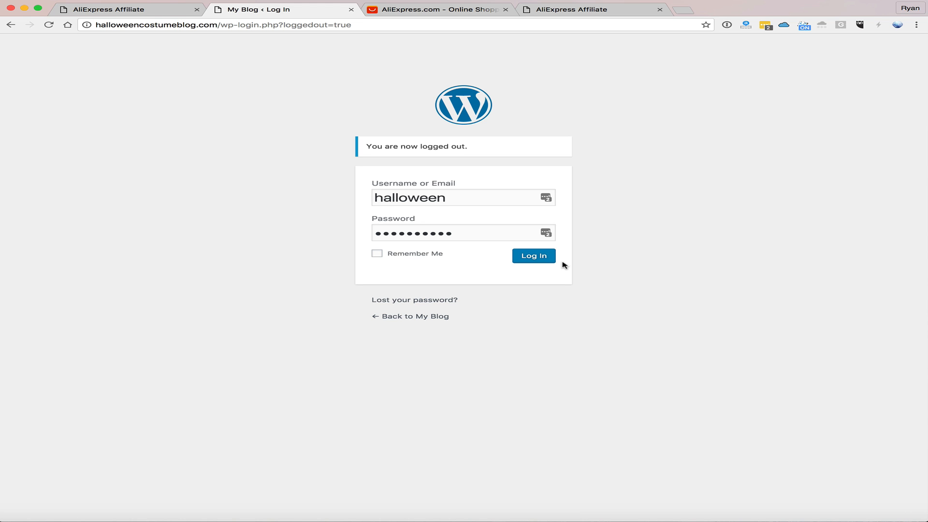
pyautogui.click(540, 260)
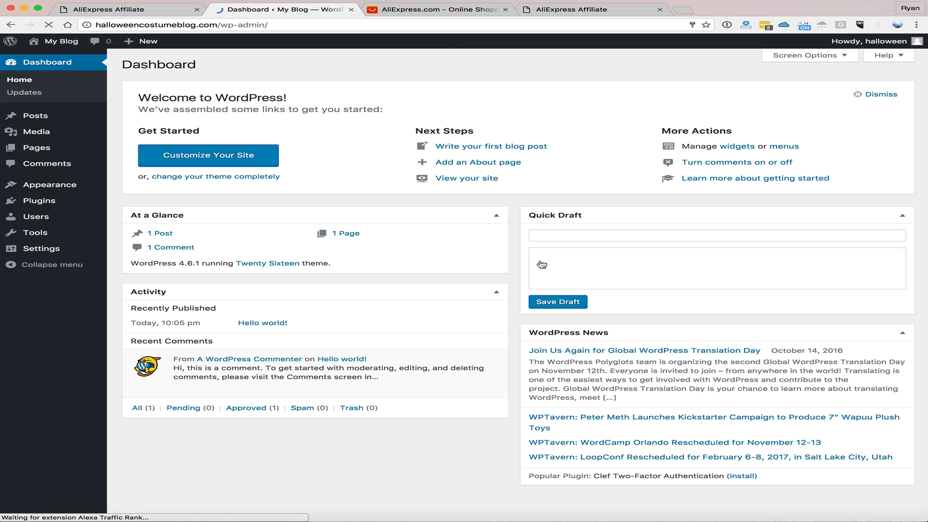
pyautogui.click(700, 38)
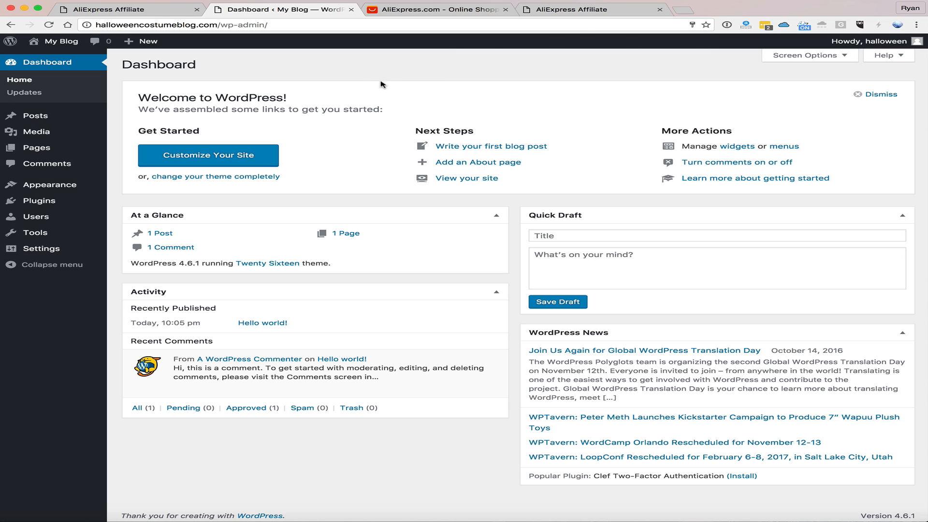
# Install a new plugin by uploading aliplugin.zip from the Downloads folder, and activate it
pyautogui.moveTo(75, 202)
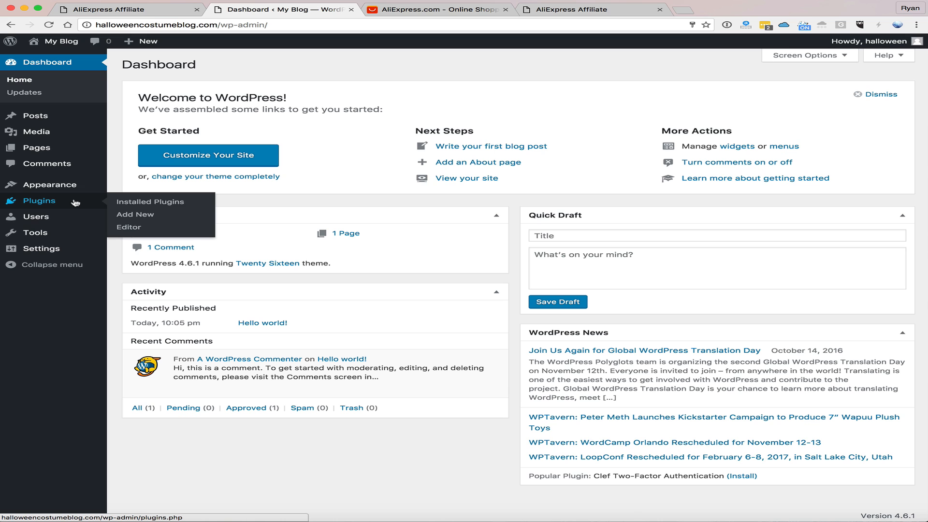
pyautogui.click(127, 216)
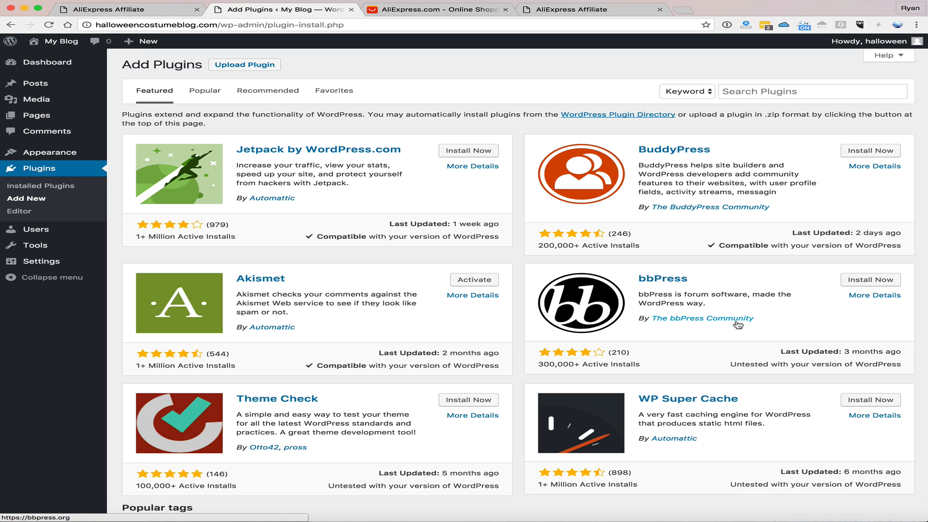
pyautogui.click(252, 69)
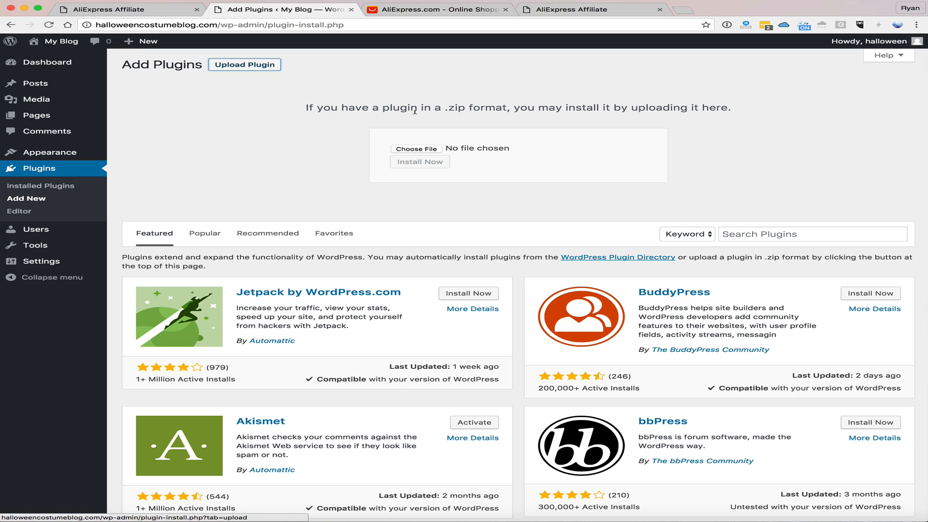
pyautogui.click(416, 146)
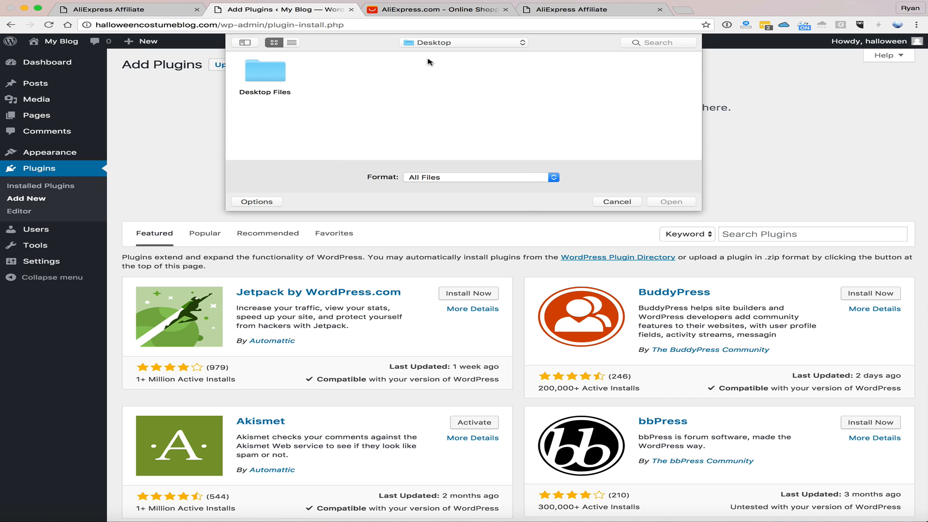
pyautogui.click(429, 44)
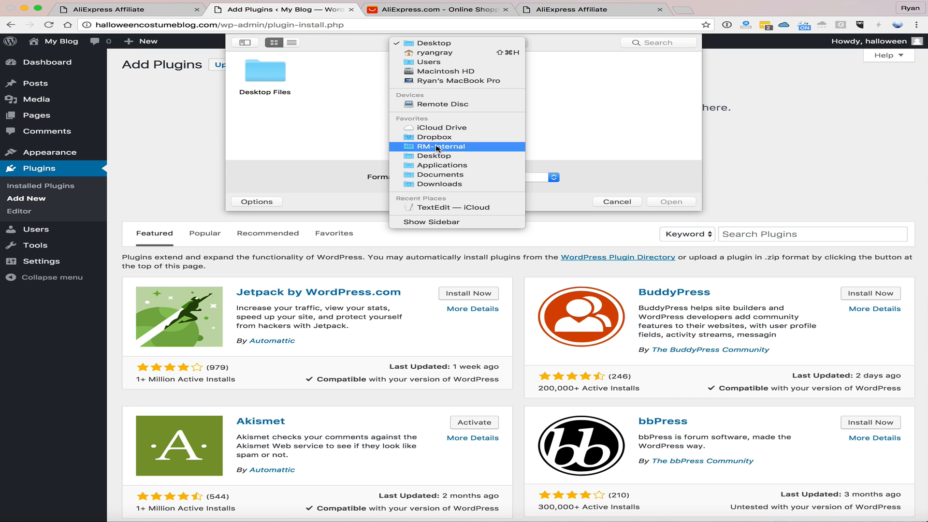
pyautogui.click(436, 184)
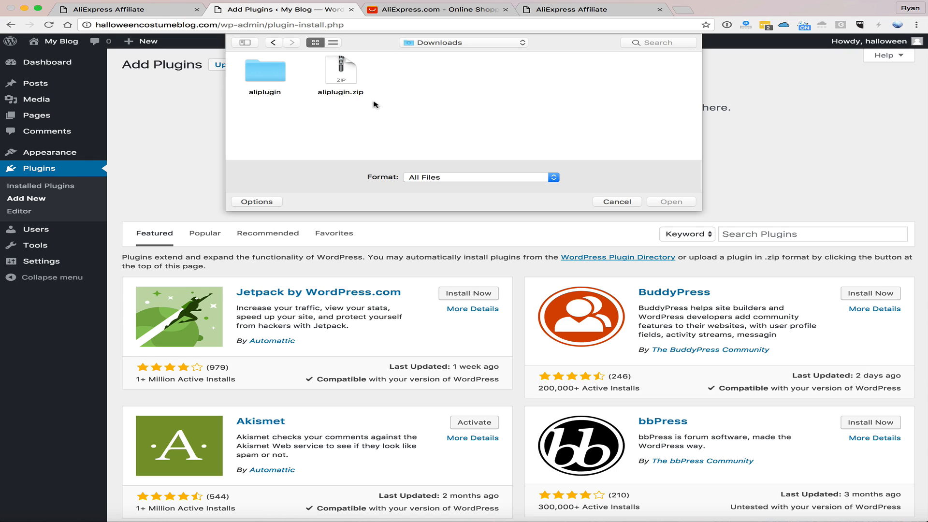
pyautogui.click(344, 72)
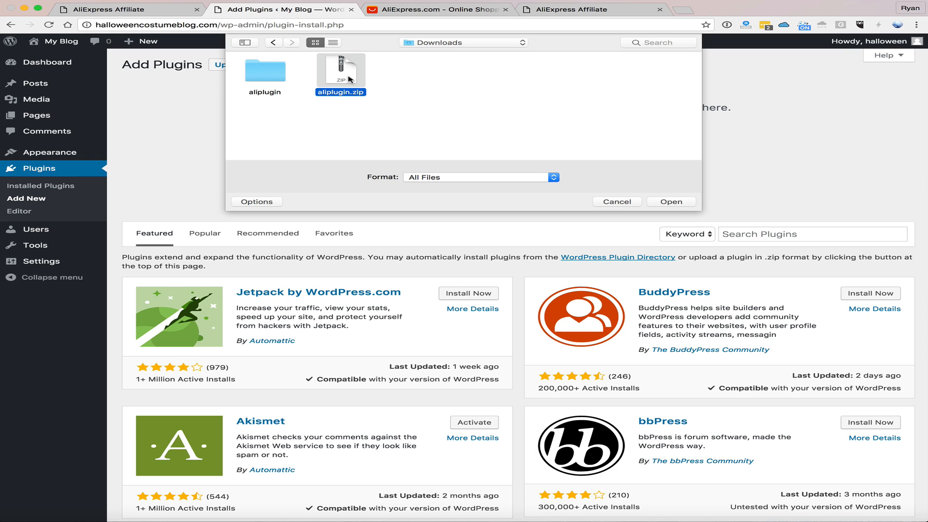
pyautogui.click(670, 202)
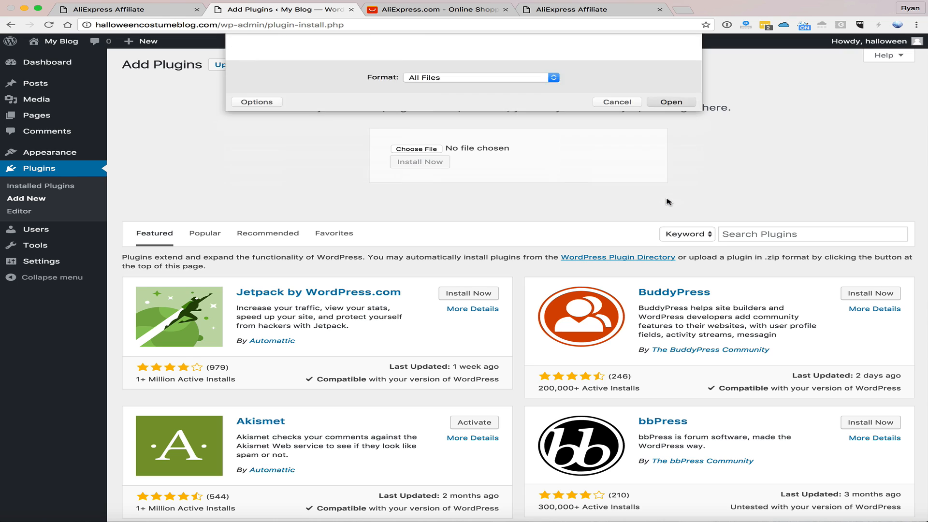
pyautogui.click(444, 166)
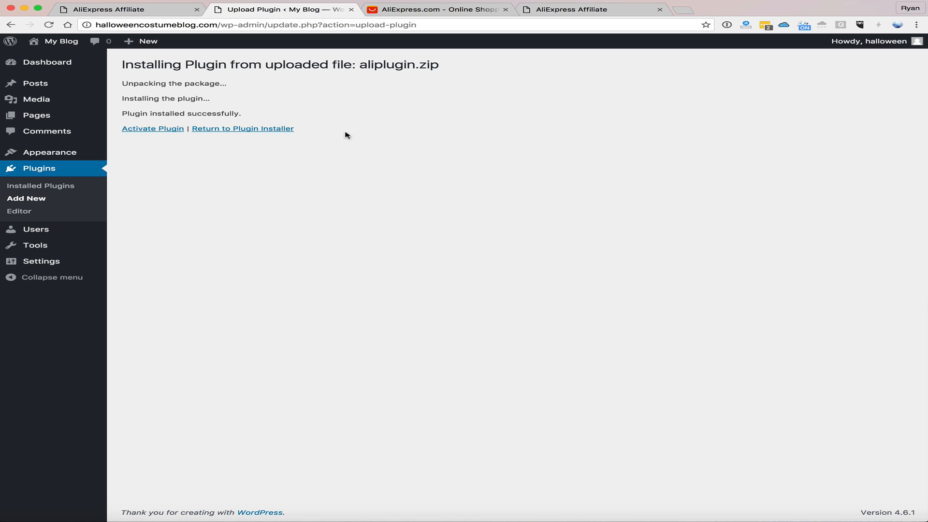
pyautogui.click(145, 130)
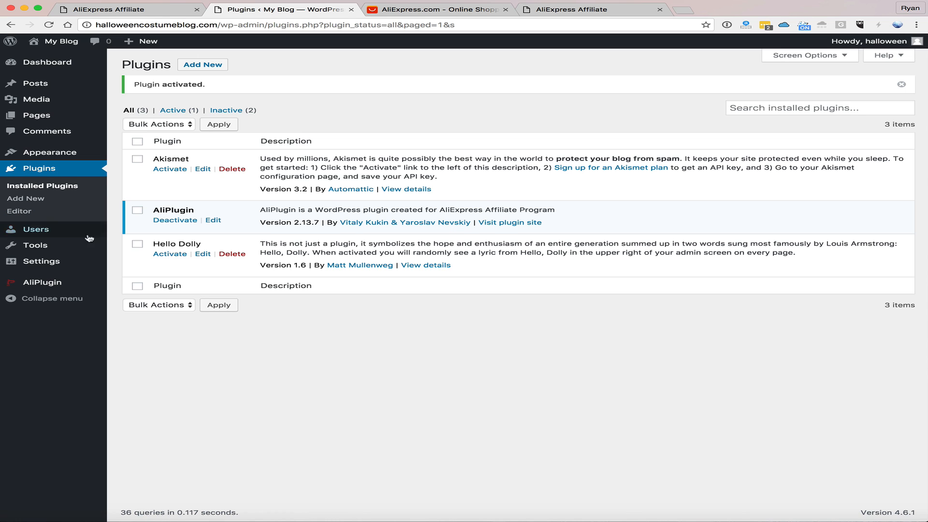
# Paste the license key on AliPlugin's license page, activate the license and reload the plugin page
pyautogui.click(64, 284)
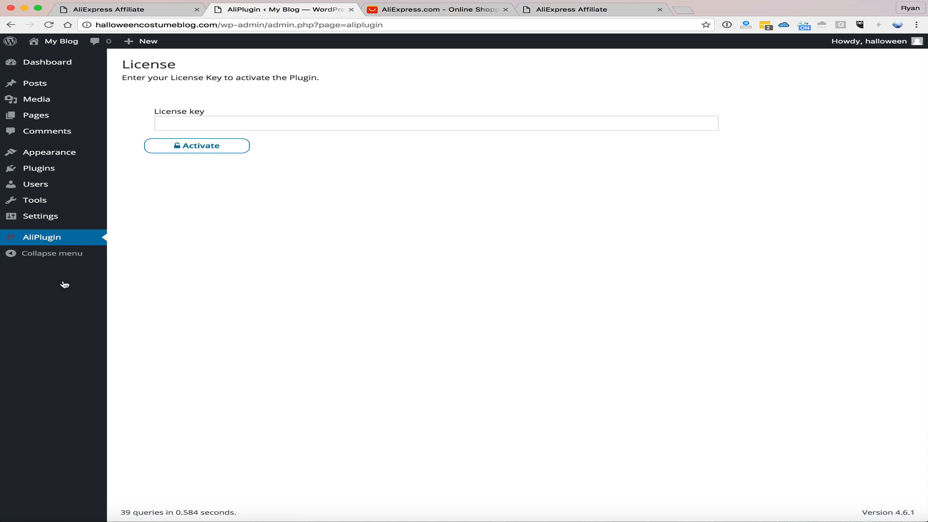
pyautogui.click(191, 116)
pyautogui.press('super+v')
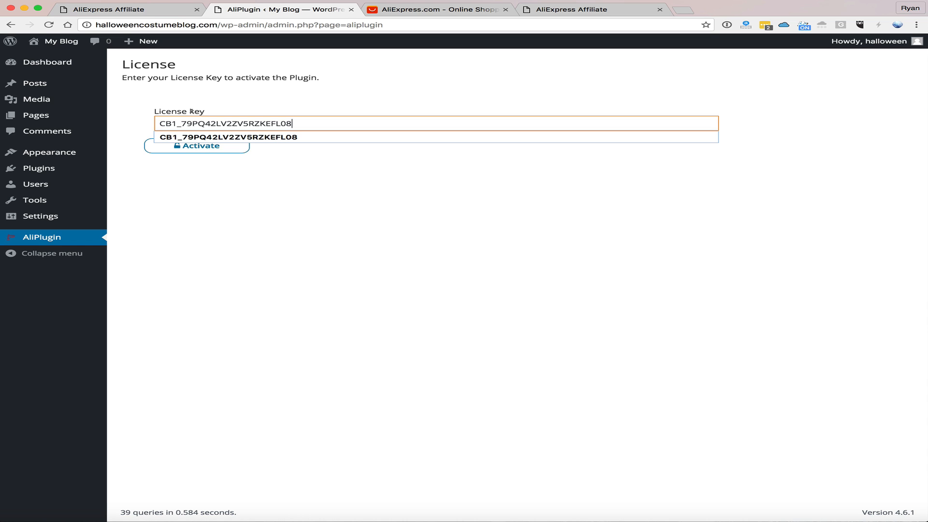
pyautogui.click(192, 99)
pyautogui.click(174, 147)
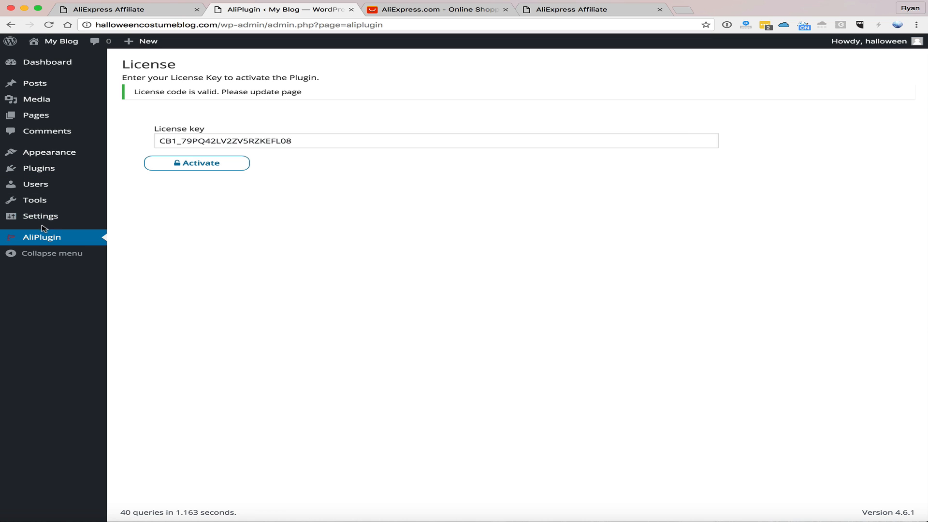
pyautogui.click(40, 244)
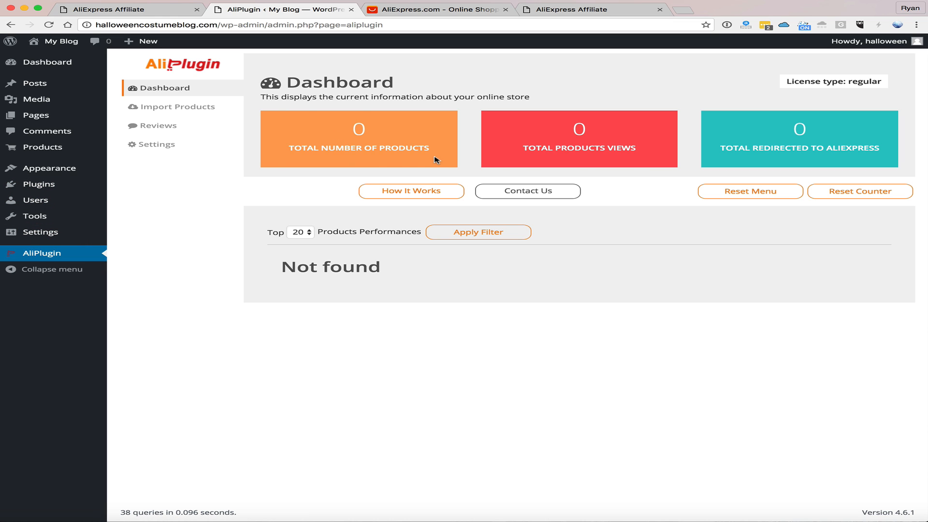
# Open the installed themes, view the live site with the active AL1 theme, and return to the themes list
pyautogui.moveTo(87, 169)
pyautogui.click(126, 172)
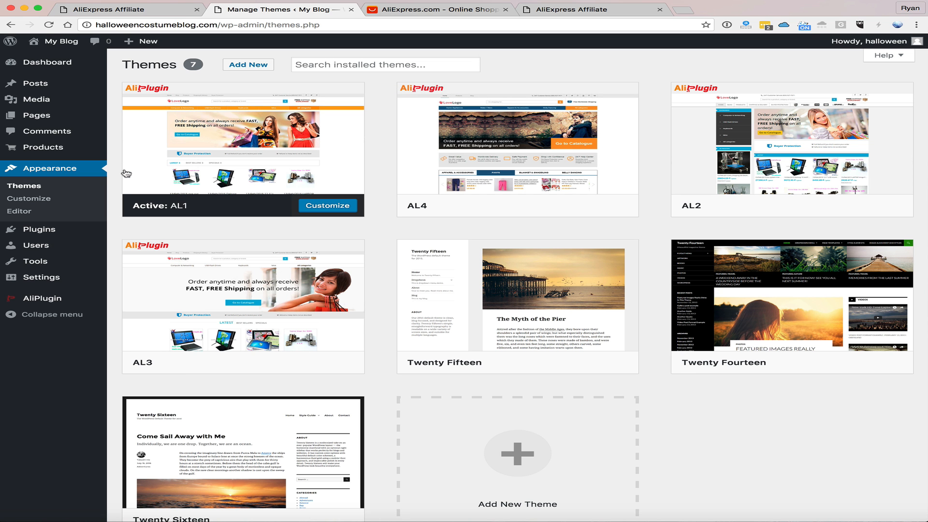
pyautogui.moveTo(249, 113)
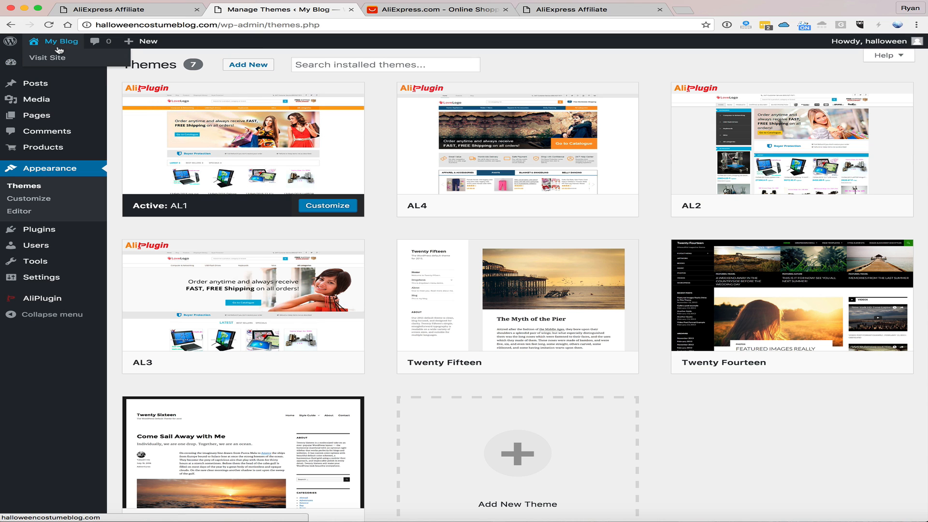
pyautogui.click(59, 58)
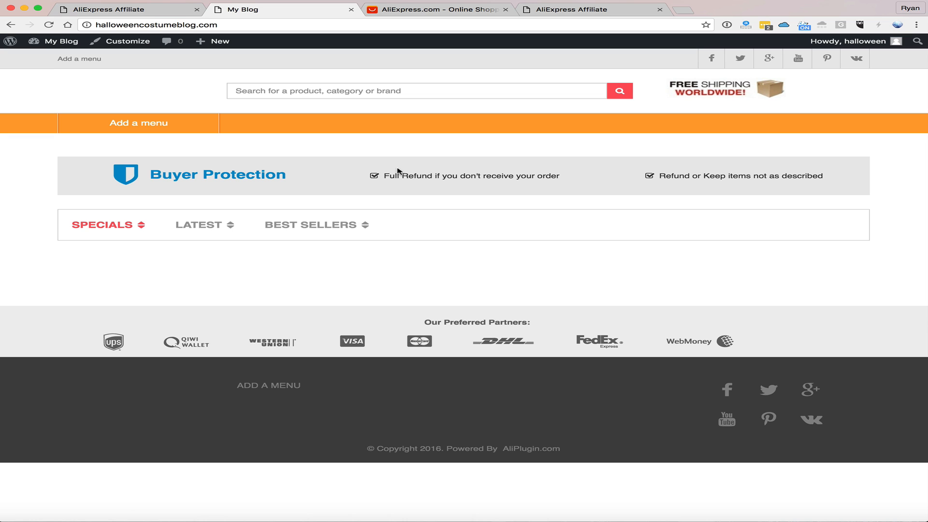
pyautogui.click(13, 24)
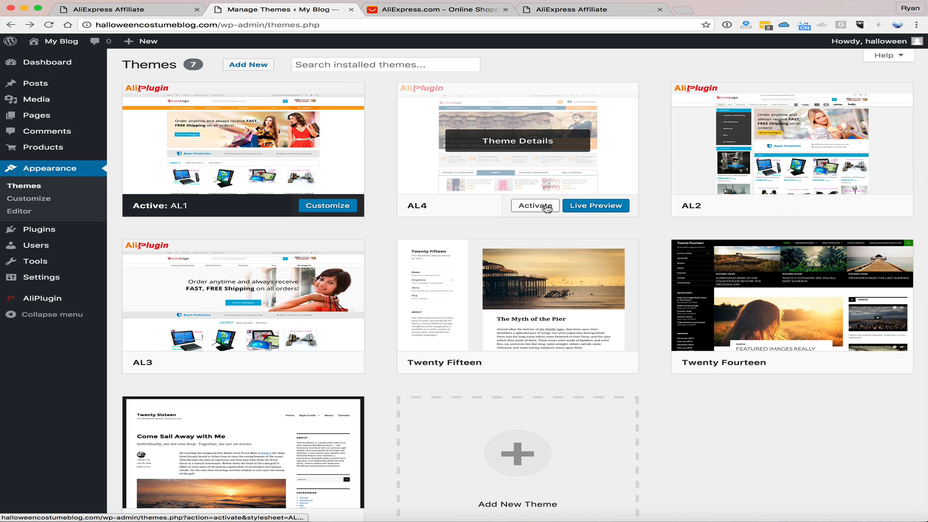
# Preview the AL4 theme live, examine its home page layout down to the footer, and return to the themes list
pyautogui.click(586, 207)
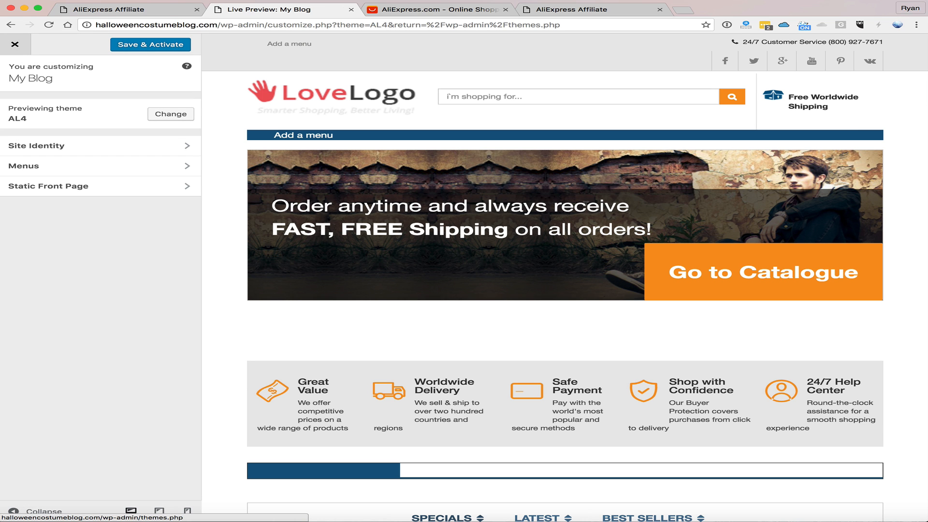
pyautogui.scroll(-6, 524, 207)
pyautogui.scroll(6, 524, 206)
pyautogui.scroll(-3, 453, 145)
pyautogui.scroll(-5, 453, 145)
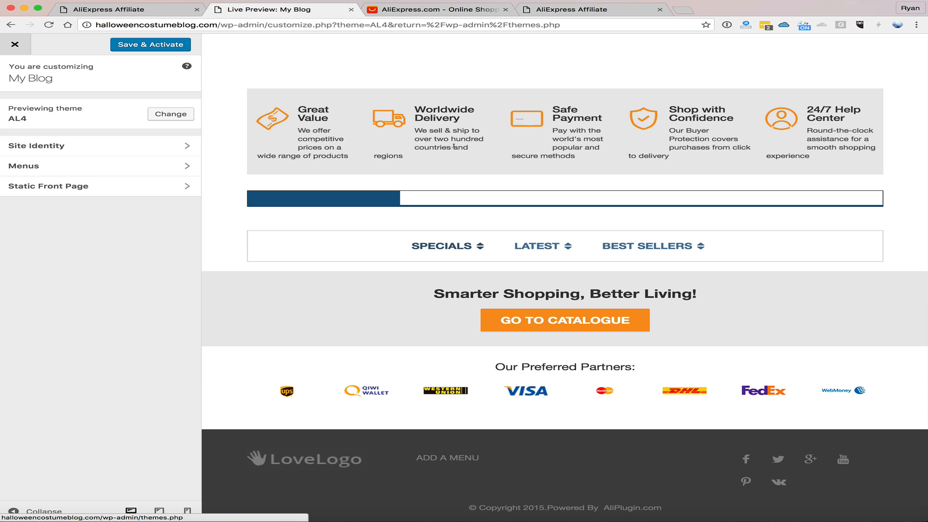
pyautogui.scroll(5, 453, 147)
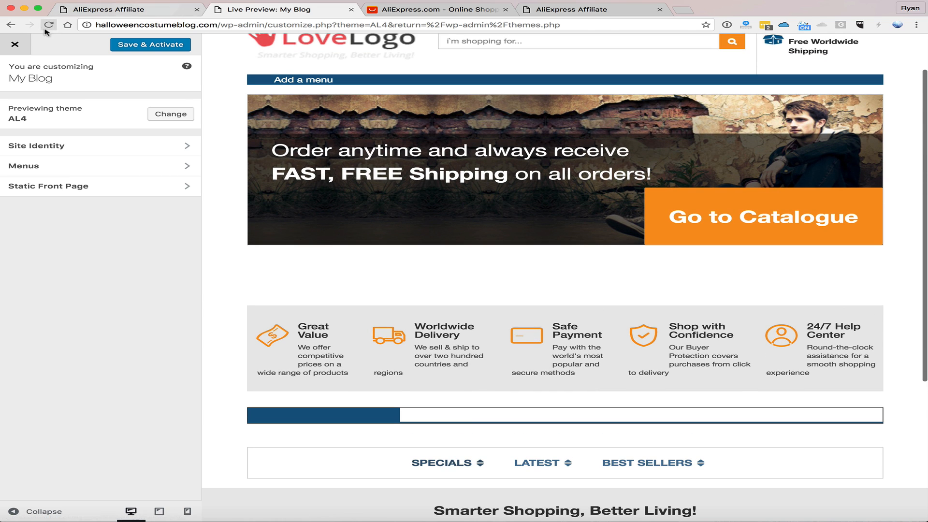
pyautogui.click(9, 27)
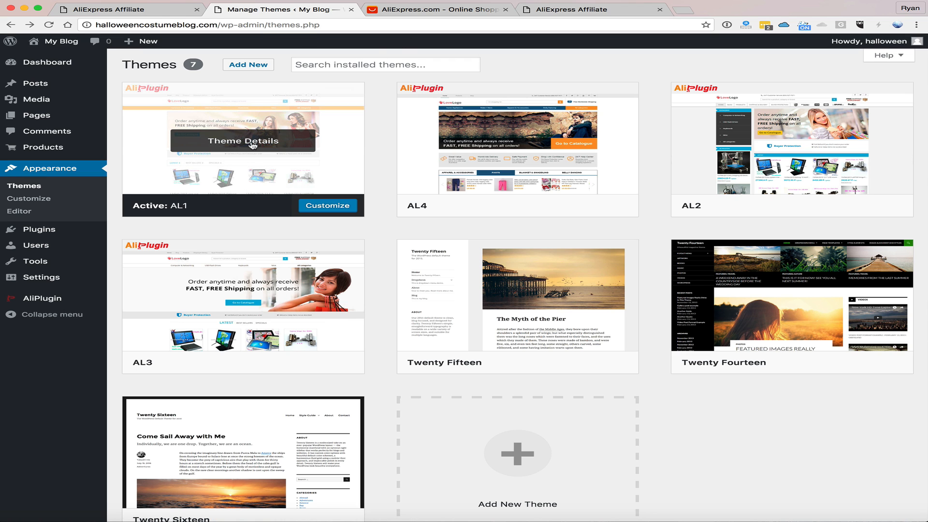
# Open AliPlugin's general settings, read through the linked affiliate program setup instructions, and return to the settings
pyautogui.click(64, 297)
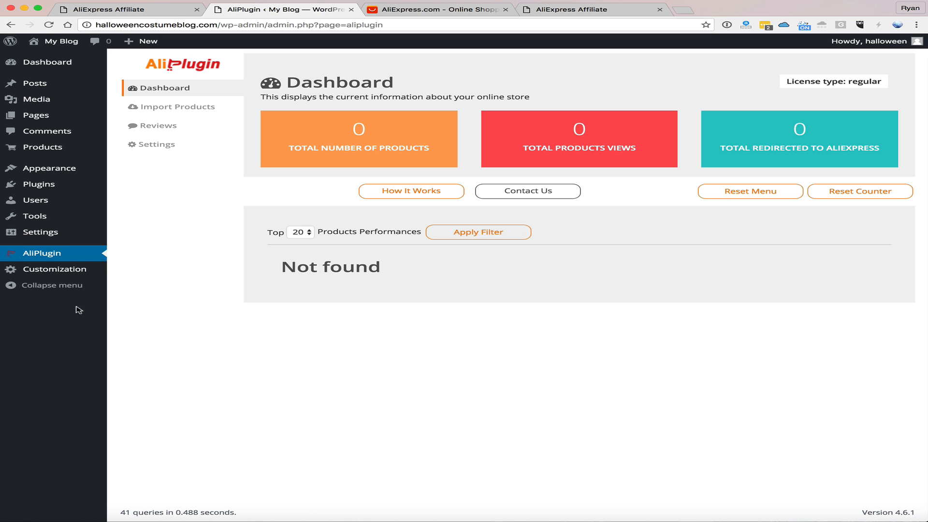
pyautogui.click(169, 143)
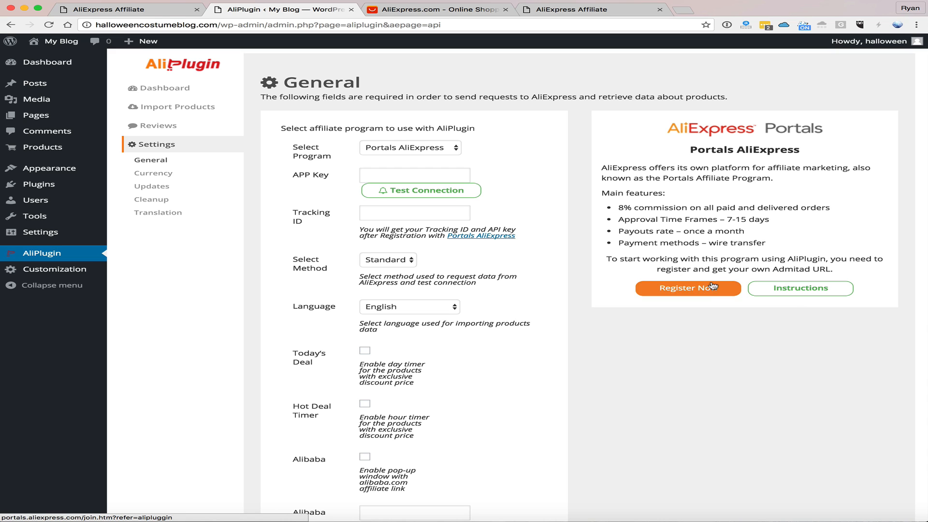
pyautogui.click(778, 287)
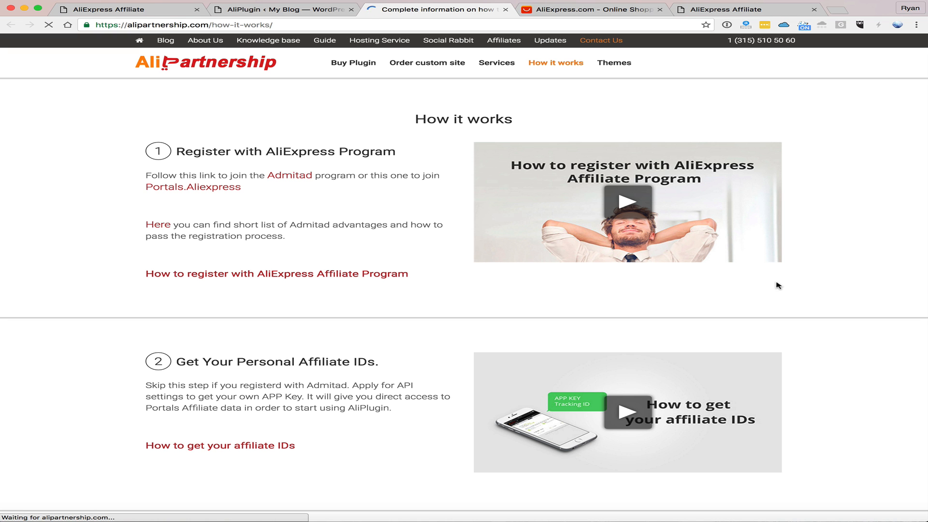
pyautogui.scroll(-6, 779, 286)
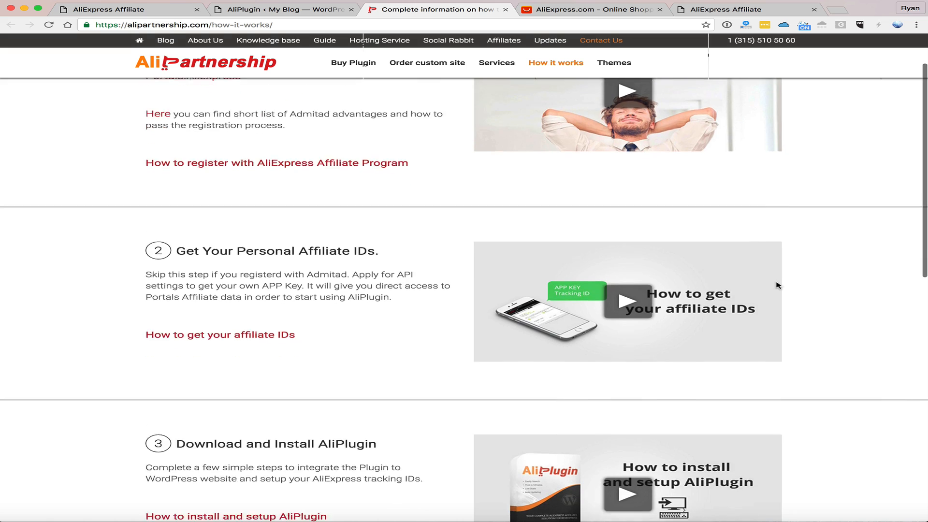
pyautogui.scroll(-8, 778, 286)
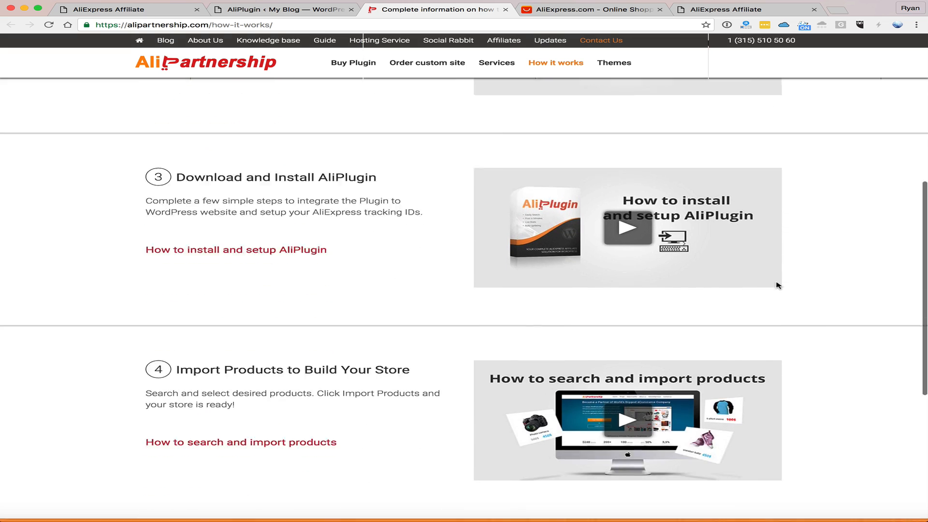
pyautogui.scroll(15, 778, 286)
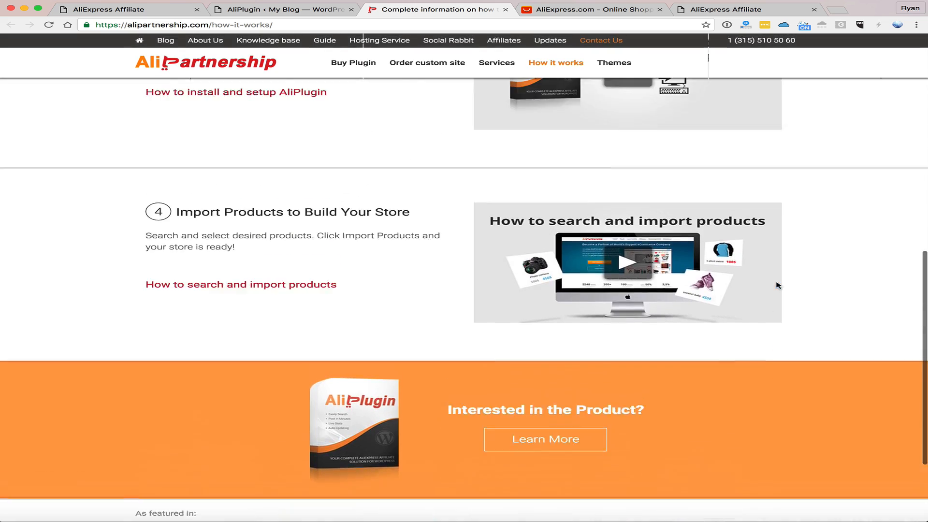
pyautogui.scroll(-4, 777, 284)
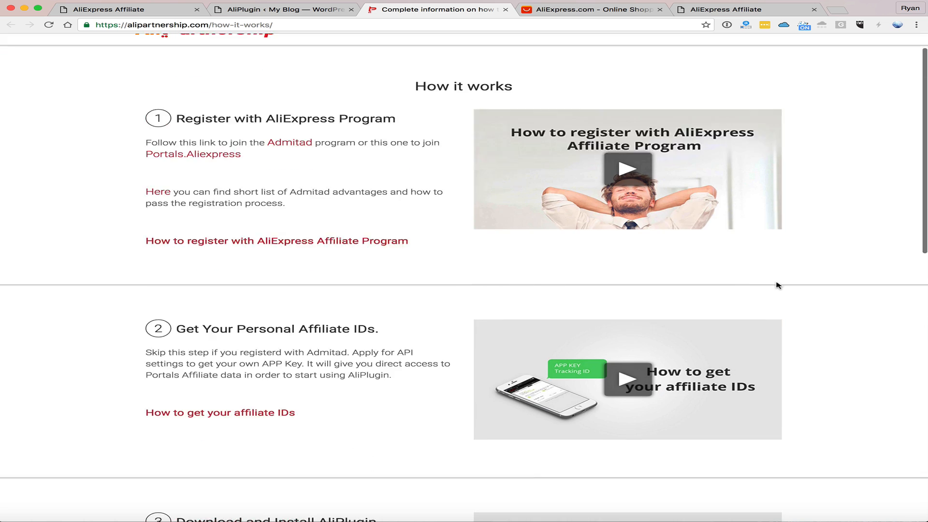
pyautogui.scroll(4, 682, 276)
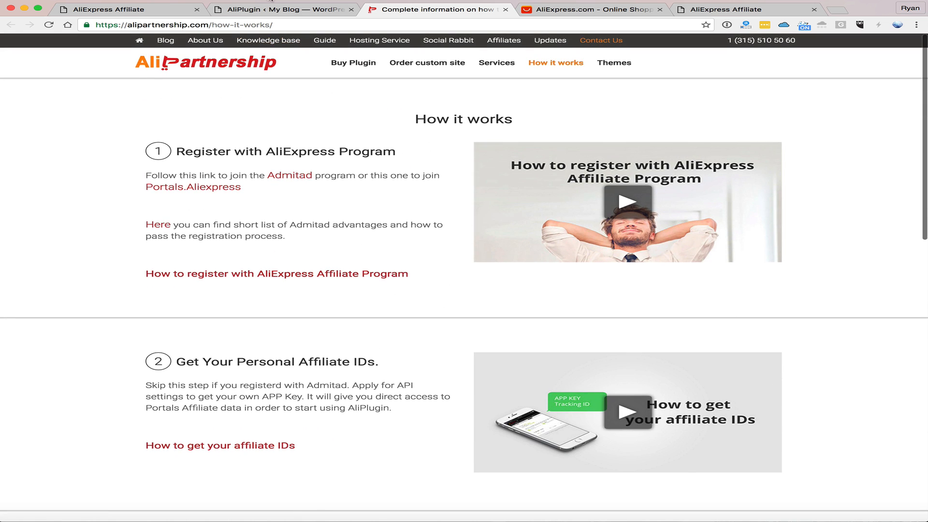
pyautogui.click(266, 8)
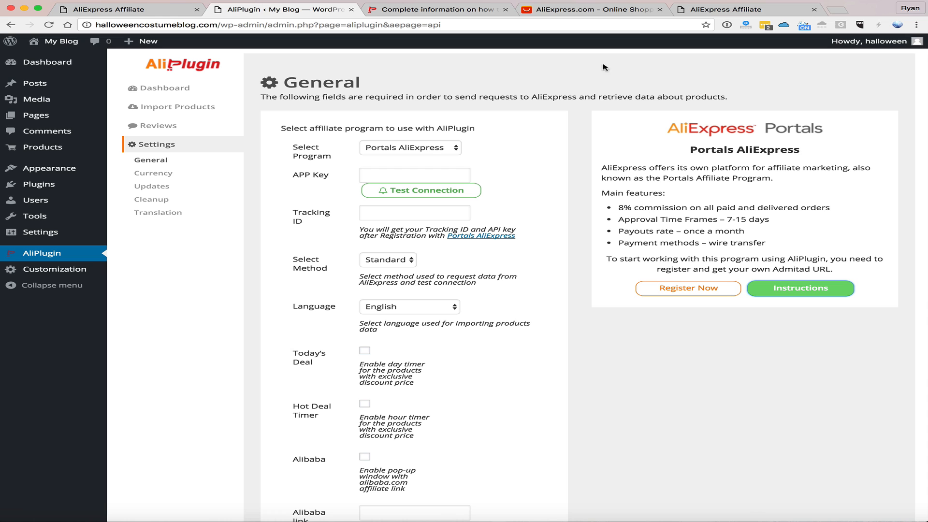
# Switch to the AliExpress Portals account and copy the API key from its API settings
pyautogui.click(595, 9)
pyautogui.click(713, 14)
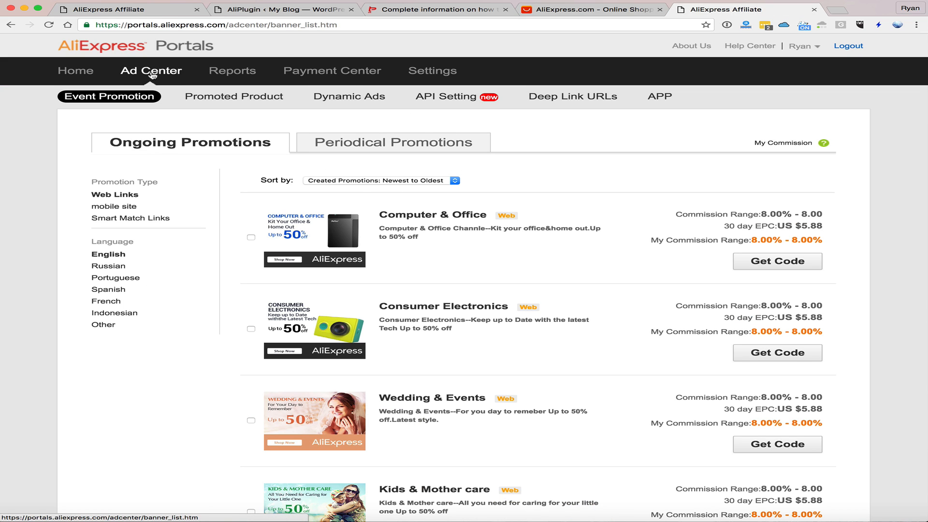
pyautogui.click(462, 99)
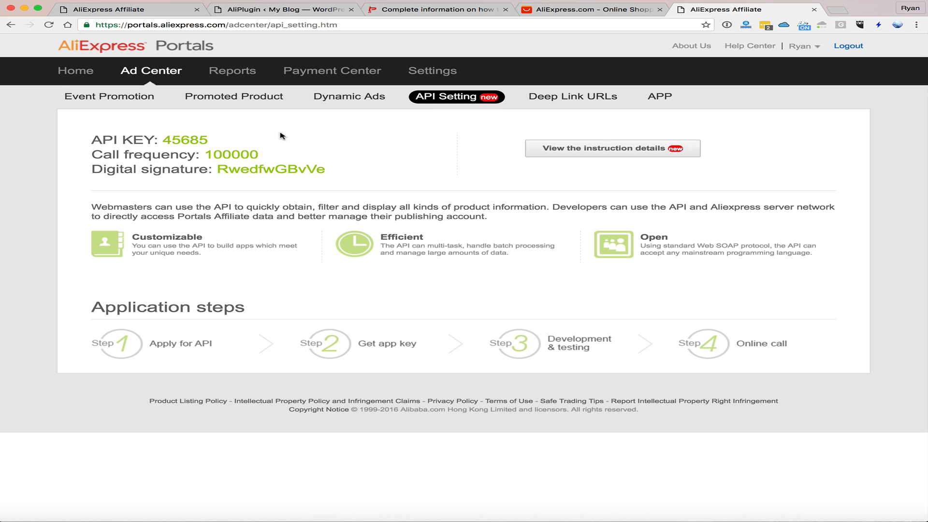
pyautogui.moveTo(209, 140); pyautogui.dragTo(165, 138)
pyautogui.press('super+c')
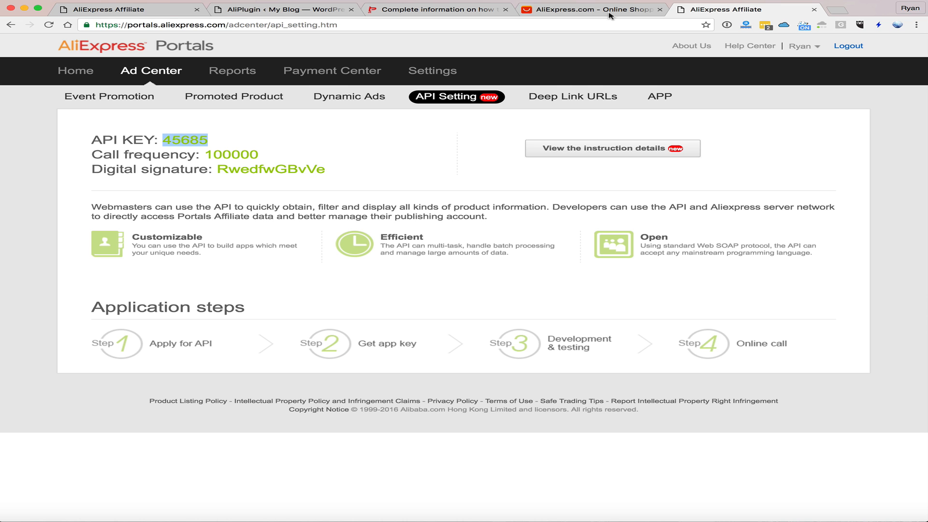
# Paste the API key as the APP Key in AliPlugin's general settings, keeping Portals AliExpress as the affiliate program
pyautogui.click(698, 24)
pyautogui.moveTo(683, 14); pyautogui.dragTo(377, 9)
pyautogui.click(280, 9)
pyautogui.click(380, 167)
pyautogui.press('super+v')
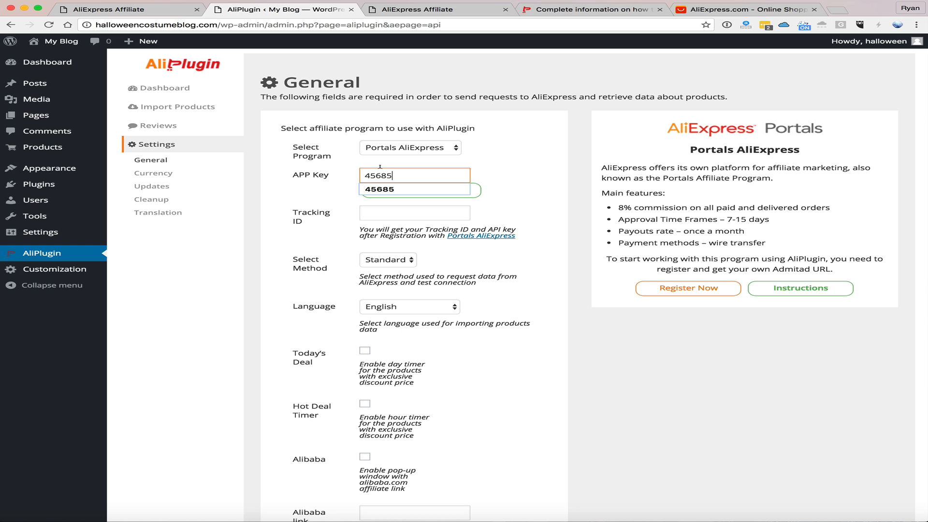
pyautogui.click(447, 150)
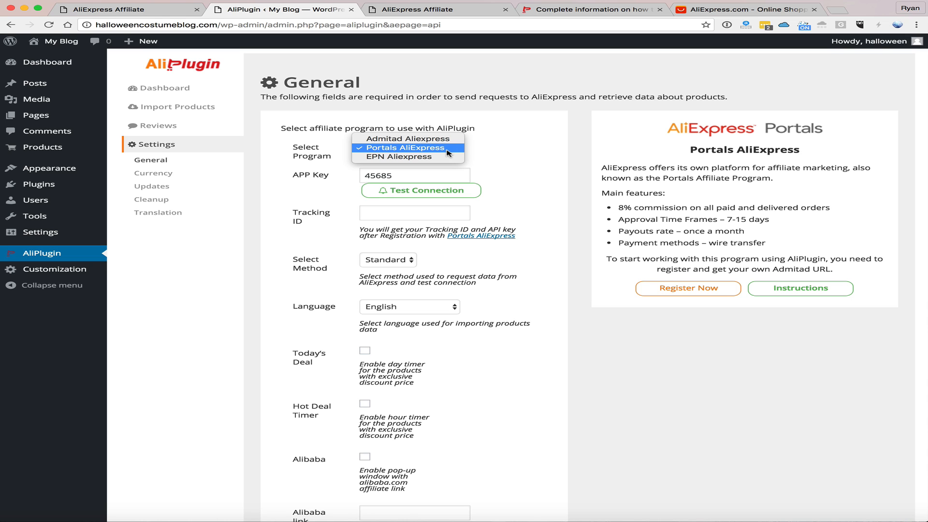
pyautogui.click(519, 152)
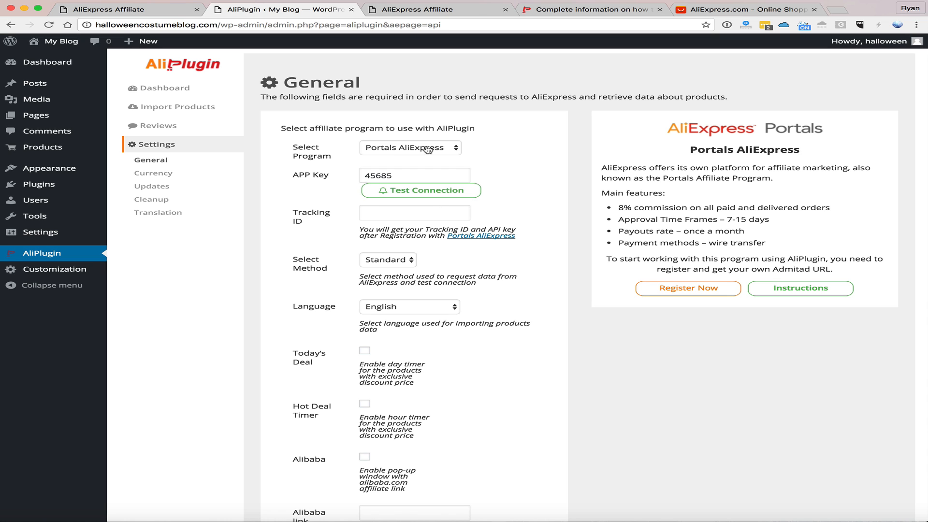
# Look up the tracking ID on the Portals deep link page, enter it in AliPlugin's settings and test the connection
pyautogui.click(399, 6)
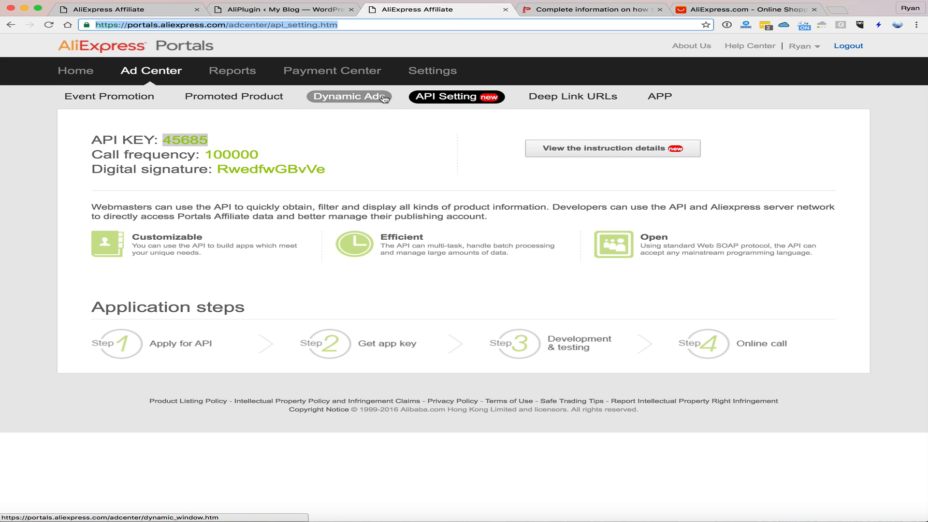
pyautogui.click(540, 98)
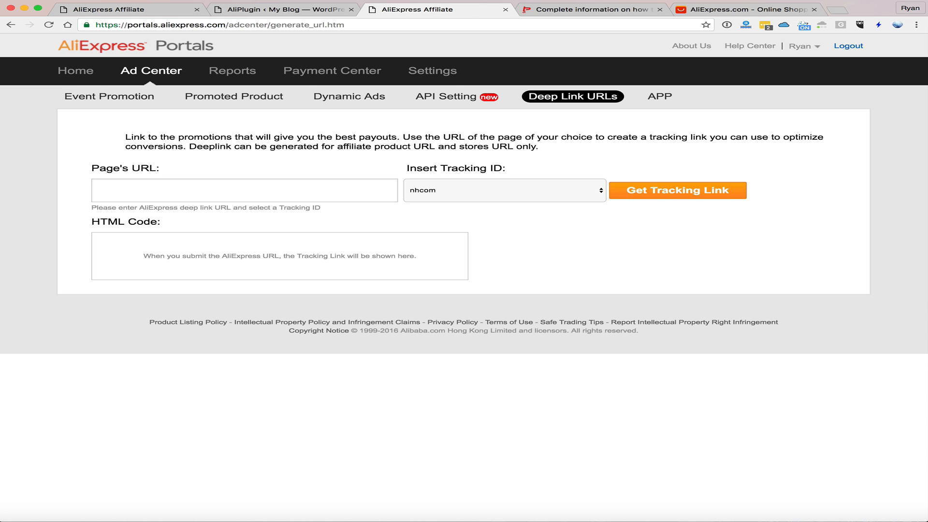
pyautogui.click(290, 9)
pyautogui.click(397, 211)
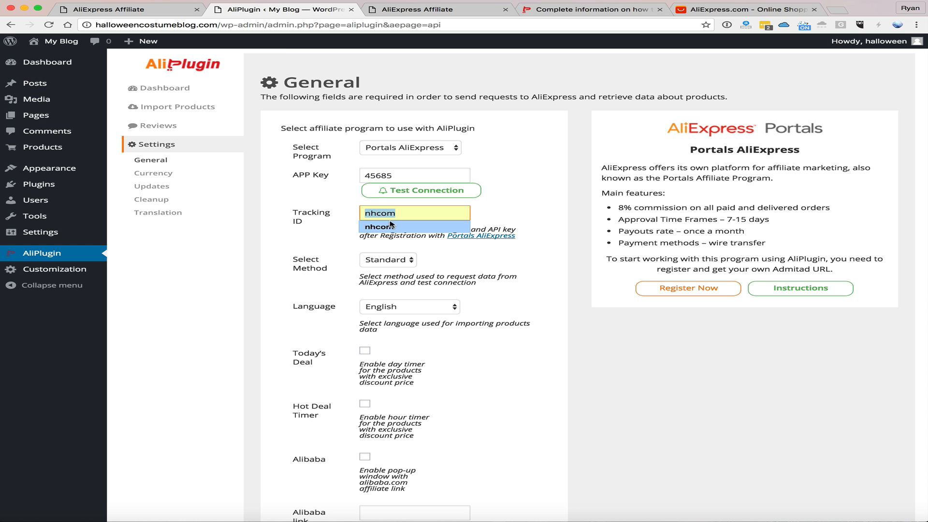
pyautogui.click(390, 226)
pyautogui.click(437, 189)
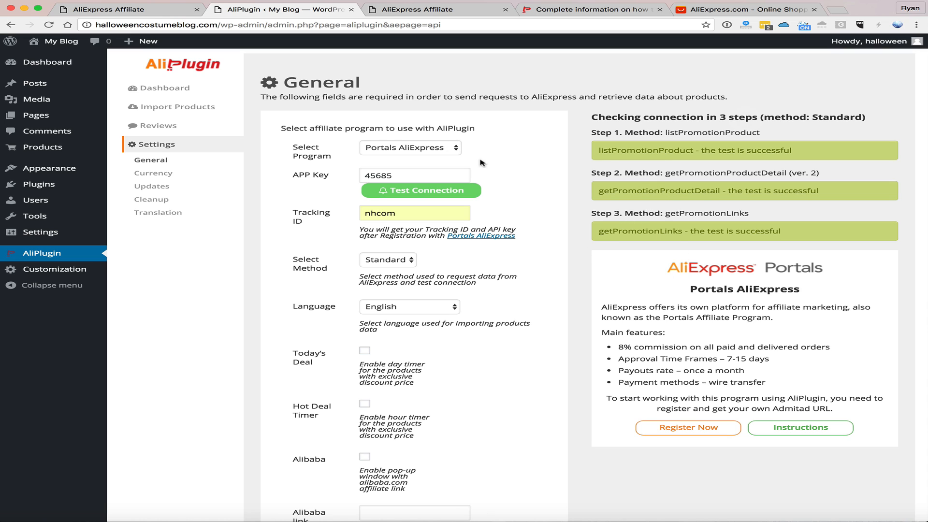
# Keep the Standard method, review the remaining general options, and save the AliPlugin settings
pyautogui.scroll(-2, 483, 175)
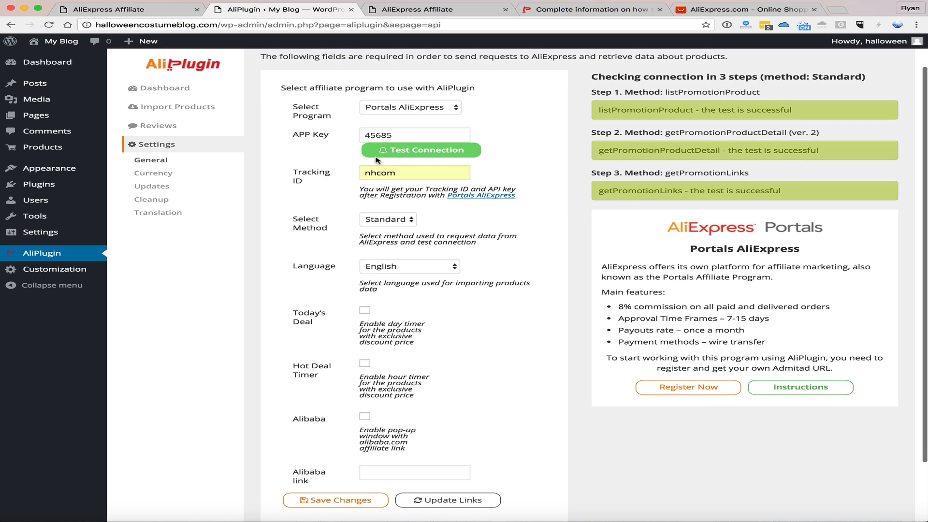
pyautogui.click(400, 223)
pyautogui.click(447, 228)
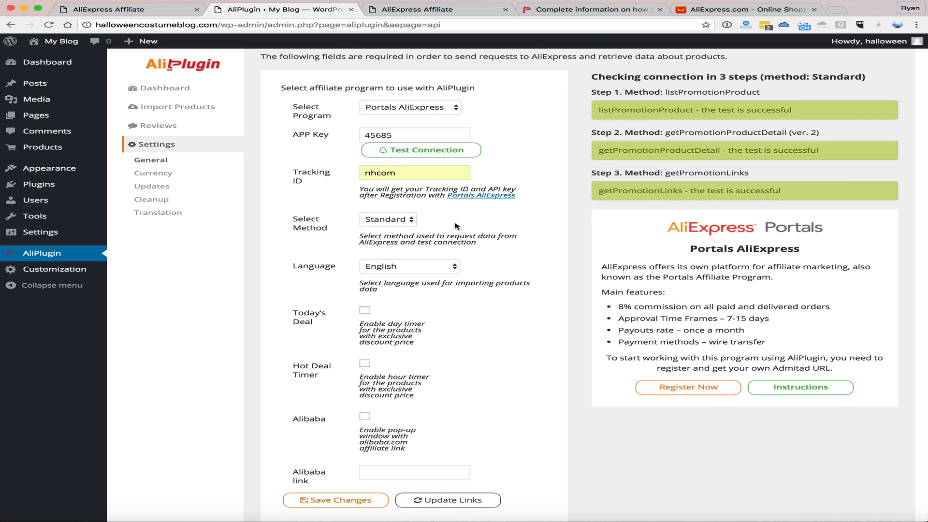
pyautogui.scroll(-3, 416, 225)
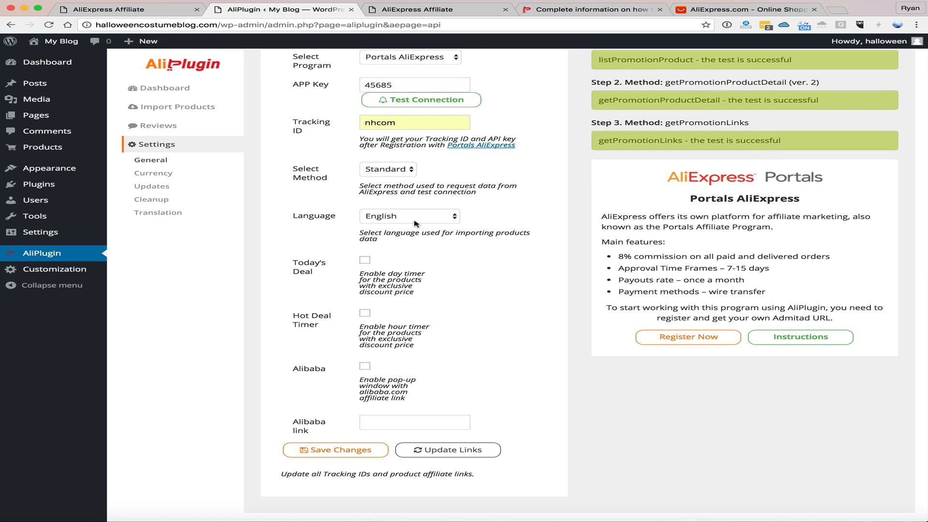
pyautogui.scroll(-1, 414, 223)
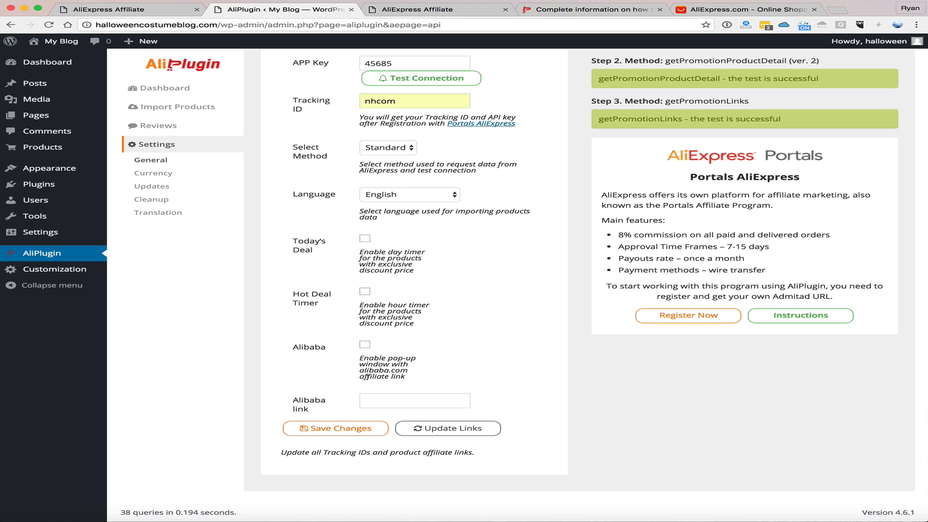
pyautogui.scroll(1, 381, 368)
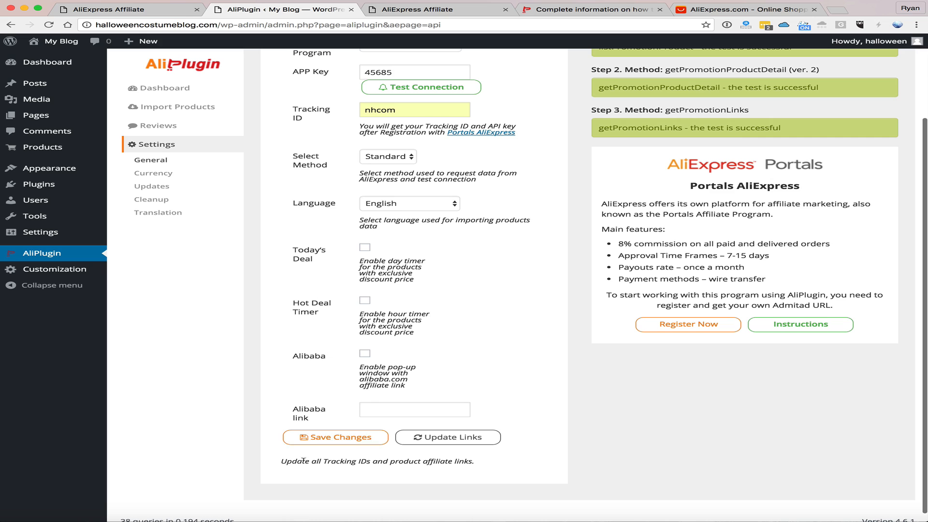
pyautogui.click(320, 436)
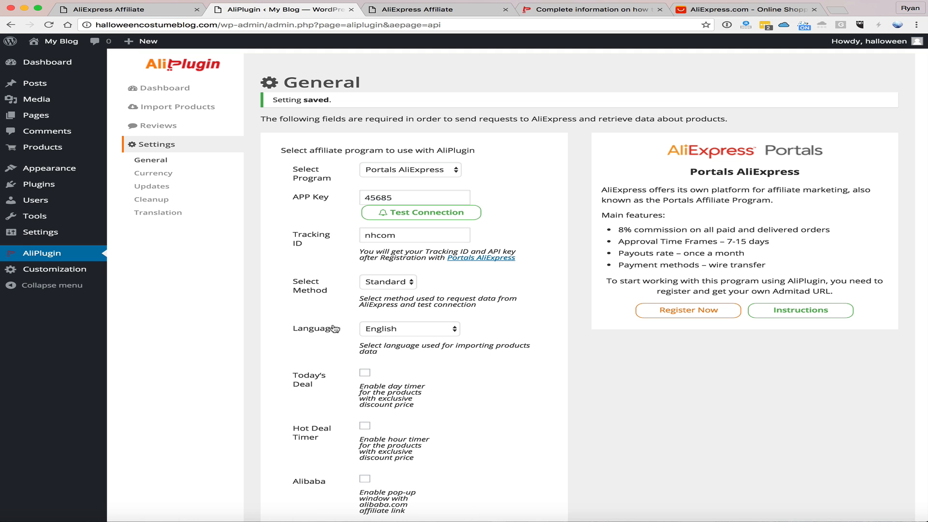
# View the store's live home page and return to AliPlugin's general settings
pyautogui.moveTo(58, 42)
pyautogui.click(70, 58)
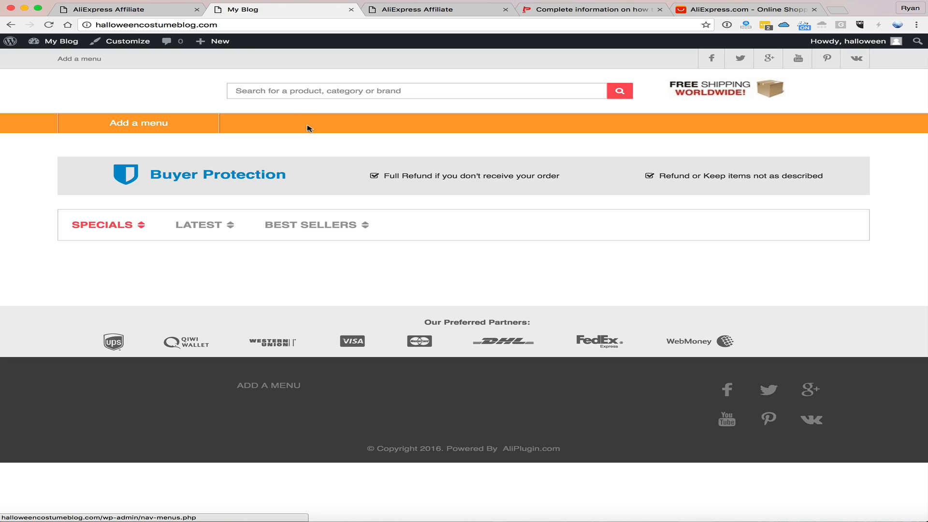
pyautogui.click(9, 24)
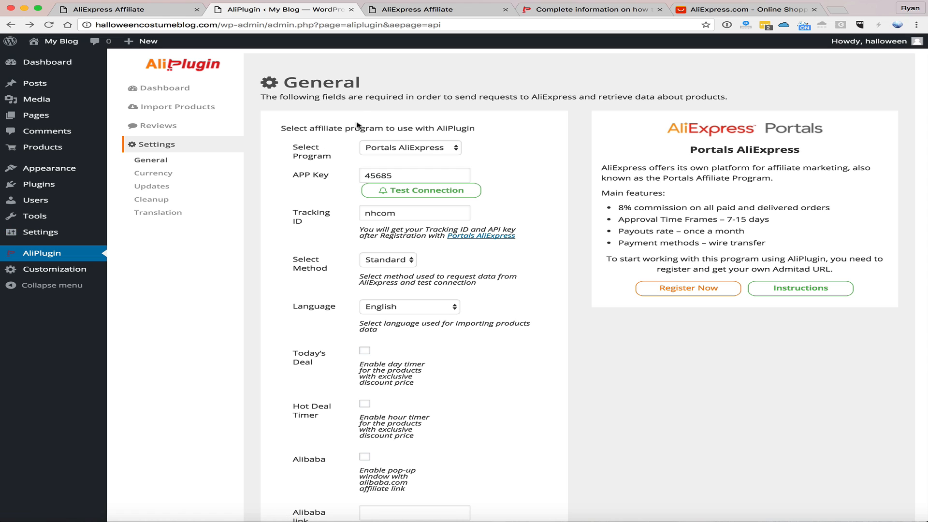
# Open selective product import, keep All Categories selected, and raise the maximum purchase volume to 1400
pyautogui.click(203, 108)
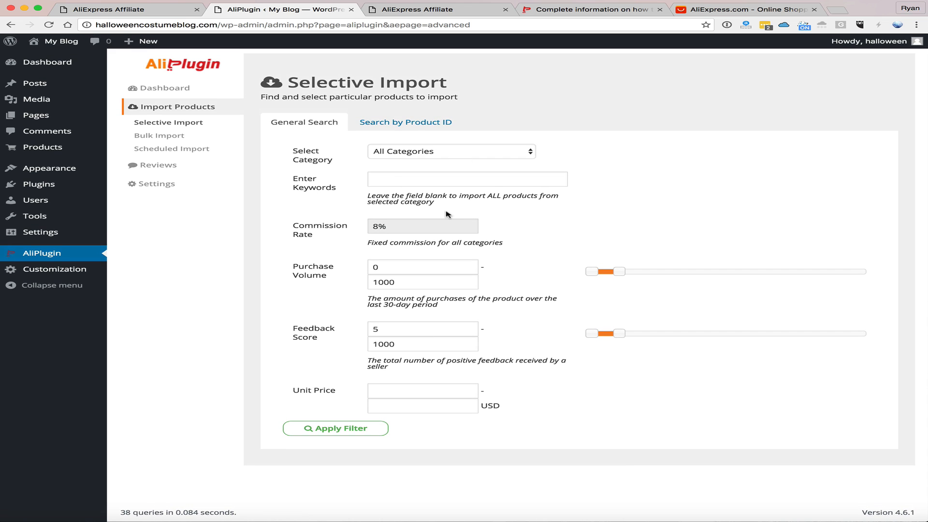
pyautogui.click(454, 153)
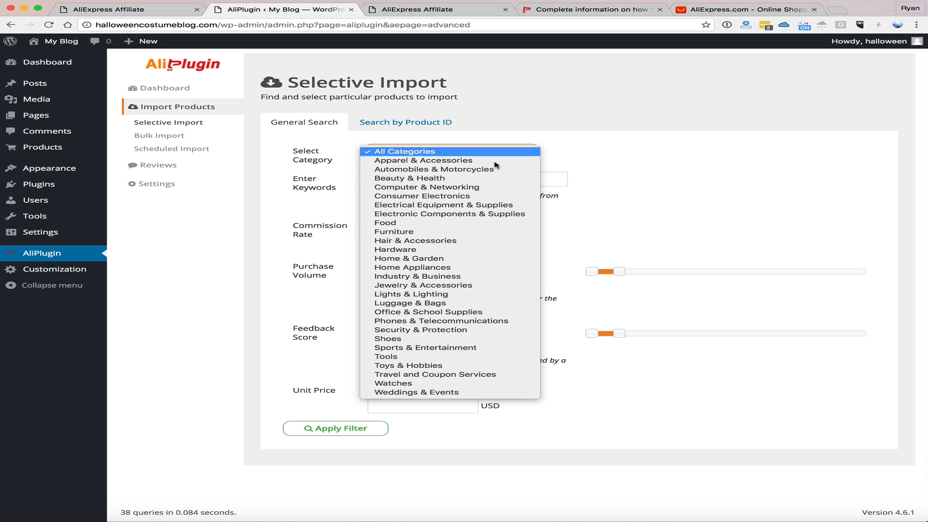
pyautogui.click(671, 183)
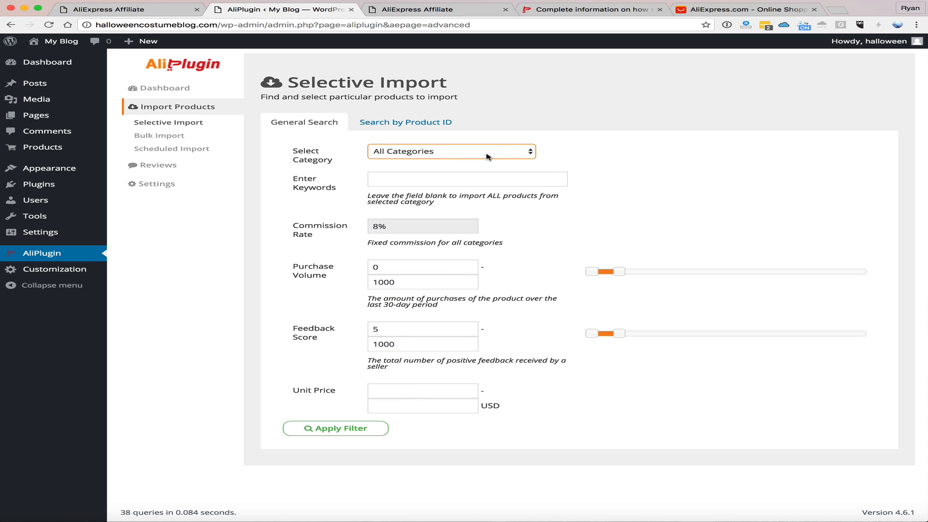
pyautogui.click(404, 182)
pyautogui.moveTo(621, 272)
pyautogui.mouseDown()
pyautogui.moveTo(650, 271)
pyautogui.moveTo(585, 272)
pyautogui.moveTo(624, 272)
pyautogui.mouseUp()
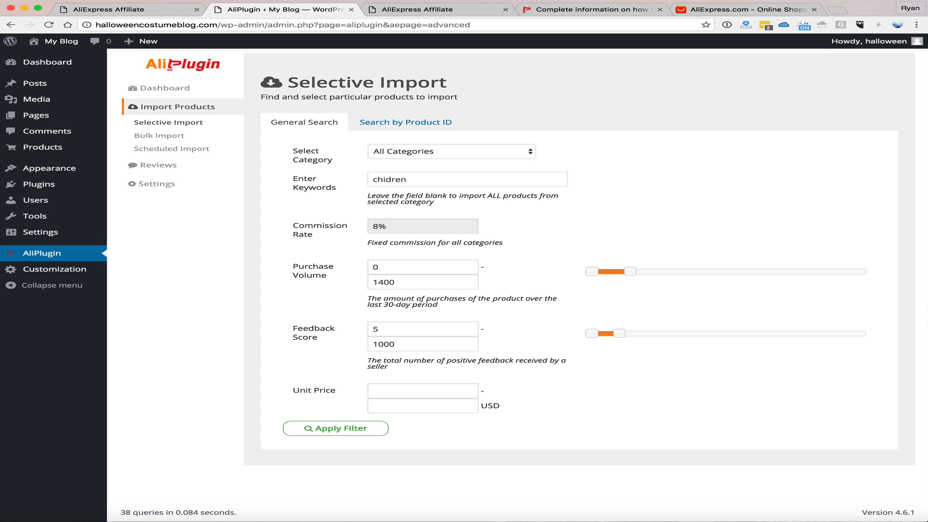
# Set the import keywords to "children halloween costume" and apply the filter to search for products
pyautogui.hotkey('ctrl', 'a')
pyautogui.write('childrens h')
pyautogui.rightClick(393, 181)
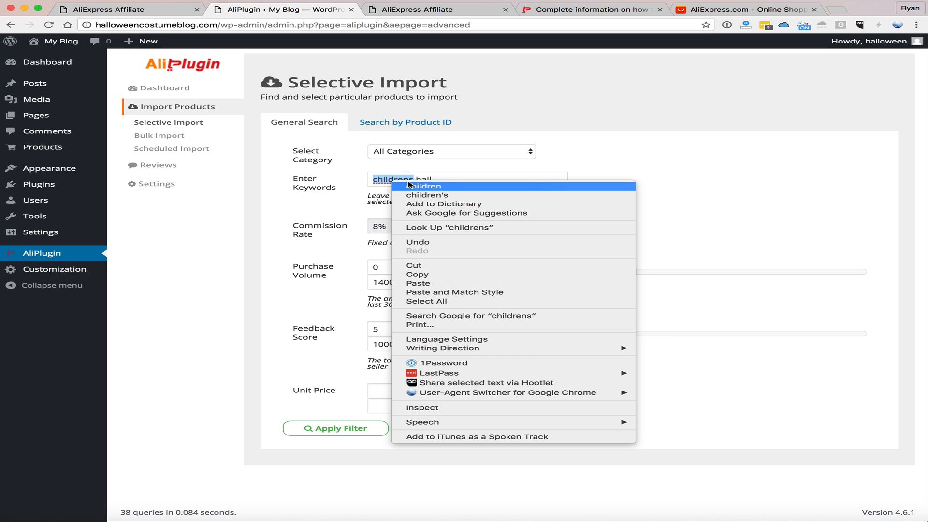
pyautogui.click(408, 186)
pyautogui.write('iw')
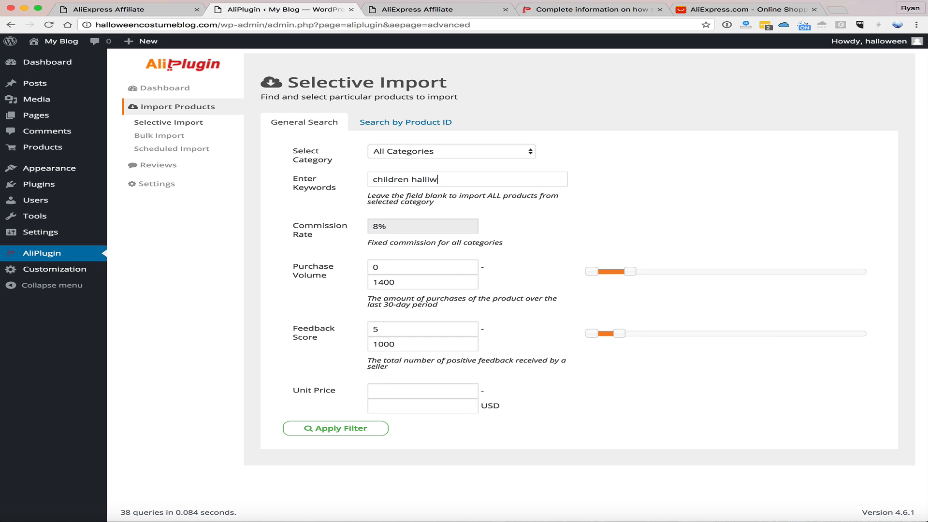
pyautogui.write('eeb')
pyautogui.write('oween costume')
pyautogui.click(339, 429)
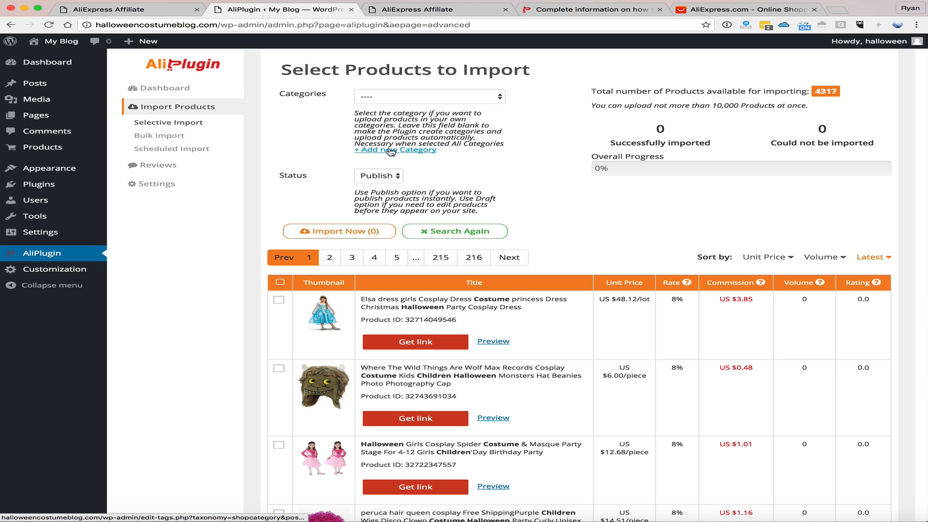
# Open the product category page and add a new category named "Children Costumes"
pyautogui.click(426, 151)
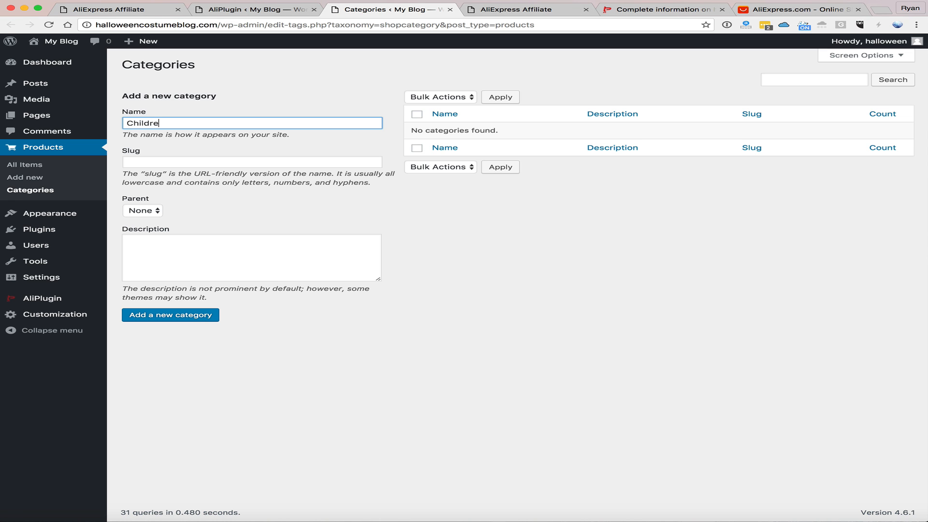
pyautogui.write('Children Costumes')
pyautogui.click(248, 141)
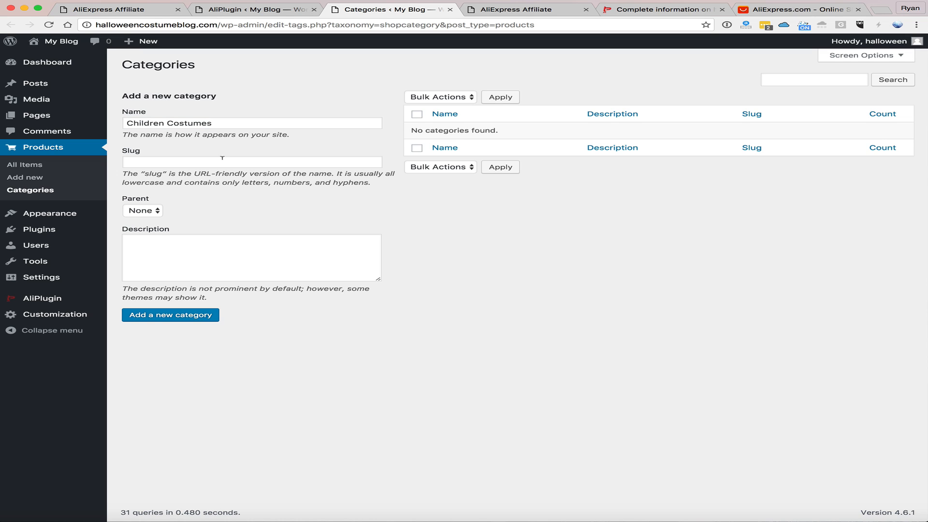
pyautogui.click(166, 316)
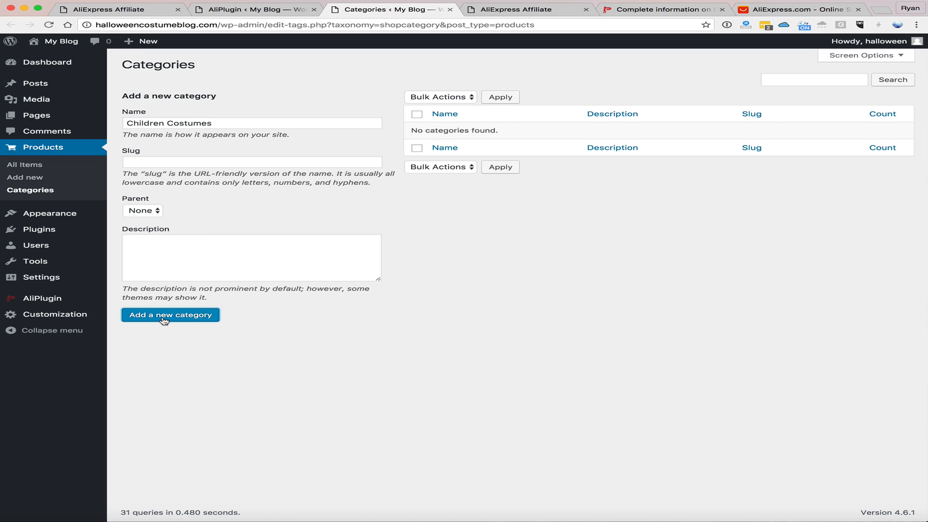
# Add two more product categories named "Men Costumes" and "Women Costumes"
pyautogui.click(159, 118)
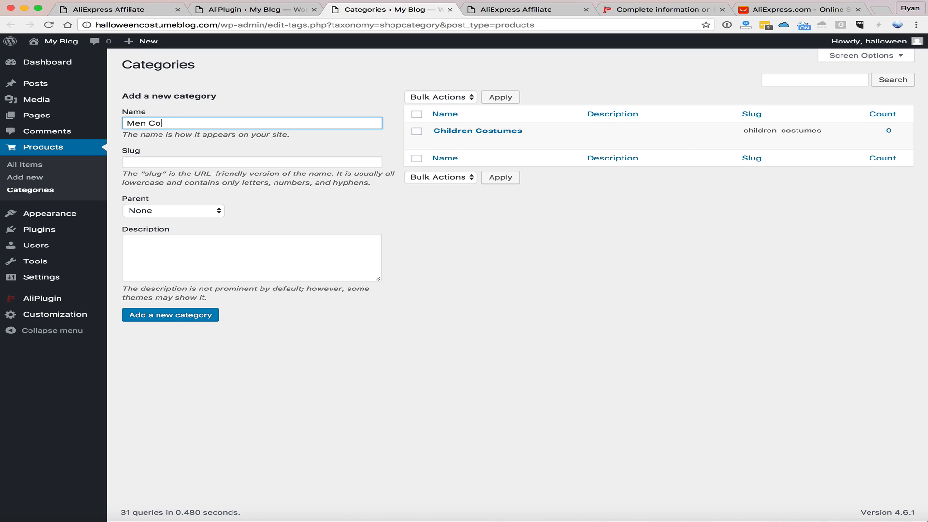
pyautogui.click(172, 314)
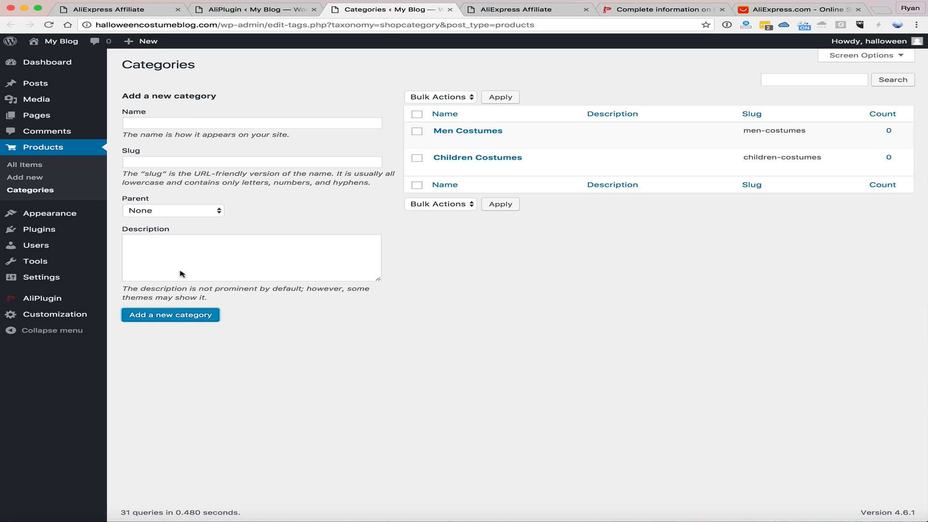
pyautogui.click(160, 123)
pyautogui.write('Women')
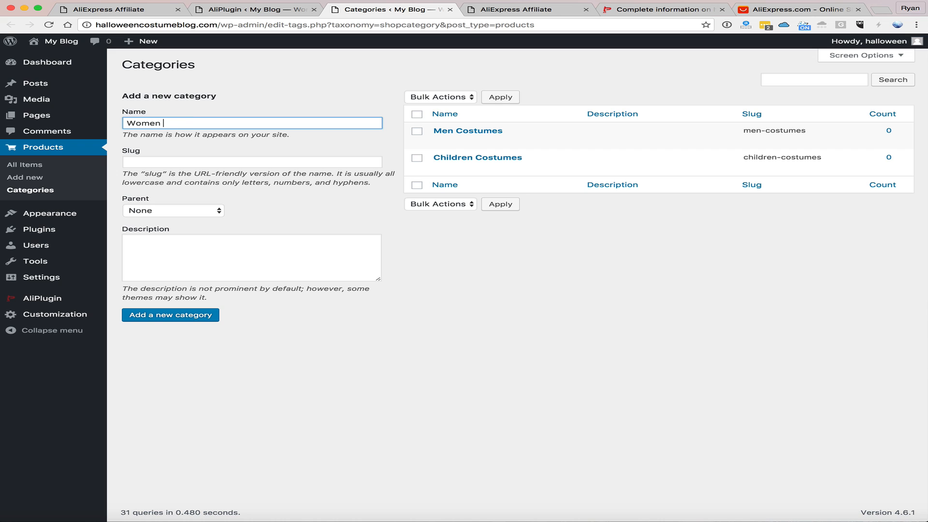
pyautogui.write(' Costumes')
pyautogui.click(195, 316)
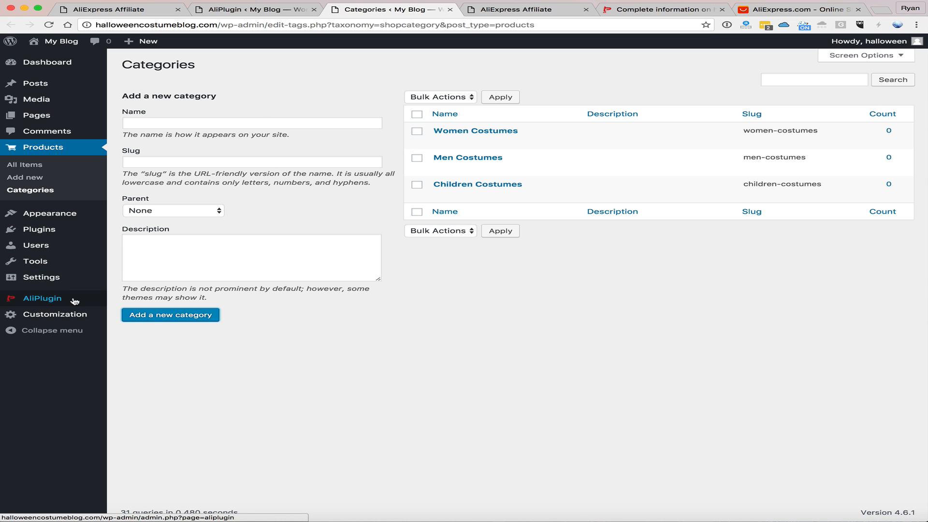
pyautogui.click(39, 298)
pyautogui.click(186, 106)
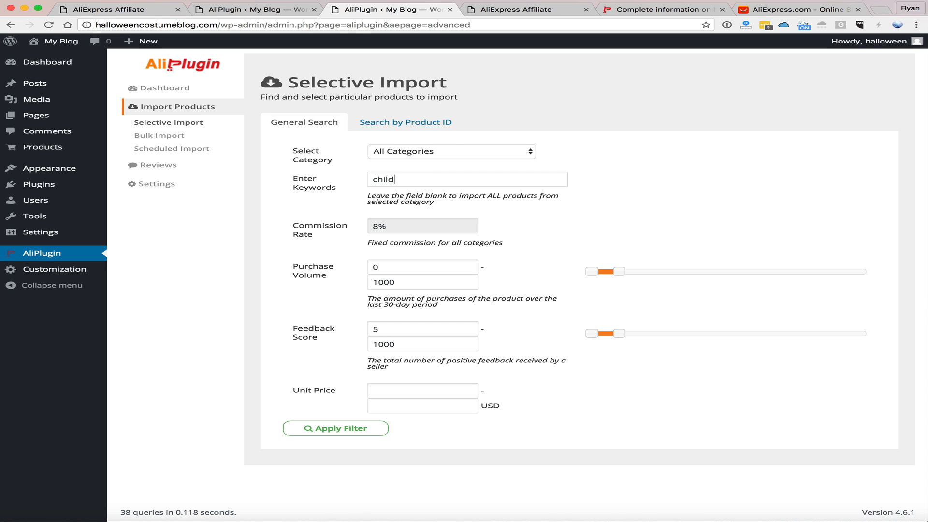
pyautogui.press('Return')
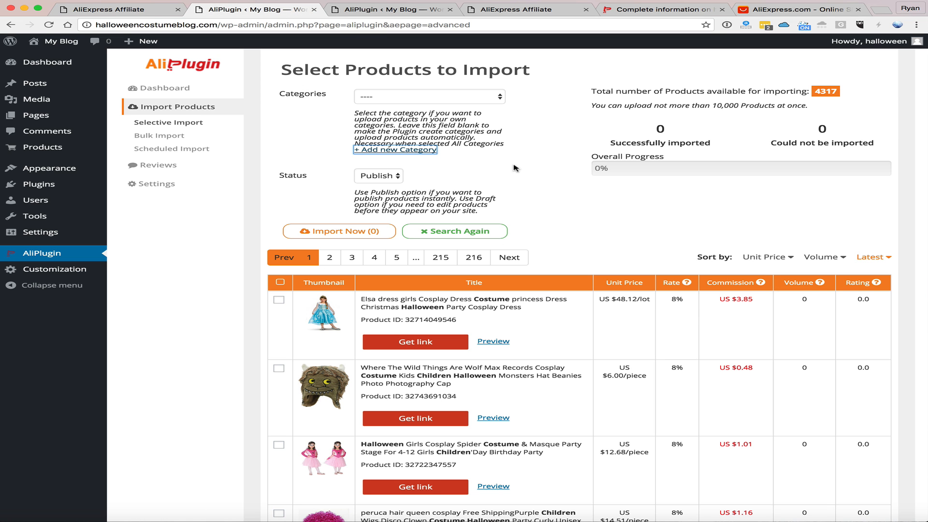
# Mark the Elsa dress product for import and look through the first page of costume results
pyautogui.scroll(-5, 515, 168)
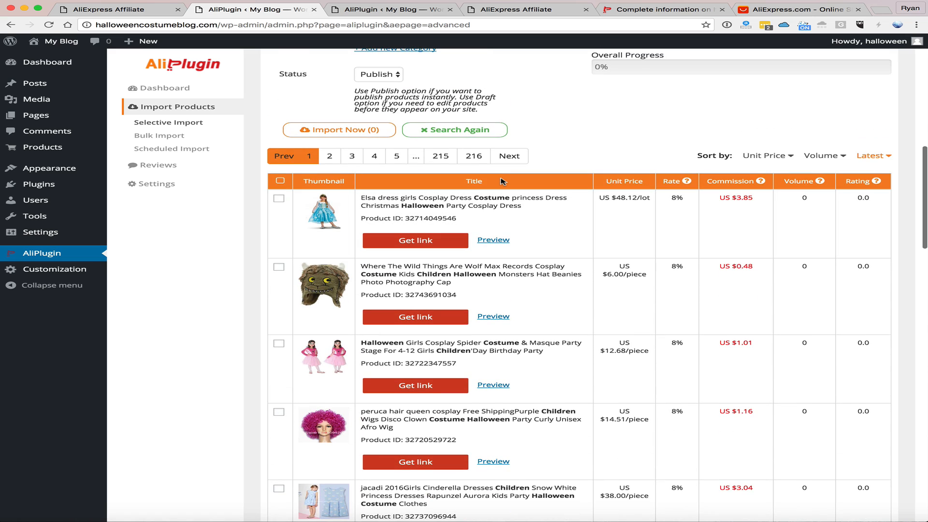
pyautogui.scroll(-7, 501, 182)
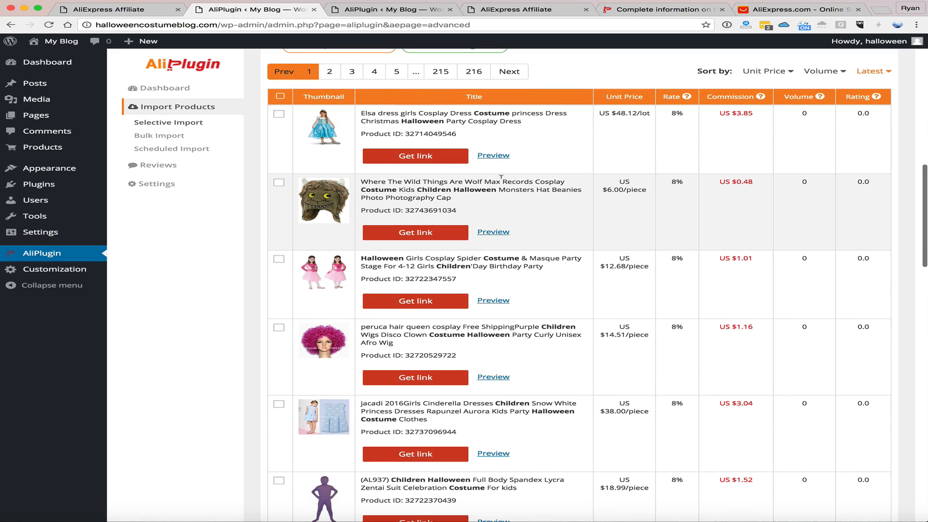
pyautogui.scroll(3, 496, 160)
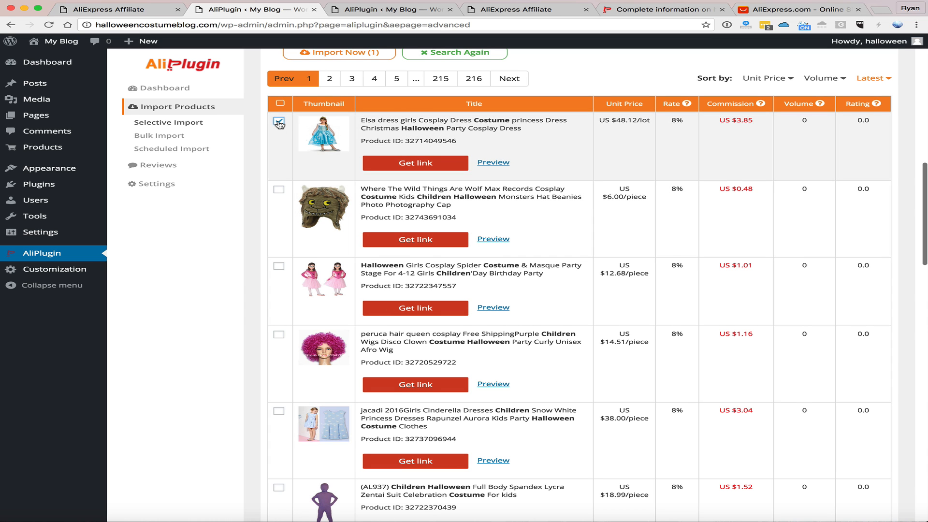
pyautogui.click(279, 121)
pyautogui.scroll(-3, 288, 241)
pyautogui.scroll(-7, 288, 240)
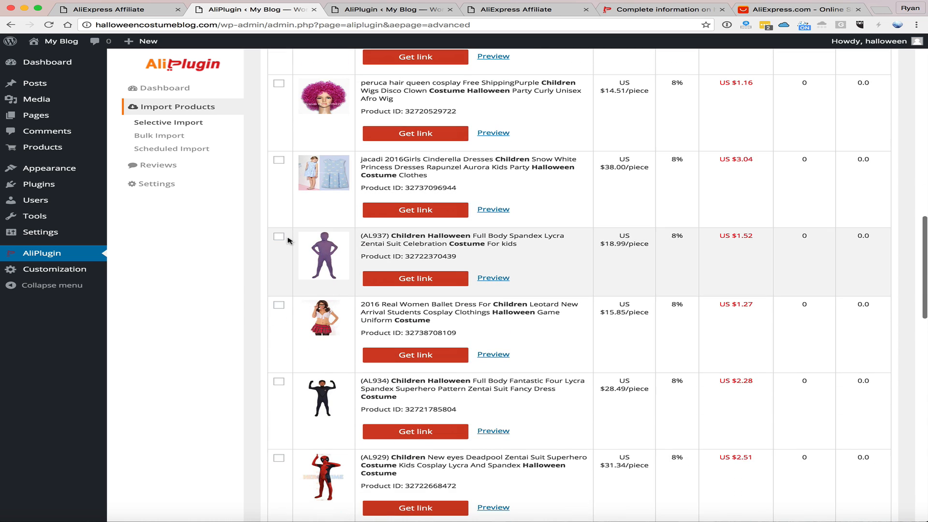
pyautogui.scroll(-11, 288, 241)
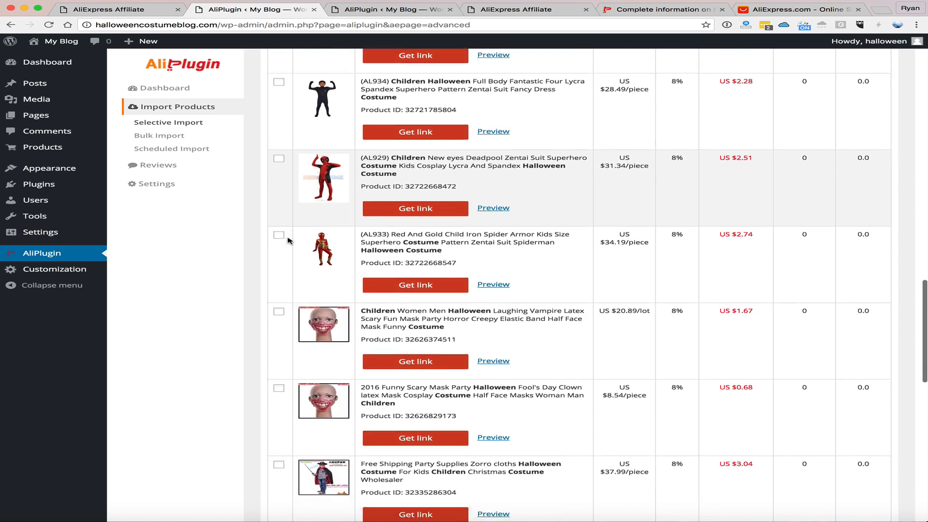
pyautogui.scroll(4, 287, 240)
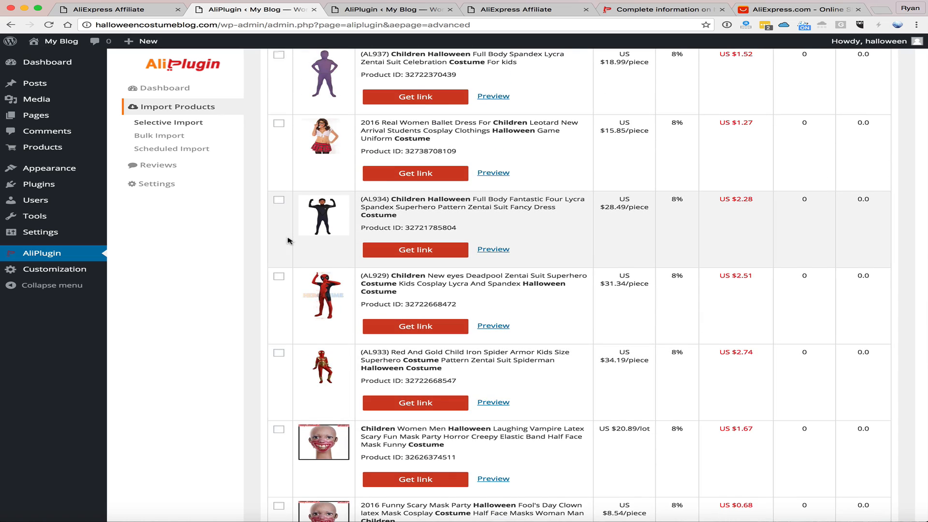
pyautogui.scroll(20, 288, 240)
# Select all products on the first results page and review the selected items
pyautogui.click(280, 205)
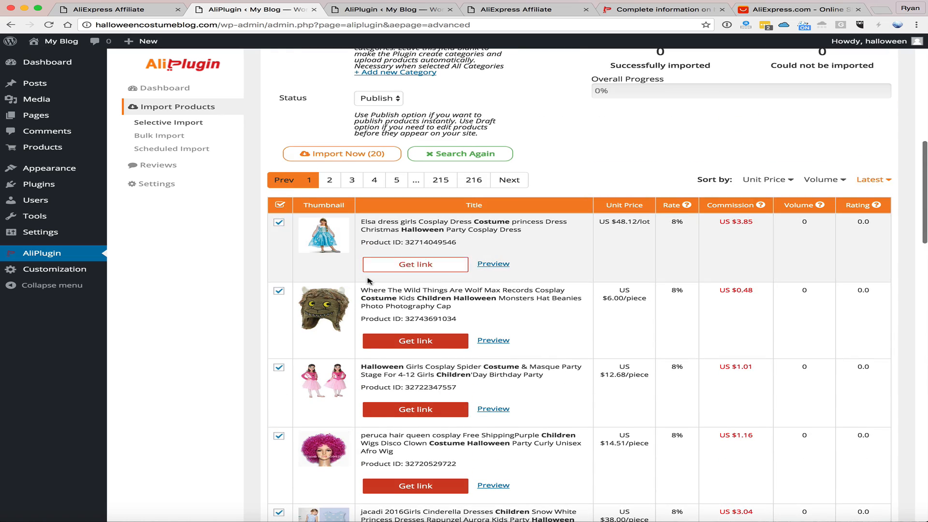
pyautogui.scroll(-1, 368, 281)
pyautogui.scroll(-20, 367, 281)
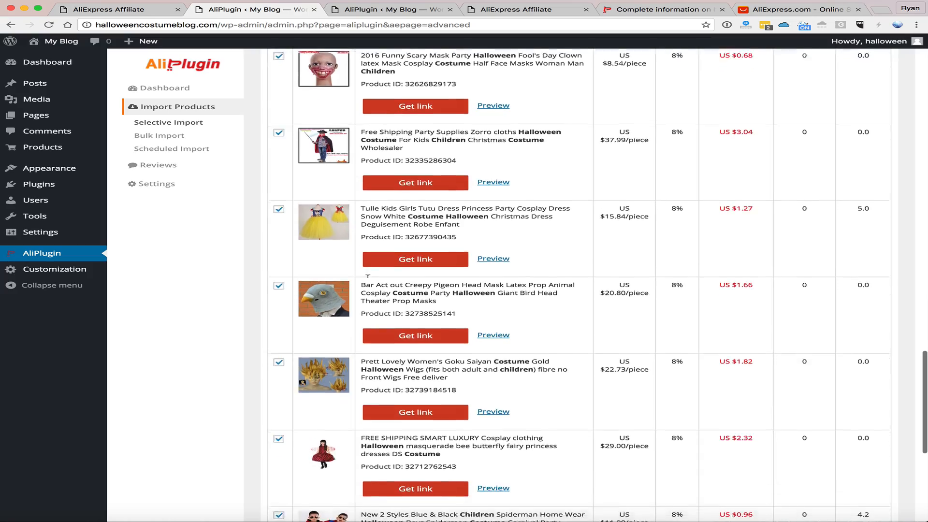
pyautogui.scroll(20, 367, 276)
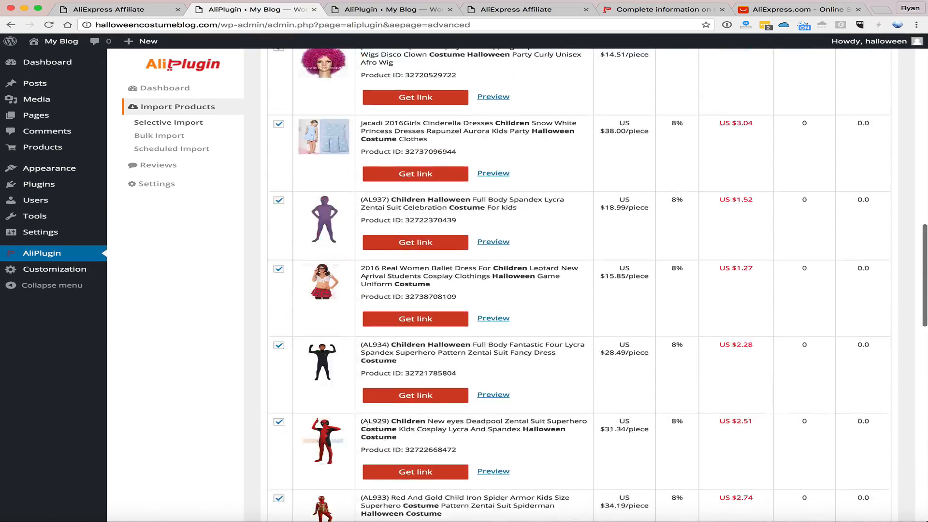
pyautogui.scroll(-20, 366, 280)
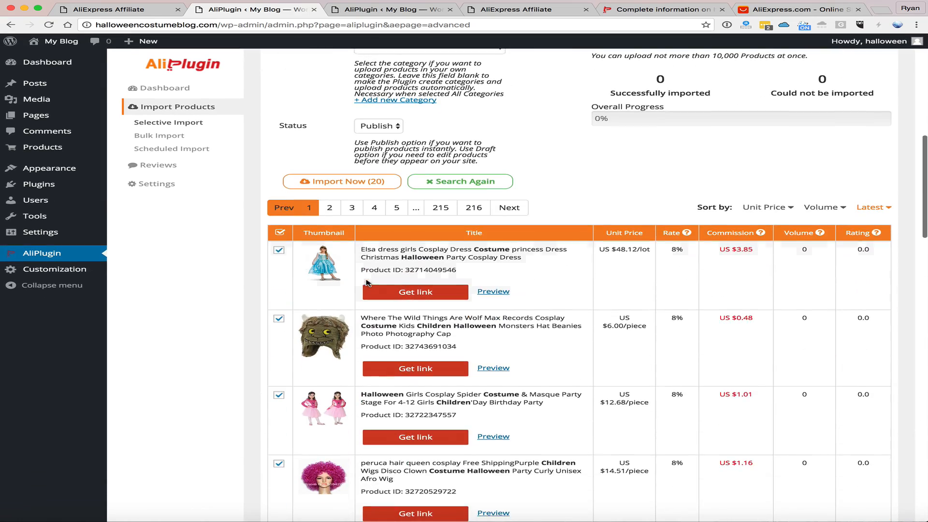
pyautogui.scroll(-1, 367, 281)
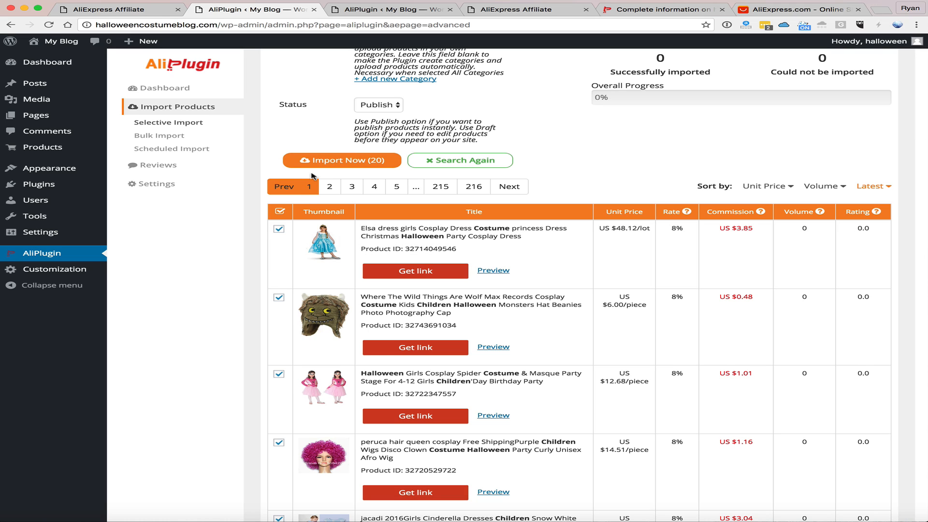
pyautogui.scroll(-20, 446, 202)
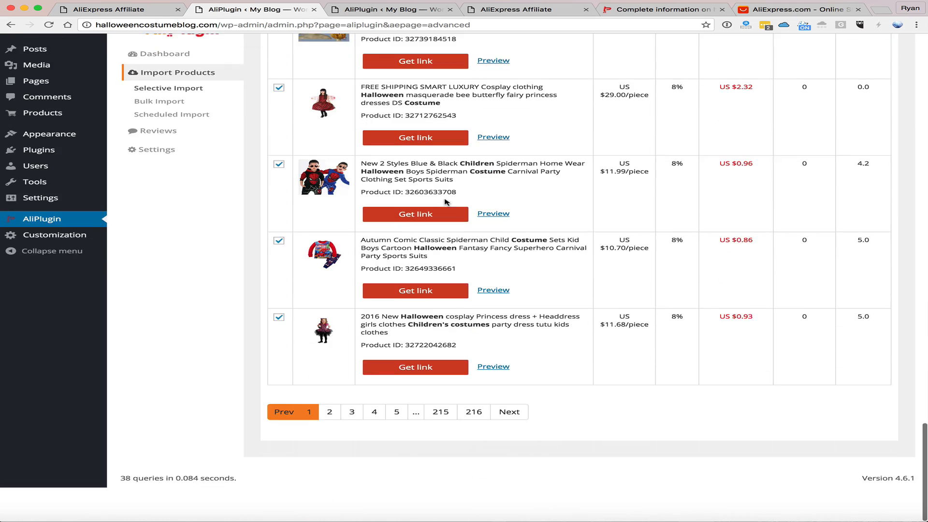
pyautogui.scroll(20, 446, 202)
pyautogui.scroll(3, 446, 202)
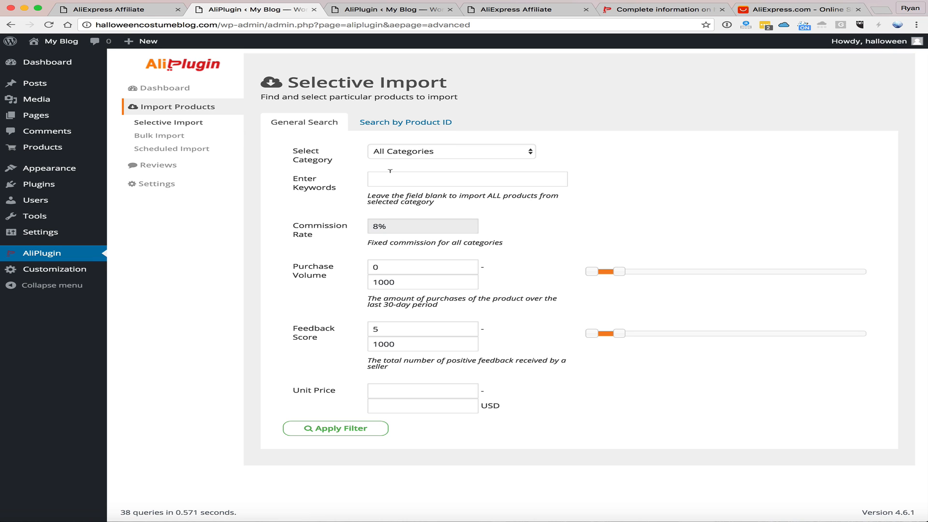
# Set the selective import keywords to "children halloween" and apply the filter
pyautogui.write('i')
pyautogui.press('BackSpace')
pyautogui.press('BackSpace')
pyautogui.write('children halloween')
pyautogui.click(343, 428)
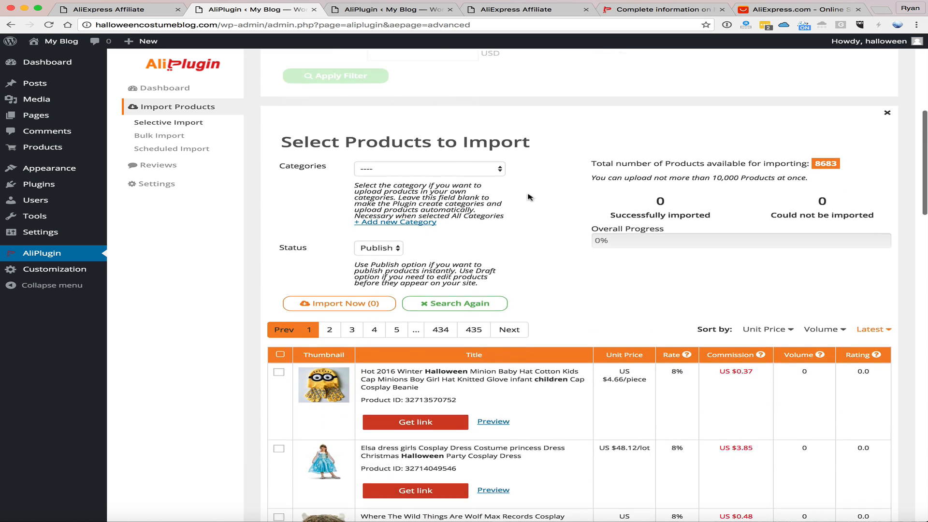
# Import all products on the first results page into the Children Costumes category with Publish status
pyautogui.click(475, 96)
pyautogui.click(463, 99)
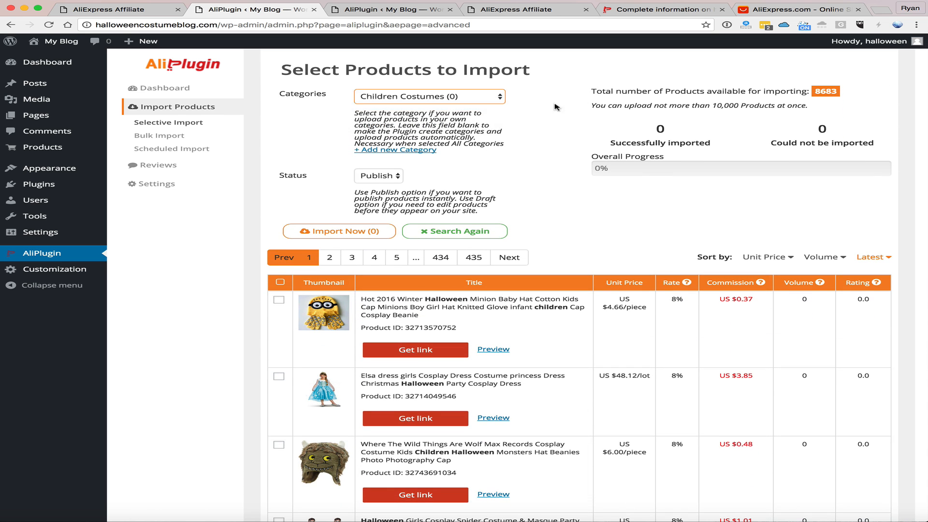
pyautogui.click(279, 283)
pyautogui.scroll(-3, 280, 285)
pyautogui.scroll(3, 281, 285)
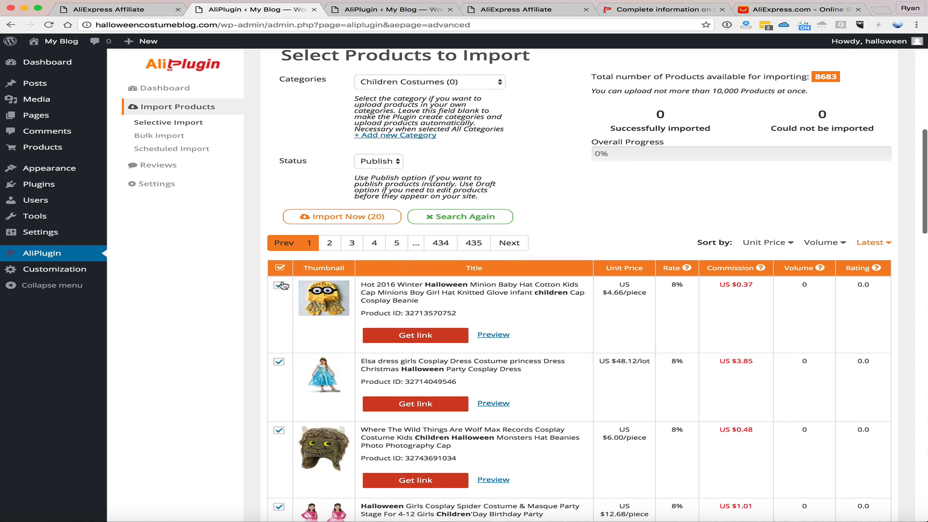
pyautogui.scroll(3, 283, 286)
pyautogui.click(332, 348)
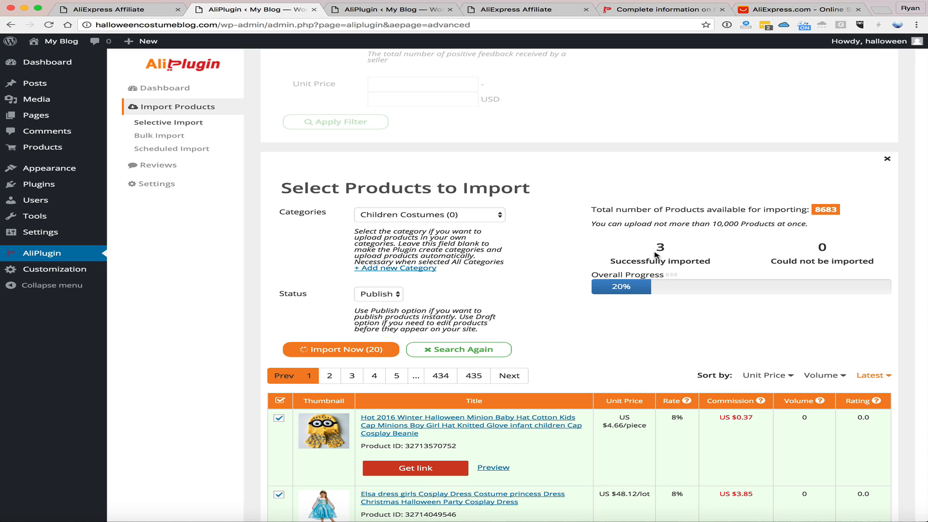
# Check the import's overall progress and examine the imported products in the list
pyautogui.scroll(-5, 566, 259)
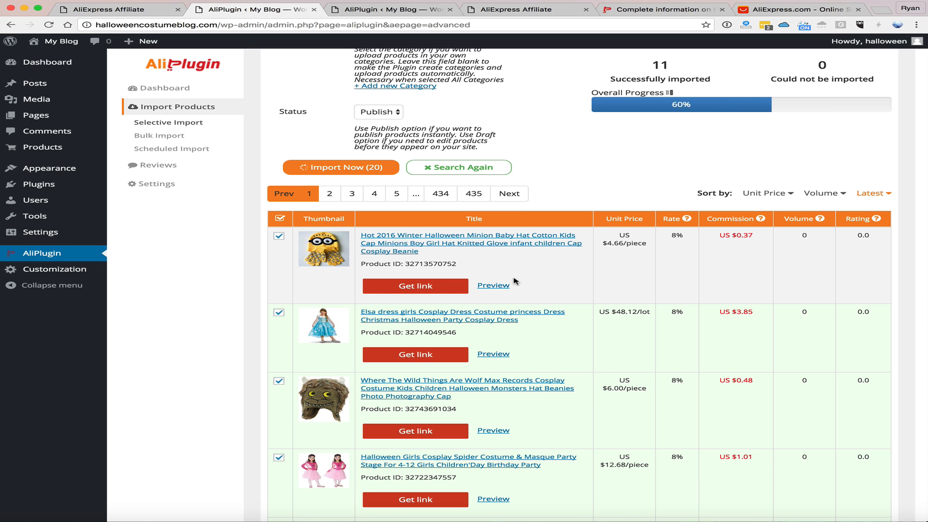
pyautogui.scroll(-3, 747, 241)
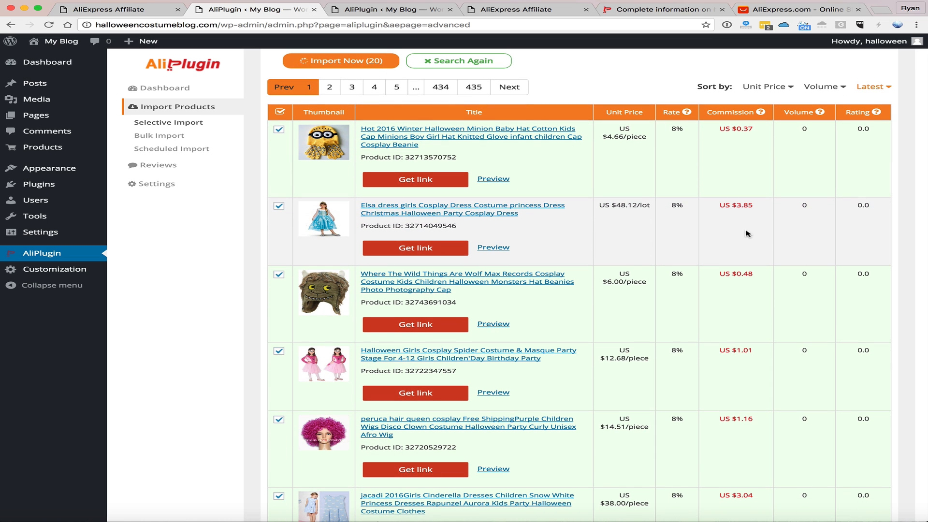
pyautogui.scroll(-5, 752, 256)
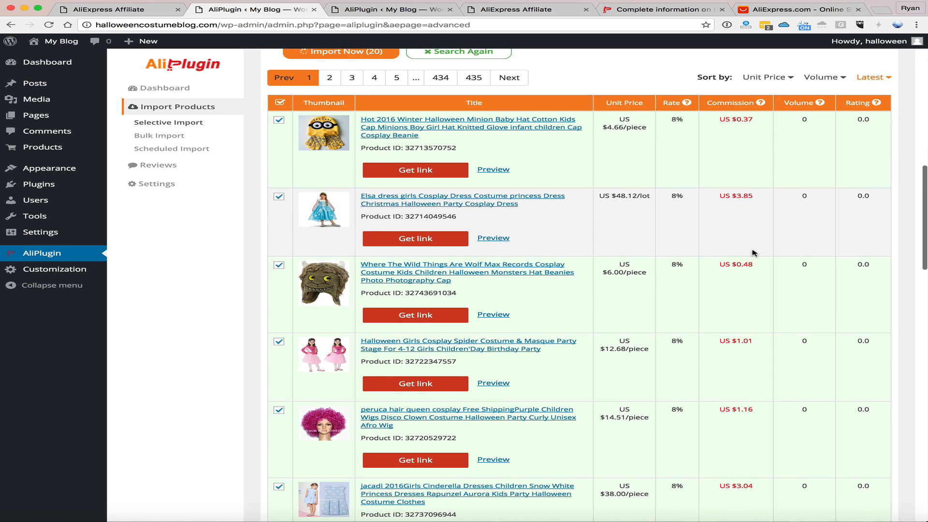
pyautogui.scroll(8, 752, 259)
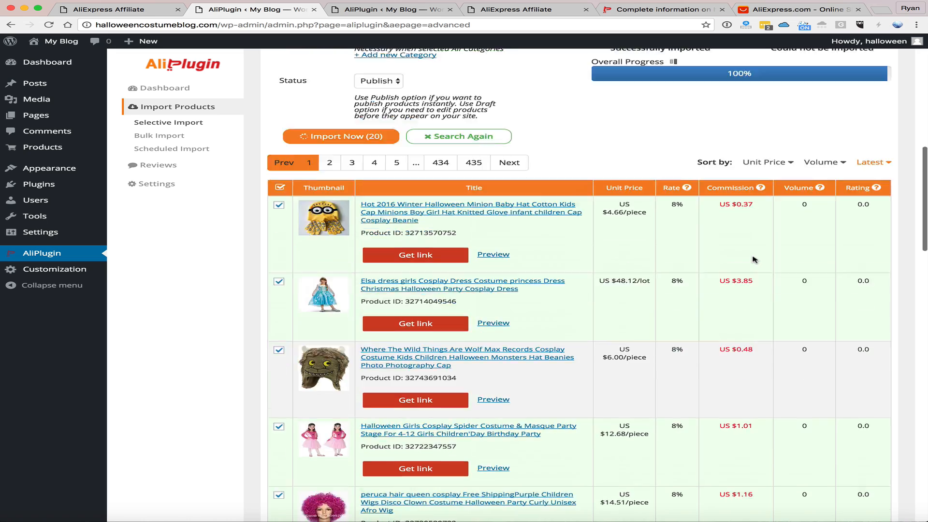
pyautogui.scroll(-3, 752, 259)
pyautogui.scroll(-1, 755, 259)
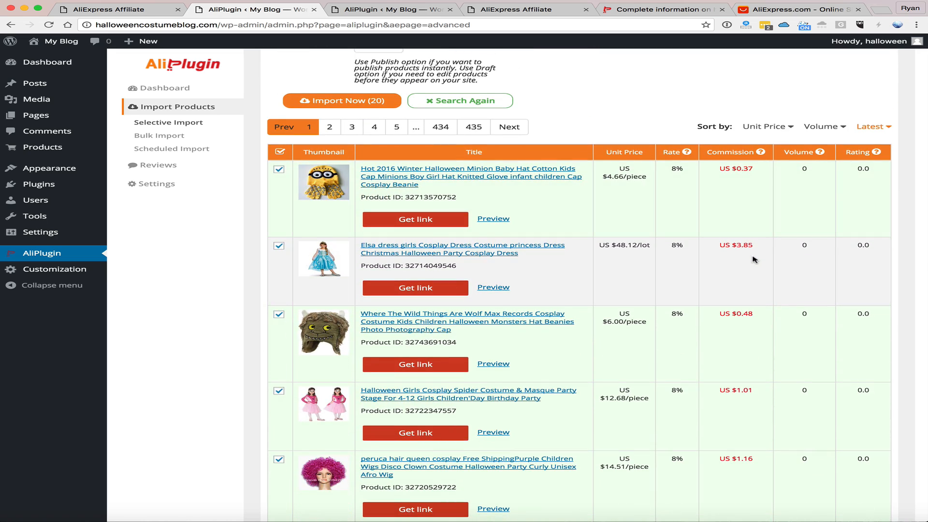
pyautogui.scroll(15, 752, 259)
pyautogui.scroll(-7, 752, 259)
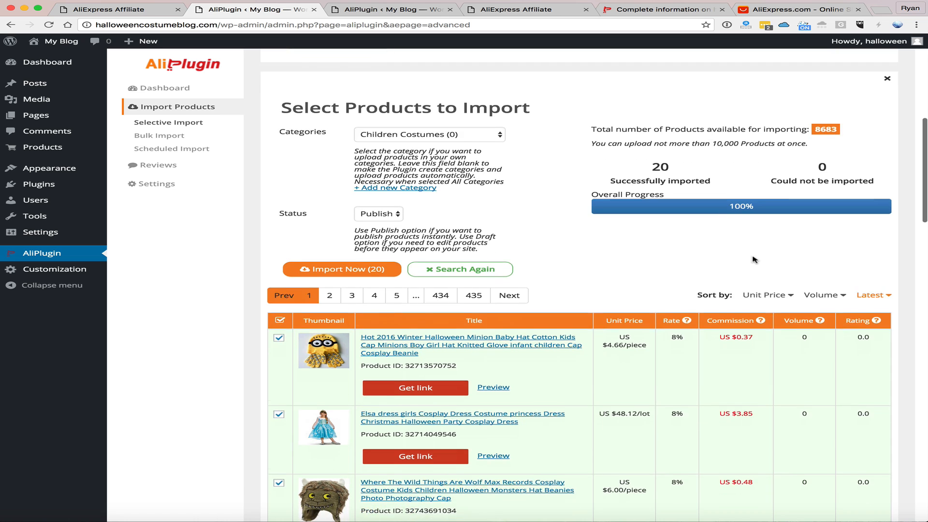
pyautogui.scroll(-6, 752, 259)
pyautogui.scroll(5, 752, 259)
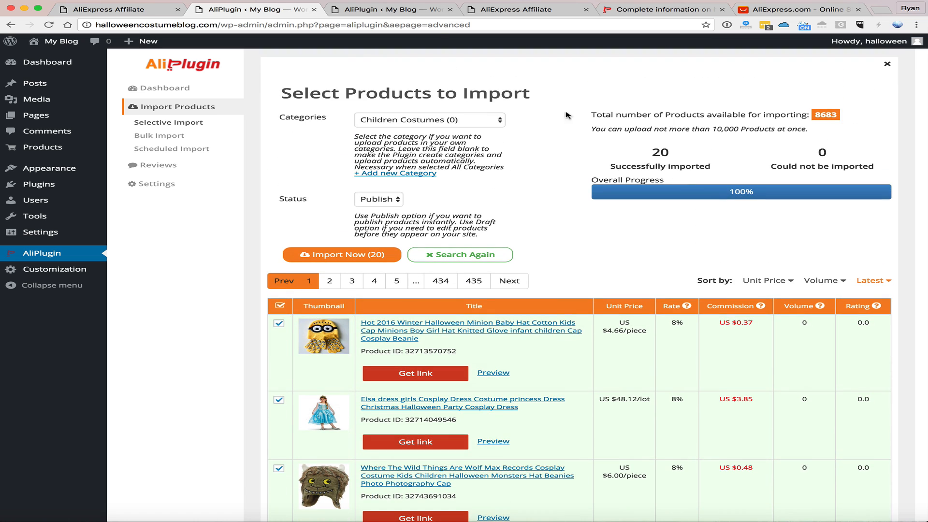
# Switch to the other AliPlugin page and open the store's live home page from it
pyautogui.click(359, 10)
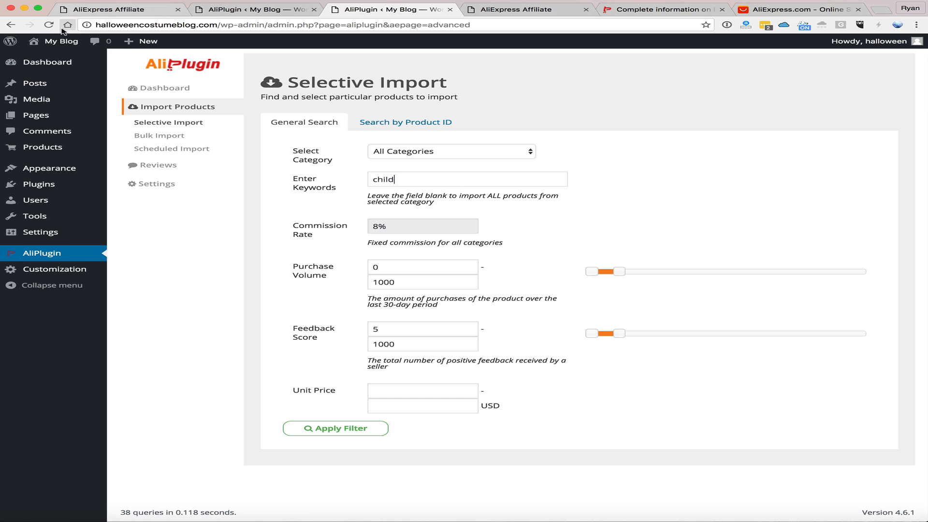
pyautogui.moveTo(61, 47)
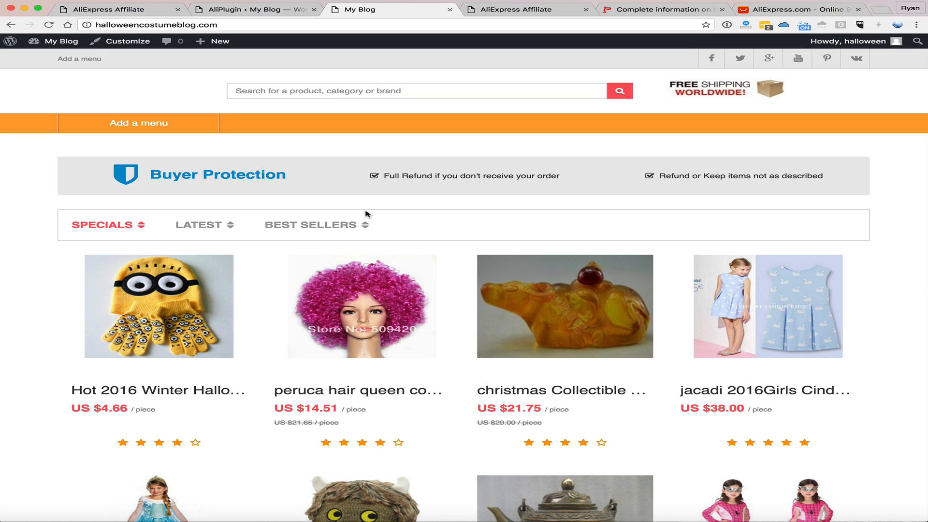
# Open the pink wig product from the store's home page to check its page, and return to the home page
pyautogui.scroll(-2, 366, 214)
pyautogui.scroll(1, 580, 256)
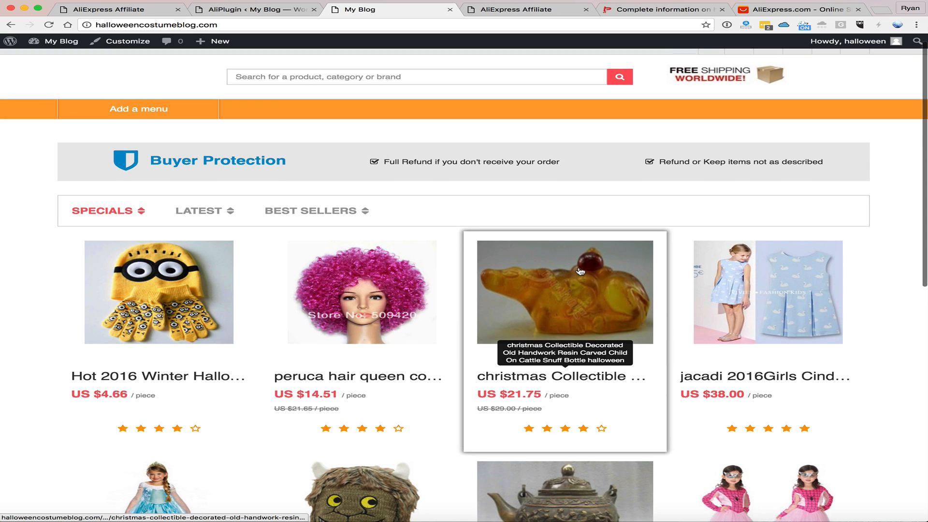
pyautogui.click(365, 327)
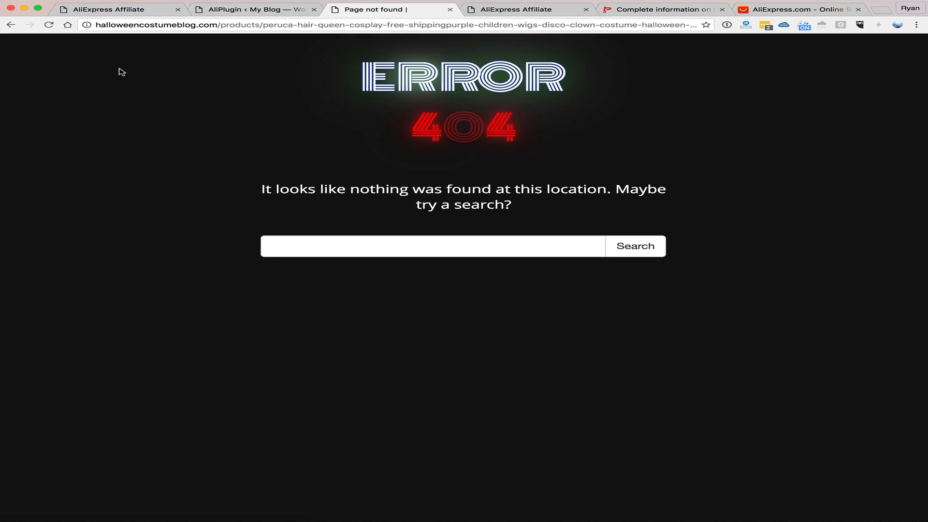
pyautogui.click(11, 25)
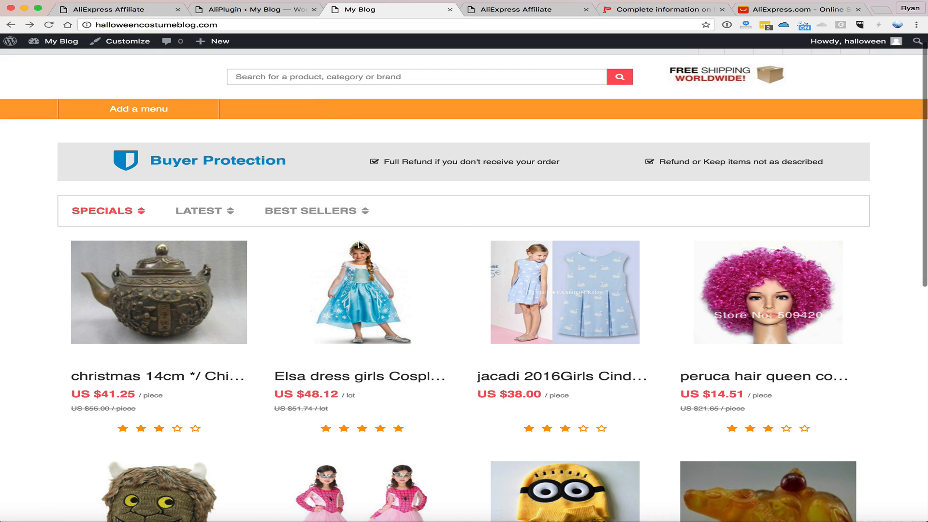
# Save the WordPress permalink settings with the Day and name structure
pyautogui.click(269, 13)
pyautogui.moveTo(93, 234)
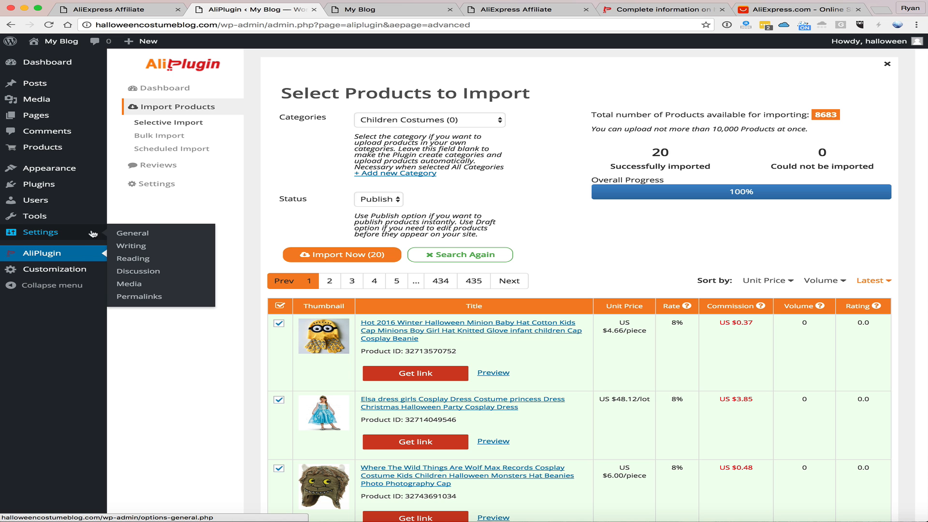
pyautogui.click(141, 297)
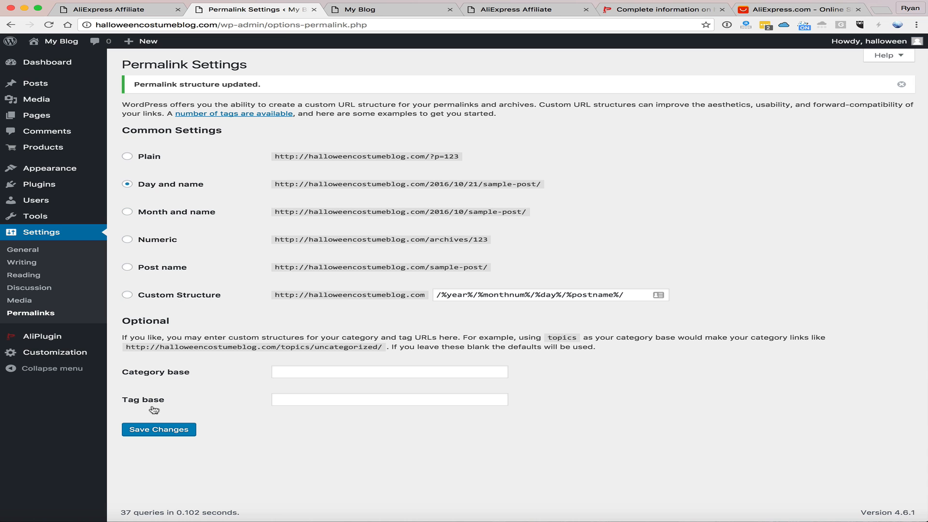
# Open the Elsa dress product from the store's home page, and bring up the AliPlugin dashboard in the admin page
pyautogui.click(373, 8)
pyautogui.click(362, 305)
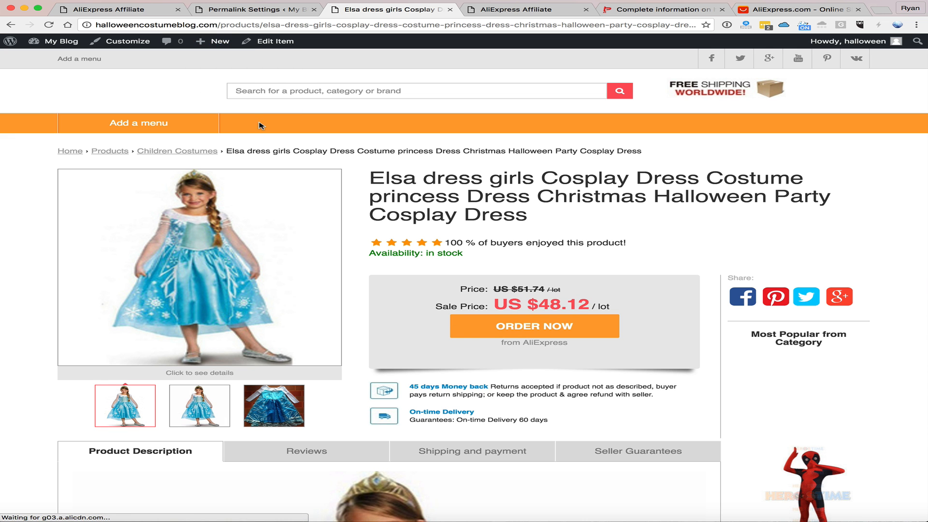
pyautogui.click(241, 10)
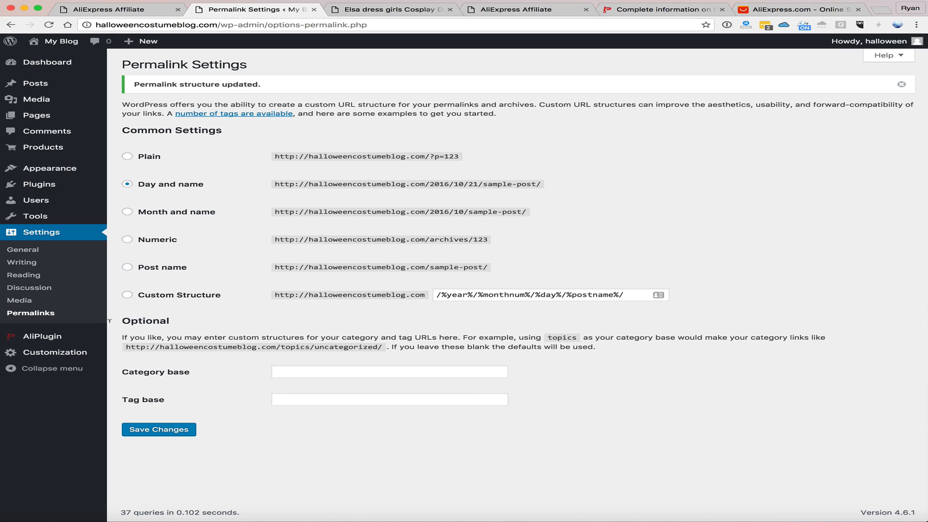
pyautogui.click(39, 338)
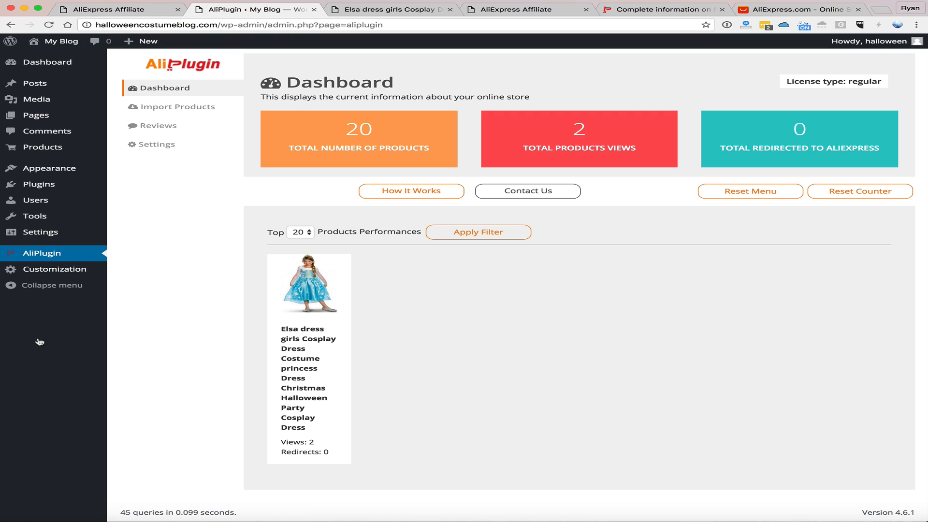
# Examine the Elsa dress product page, from its price and description down to the related products and partner logos
pyautogui.click(429, 7)
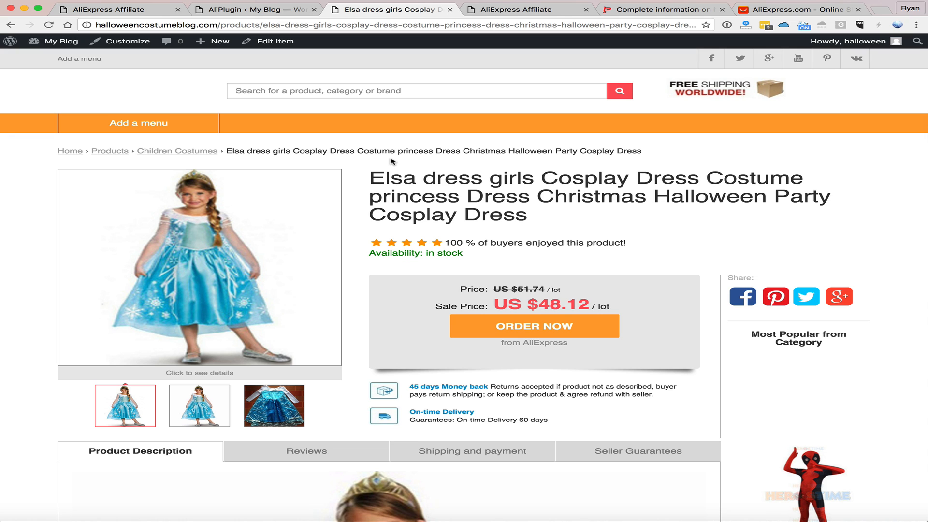
pyautogui.scroll(-3, 390, 161)
pyautogui.scroll(3, 390, 161)
pyautogui.scroll(-8, 390, 159)
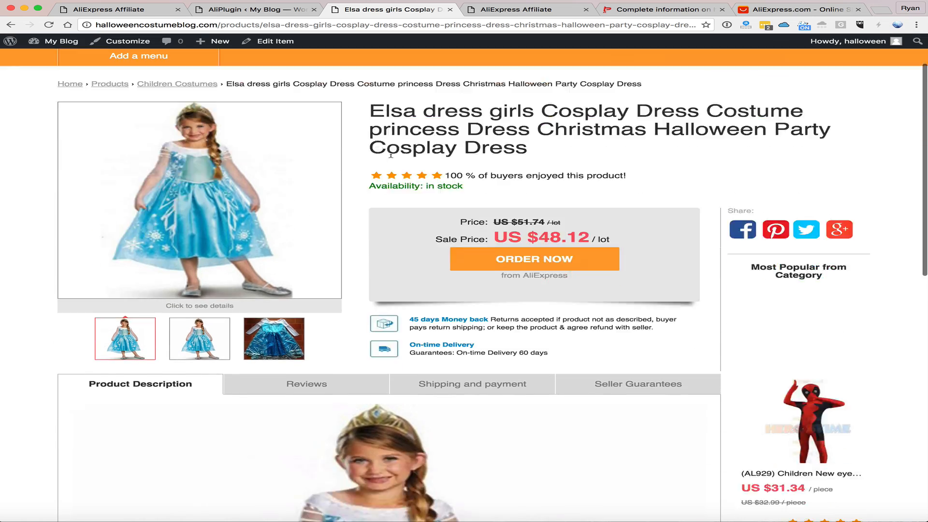
pyautogui.scroll(-10, 390, 156)
pyautogui.scroll(3, 390, 156)
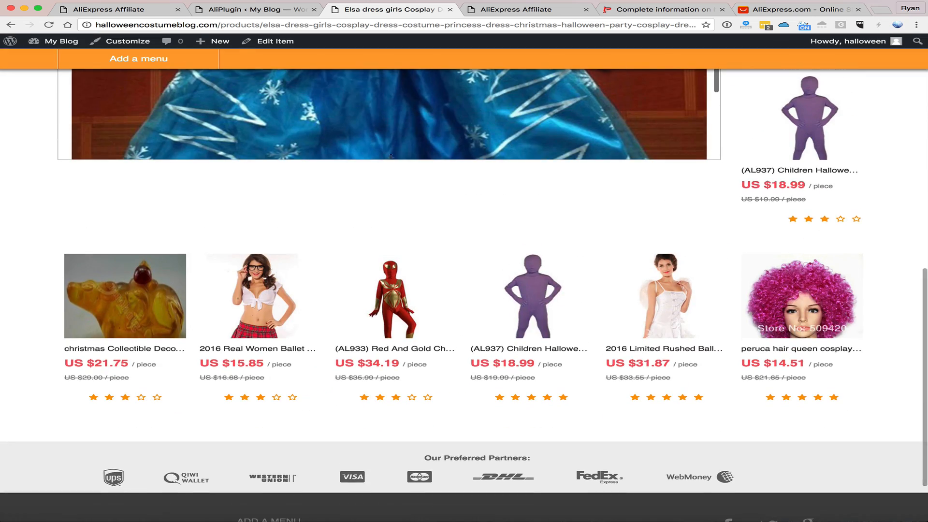
pyautogui.scroll(10, 491, 263)
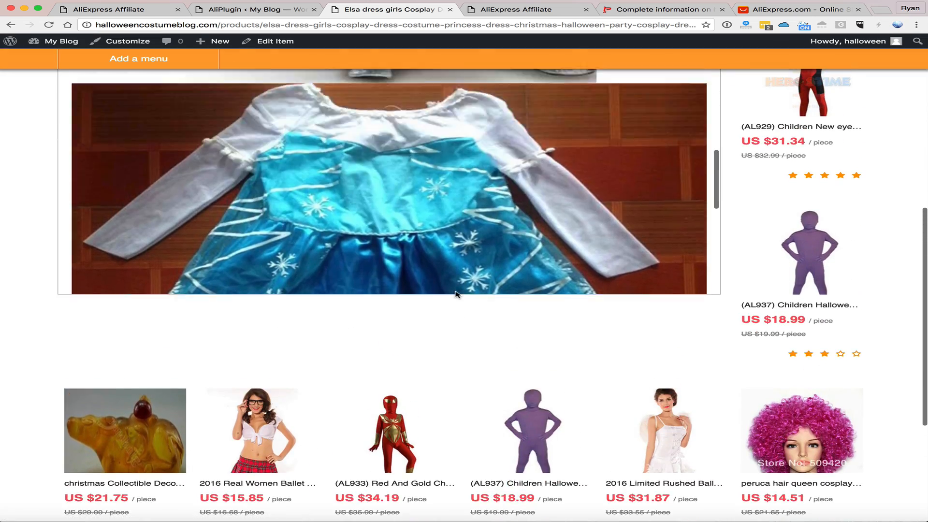
pyautogui.scroll(10, 455, 294)
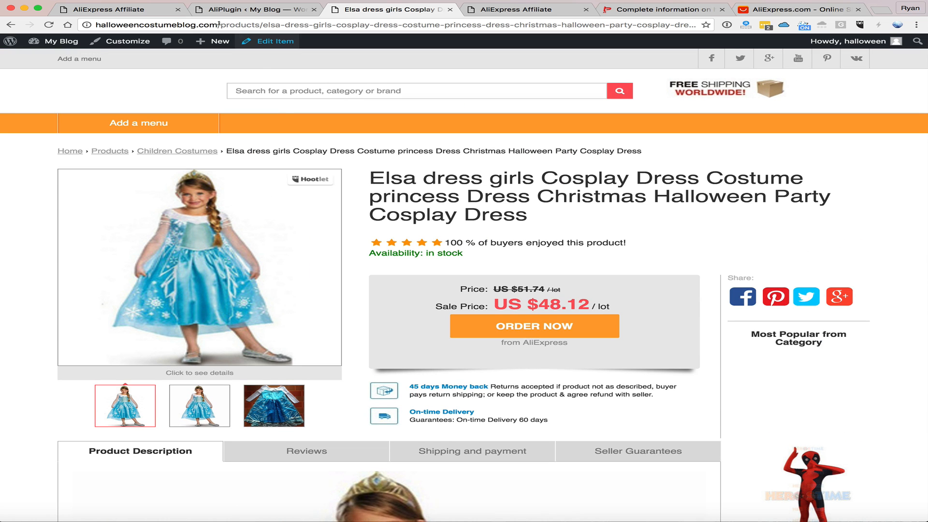
# Return to the store's home page at halloweencostumeblog.com and look over its product search and listings
pyautogui.moveTo(218, 25); pyautogui.dragTo(699, 25)
pyautogui.press('BackSpace')
pyautogui.press('Return')
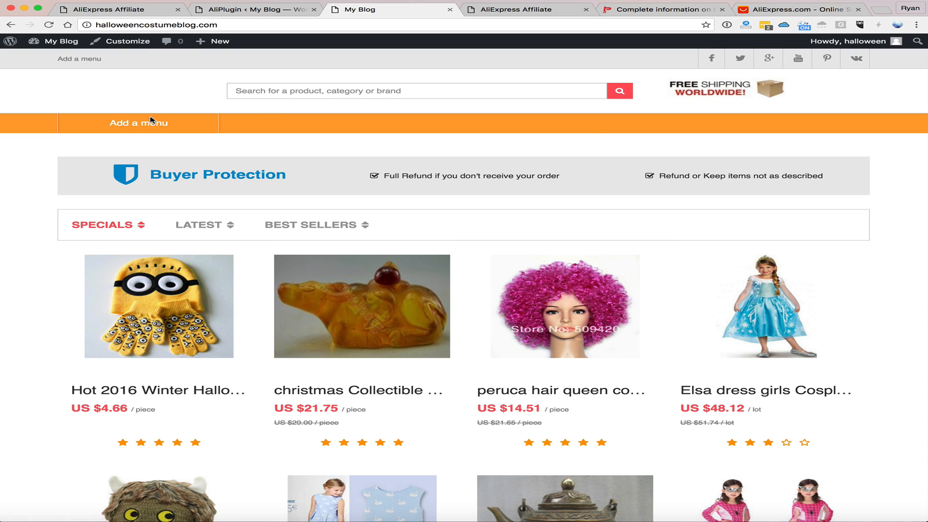
pyautogui.click(337, 91)
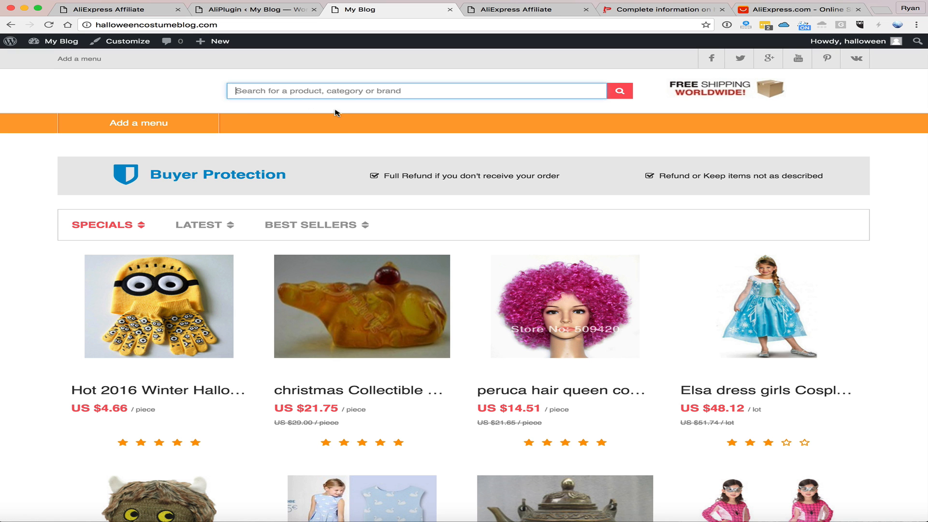
pyautogui.scroll(-10, 294, 89)
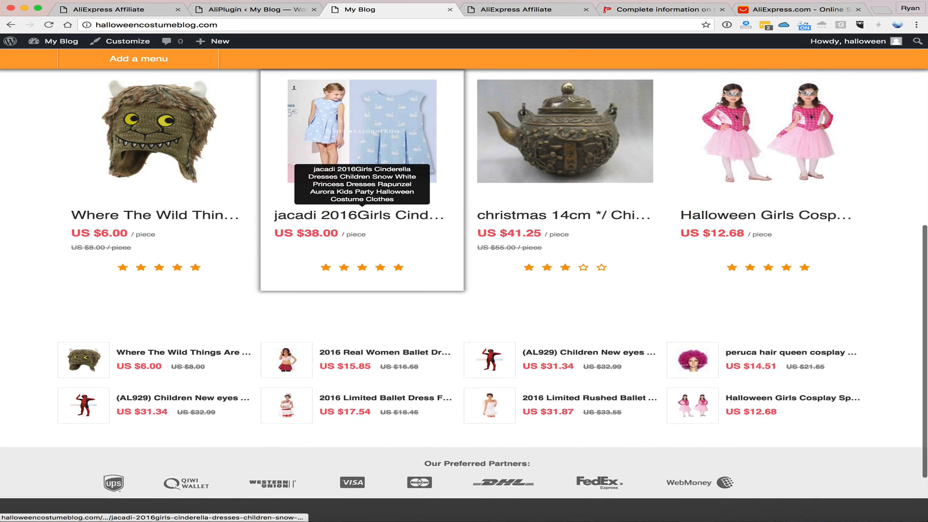
# Open the Where The Wild Things Are monster hat product and follow its order link to AliExpress
pyautogui.scroll(3, 362, 217)
pyautogui.click(159, 271)
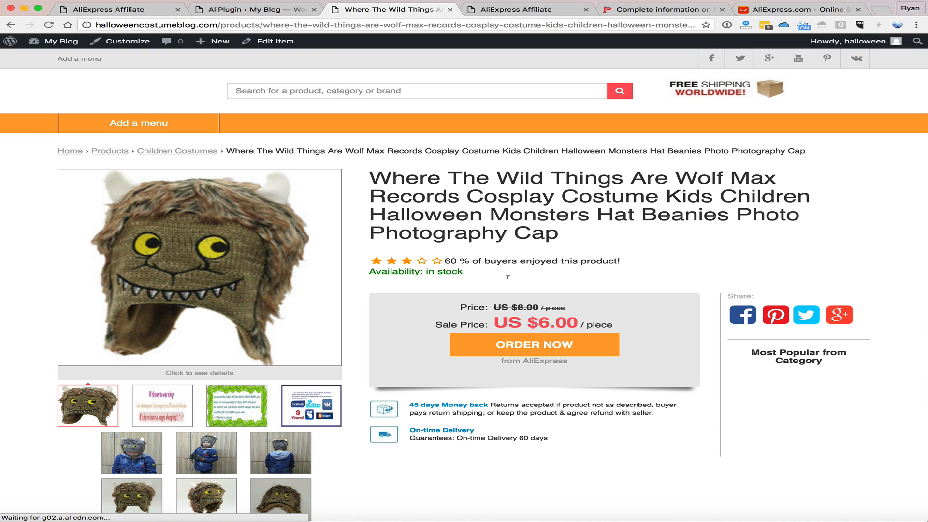
pyautogui.click(526, 343)
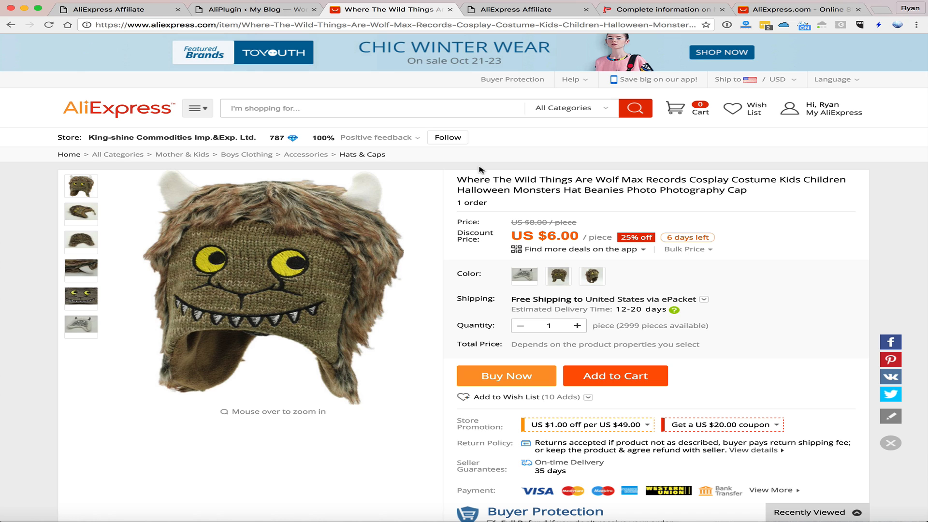
pyautogui.click(281, 9)
pyautogui.click(335, 13)
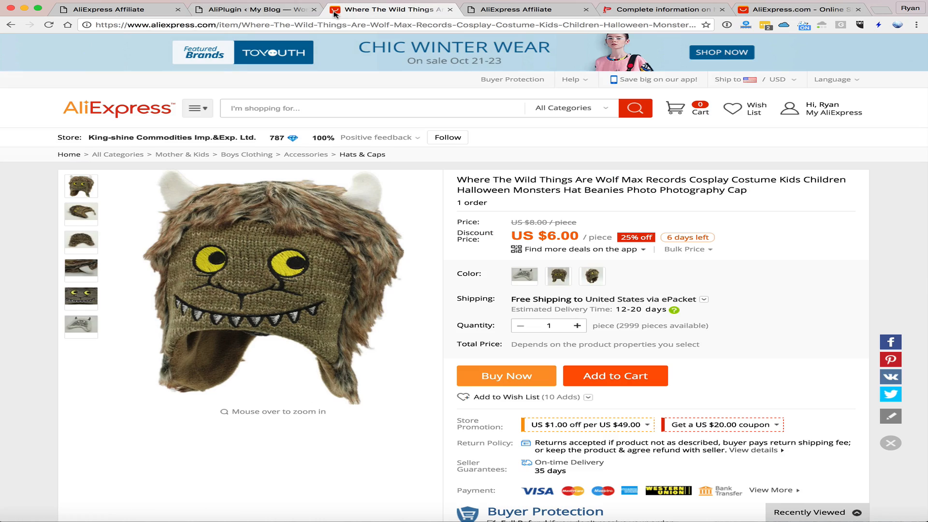
# Go back from AliExpress to the monster hat's store page and look over its image gallery
pyautogui.click(11, 24)
pyautogui.scroll(-4, 232, 190)
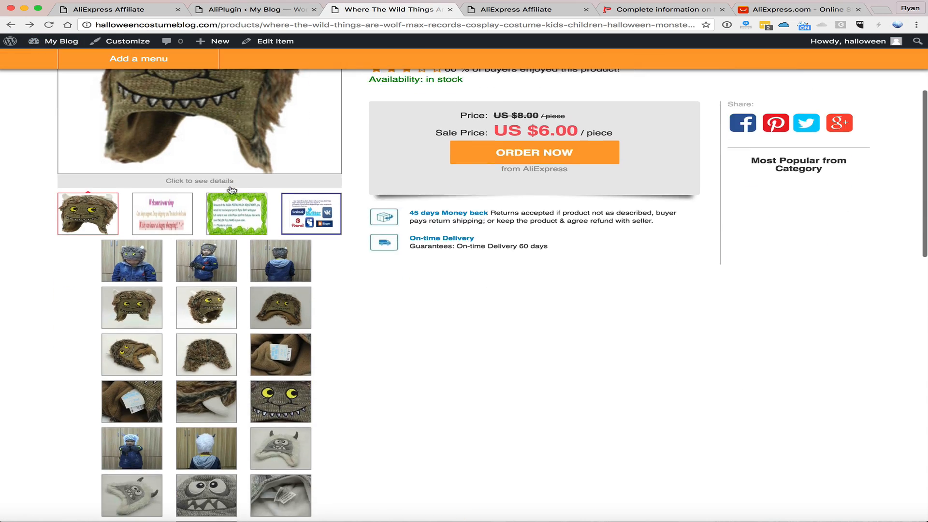
pyautogui.scroll(5, 232, 190)
# Set AliPlugin's selective import keywords to "men halloween" and apply the filter
pyautogui.click(247, 9)
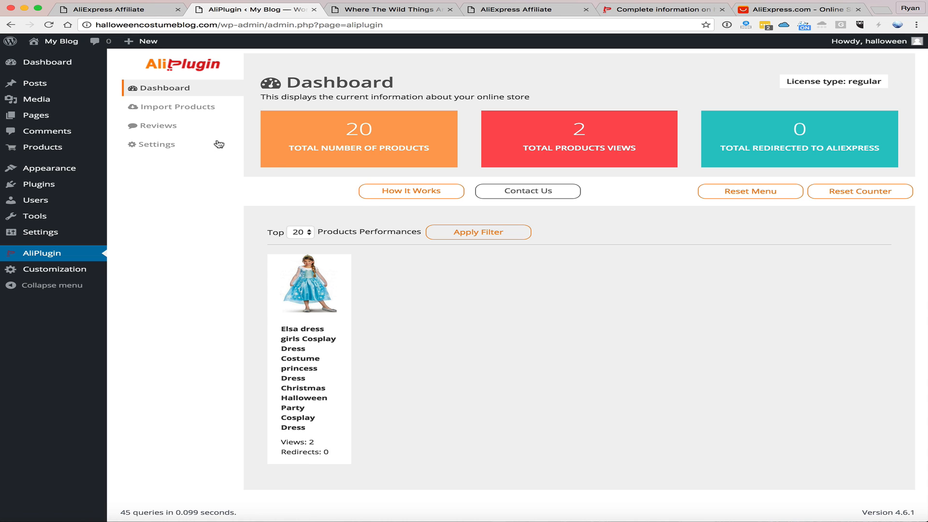
pyautogui.click(212, 111)
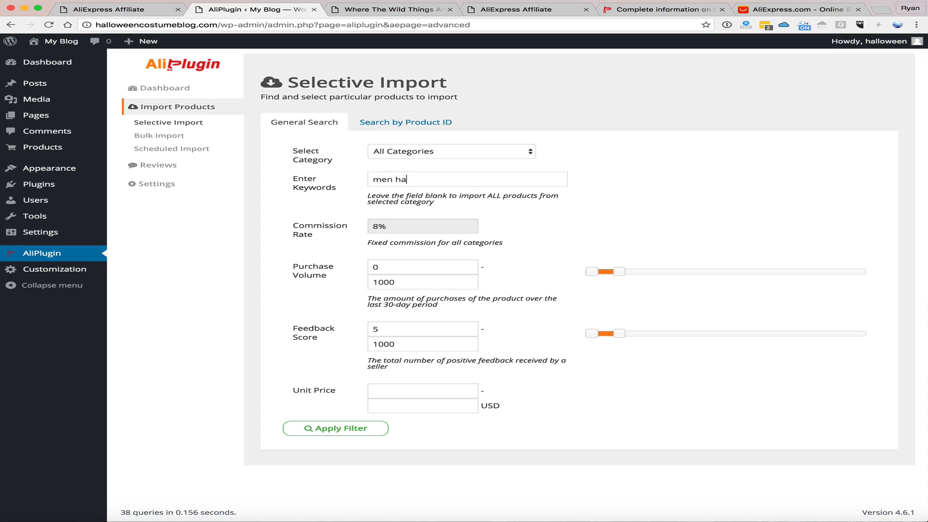
pyautogui.click(364, 422)
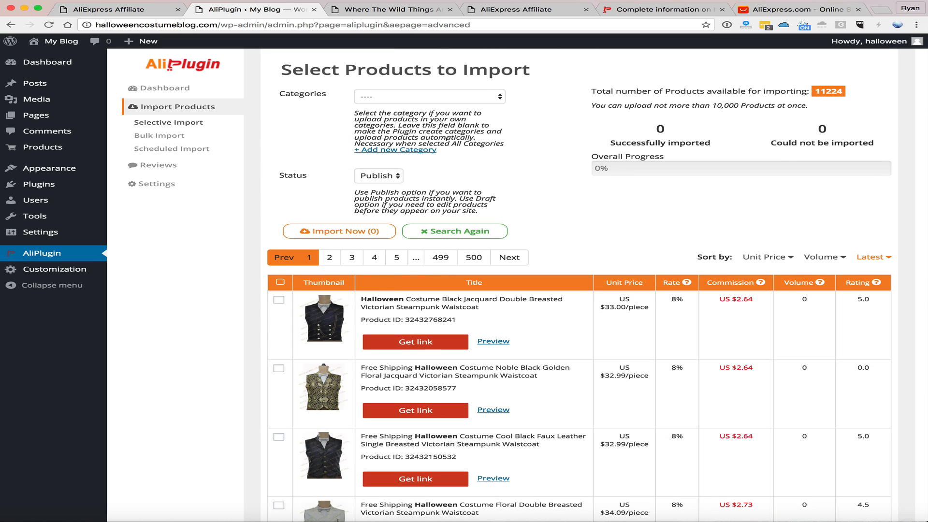
# Choose Men Costumes as the import category and look through the first page of results
pyautogui.click(442, 95)
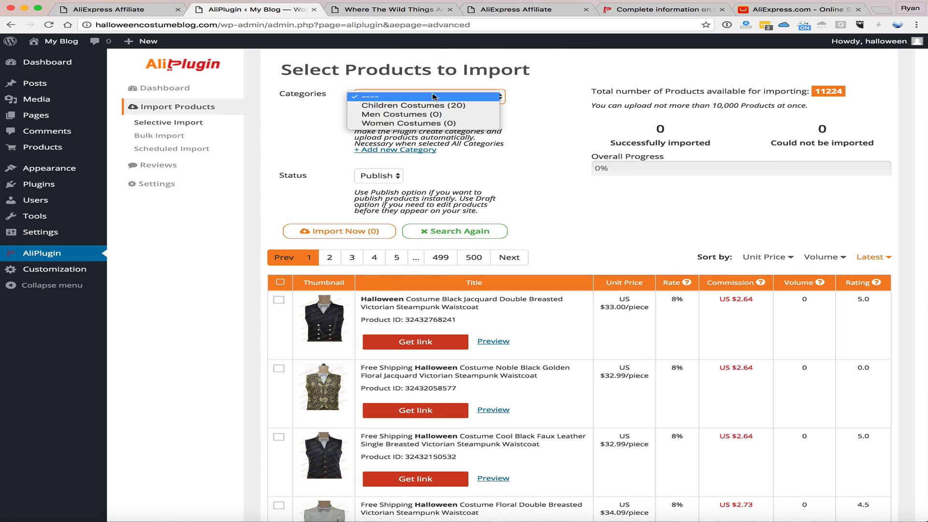
pyautogui.click(430, 114)
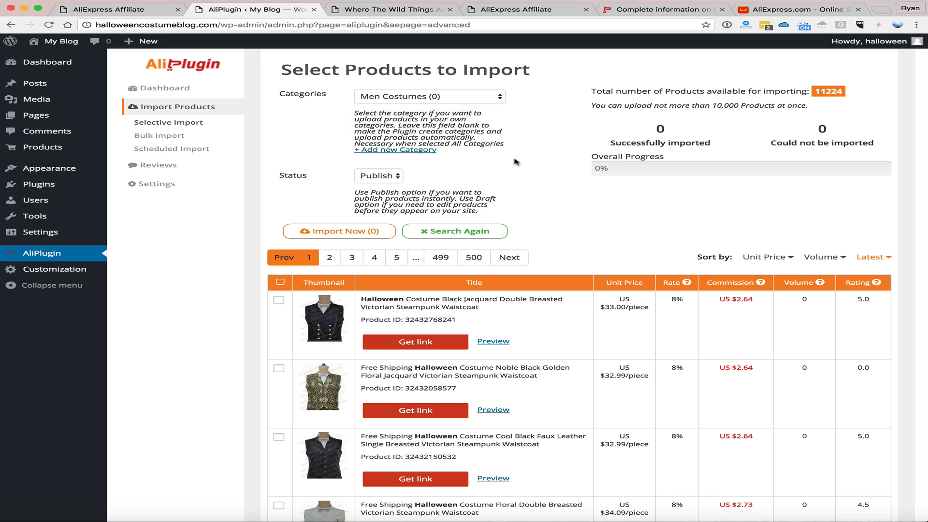
pyautogui.scroll(-10, 516, 162)
pyautogui.scroll(15, 516, 162)
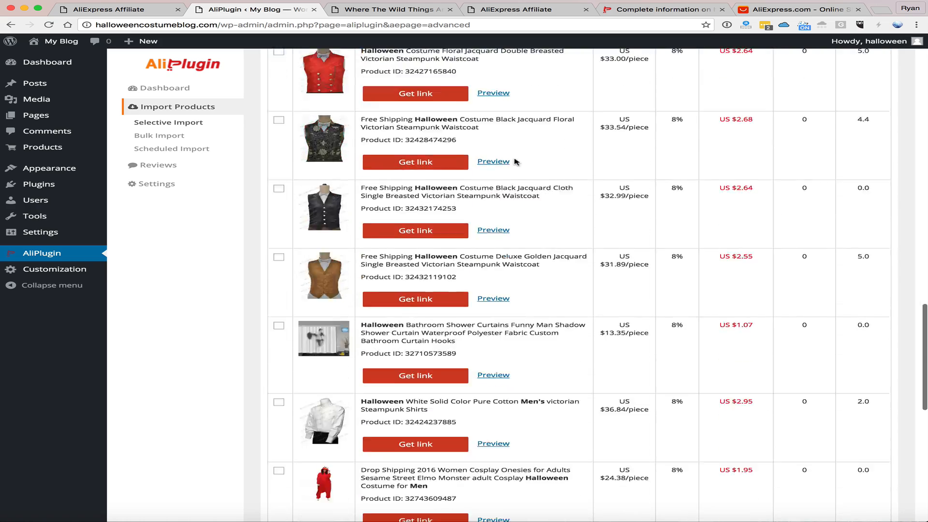
pyautogui.scroll(-6, 516, 163)
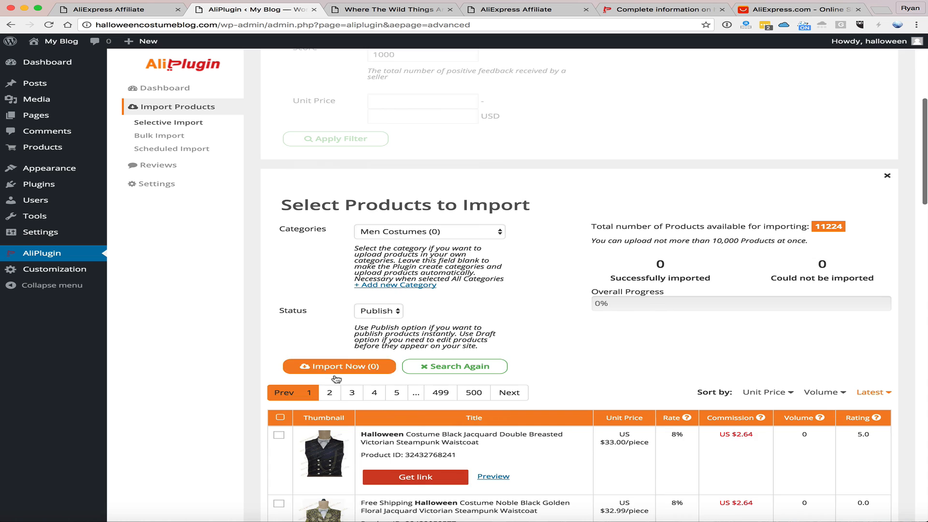
# Open page 3 of the men halloween results and examine the products available for import
pyautogui.click(346, 391)
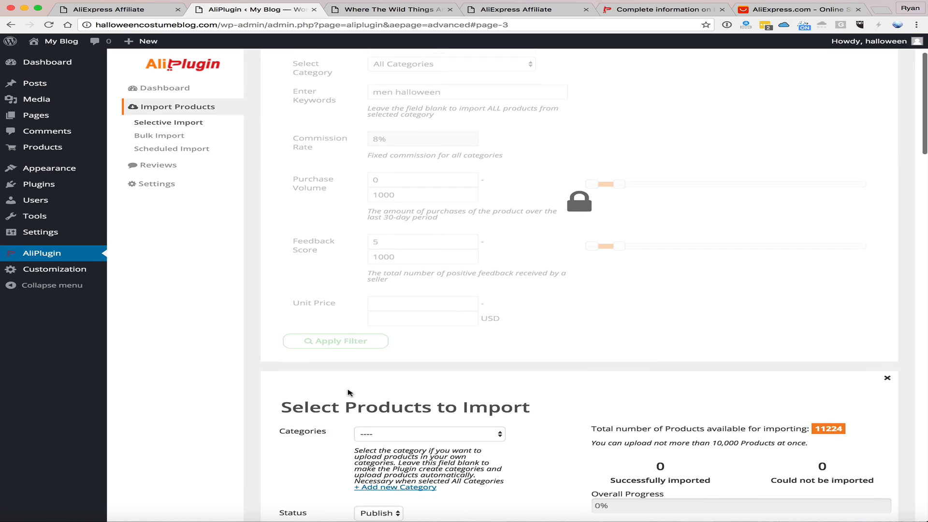
pyautogui.scroll(-14, 348, 393)
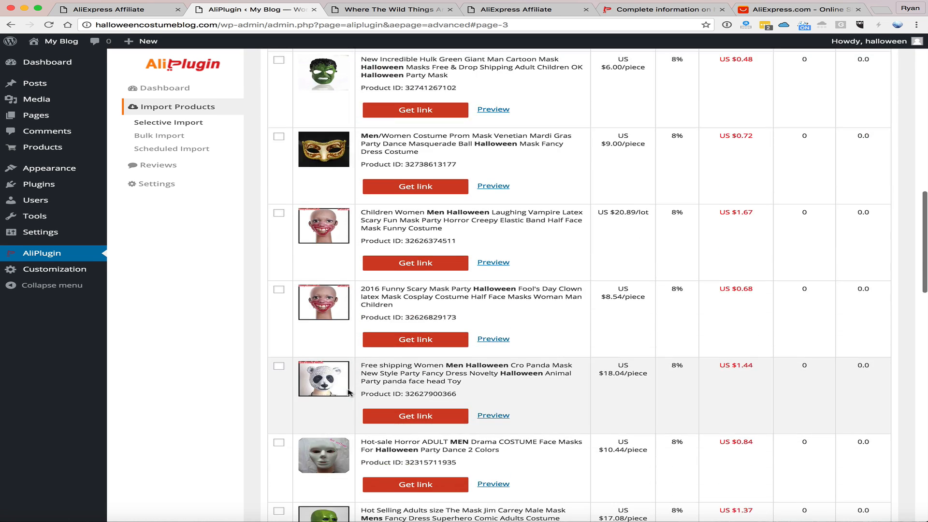
pyautogui.scroll(-10, 348, 392)
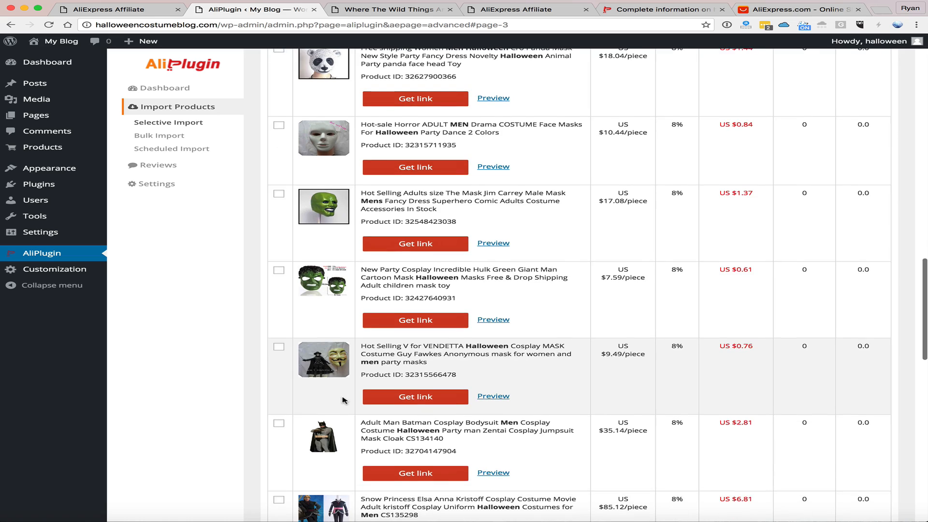
pyautogui.scroll(-20, 345, 401)
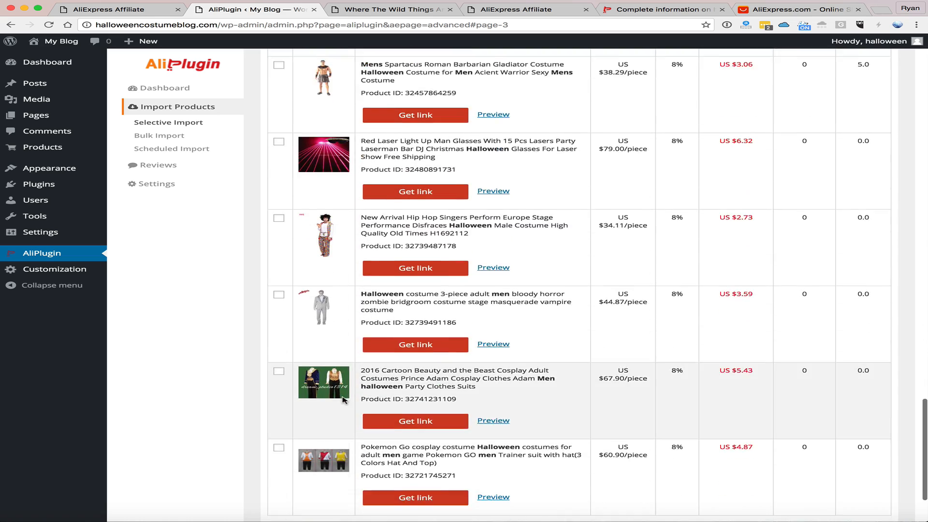
pyautogui.scroll(-3, 344, 400)
pyautogui.scroll(12, 345, 400)
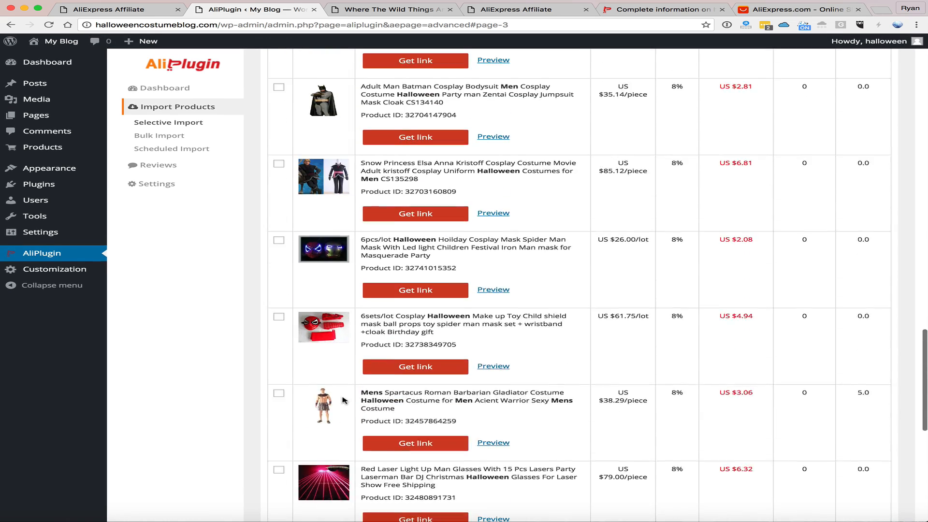
pyautogui.scroll(7, 344, 401)
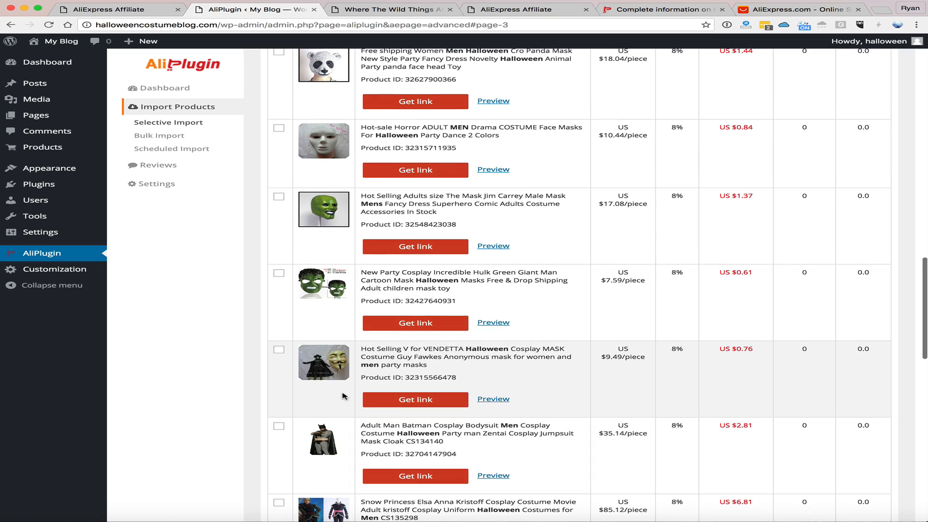
pyautogui.scroll(12, 340, 355)
pyautogui.scroll(-4, 338, 357)
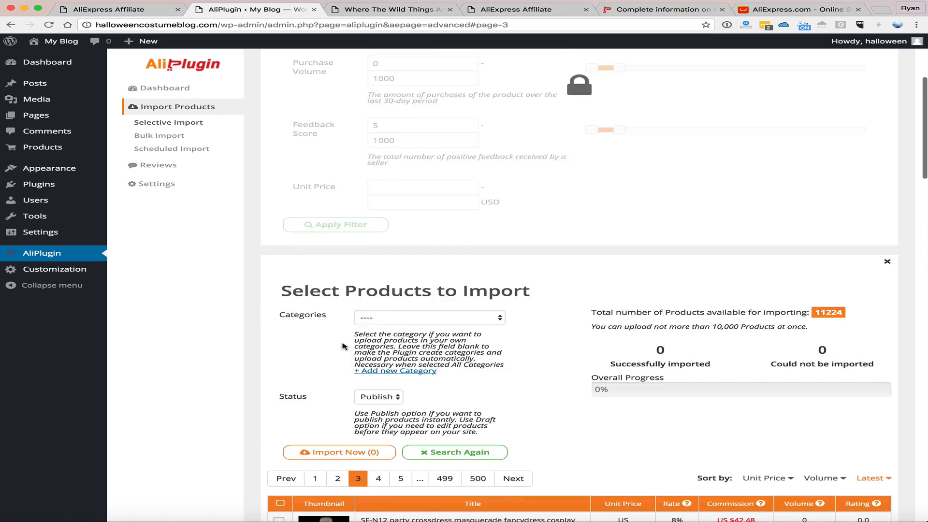
# Return to page 2 of the men halloween results and look through its products
pyautogui.click(337, 349)
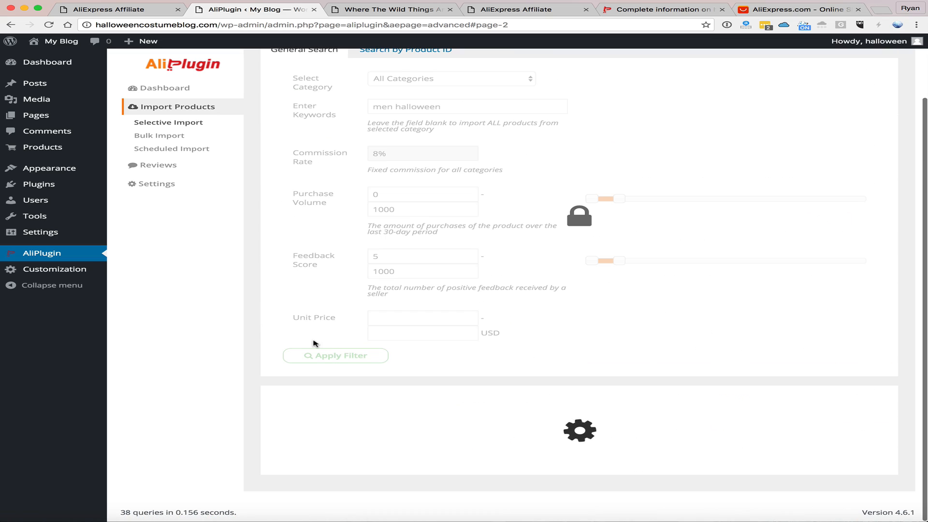
pyautogui.scroll(-3, 319, 345)
pyautogui.scroll(-15, 313, 343)
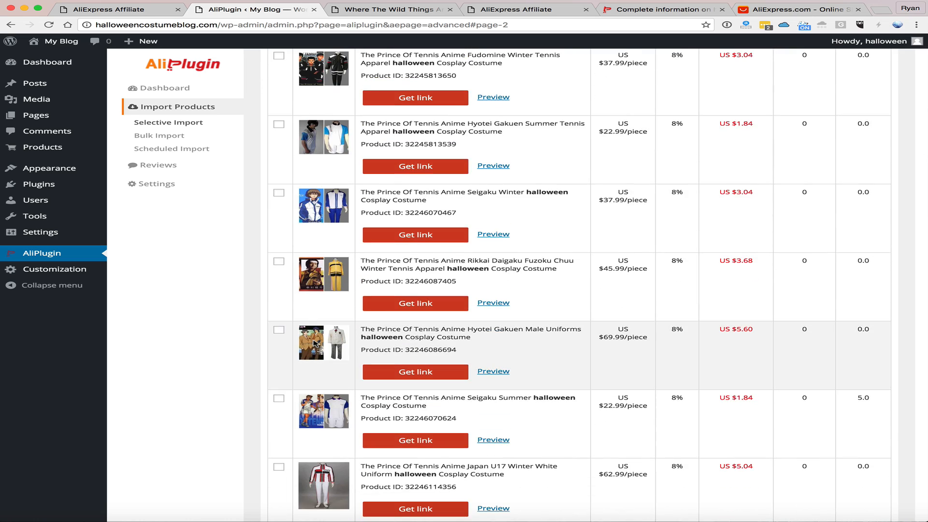
pyautogui.scroll(15, 313, 343)
# Import all products on page 1 of the men halloween results into the Men Costumes category
pyautogui.click(312, 400)
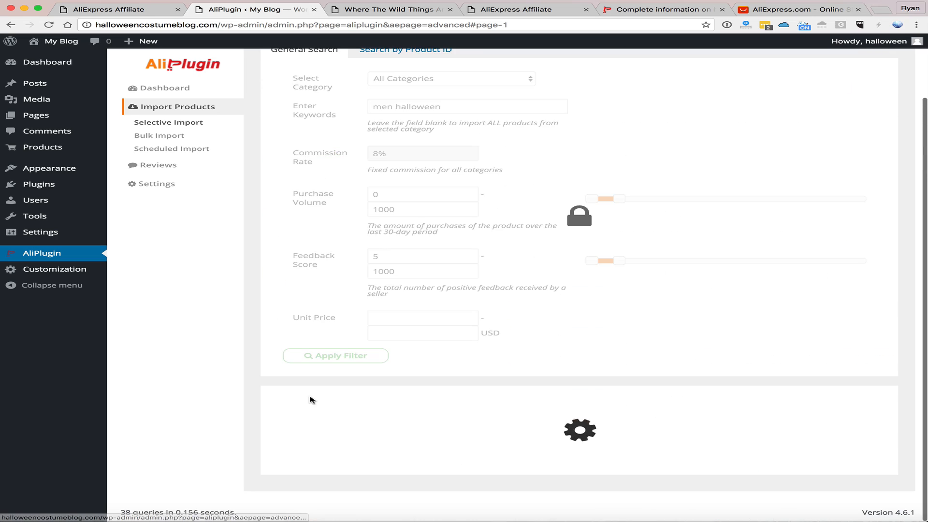
pyautogui.scroll(-4, 312, 399)
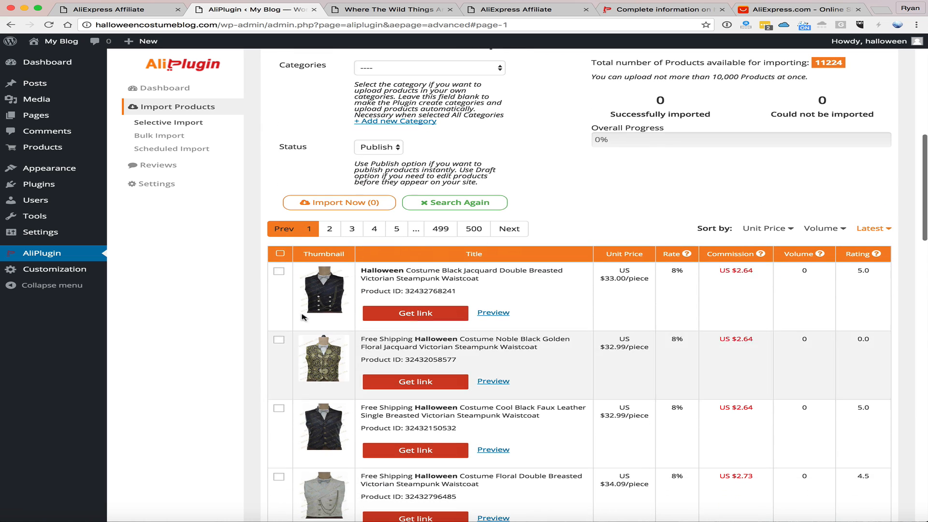
pyautogui.click(280, 254)
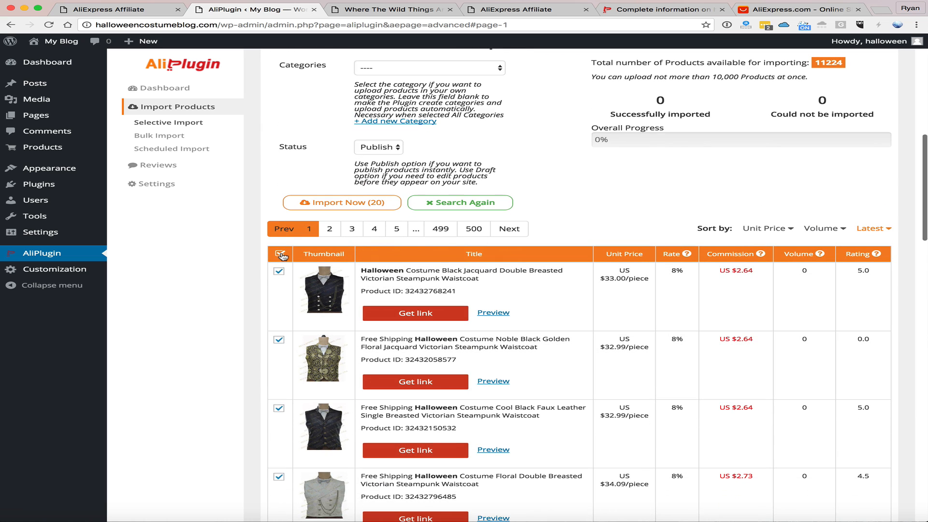
pyautogui.click(344, 208)
pyautogui.click(418, 68)
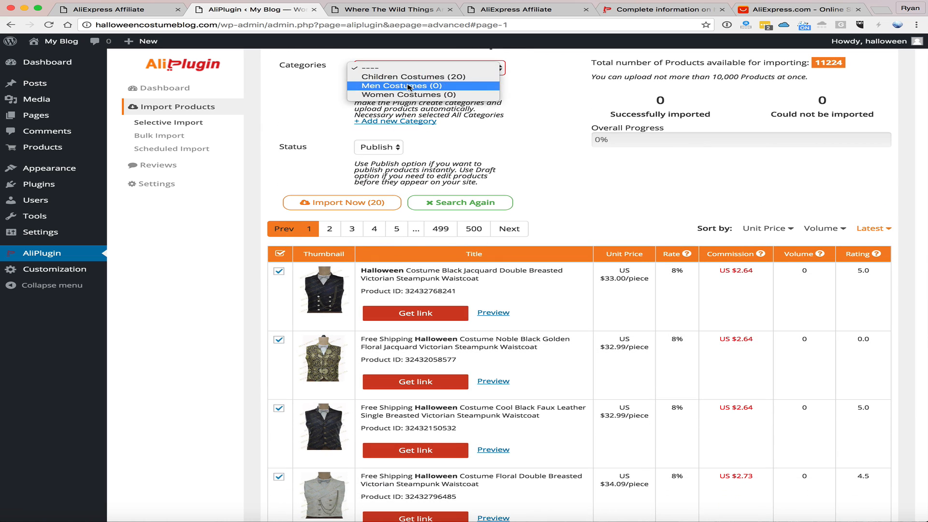
pyautogui.click(412, 78)
pyautogui.click(335, 207)
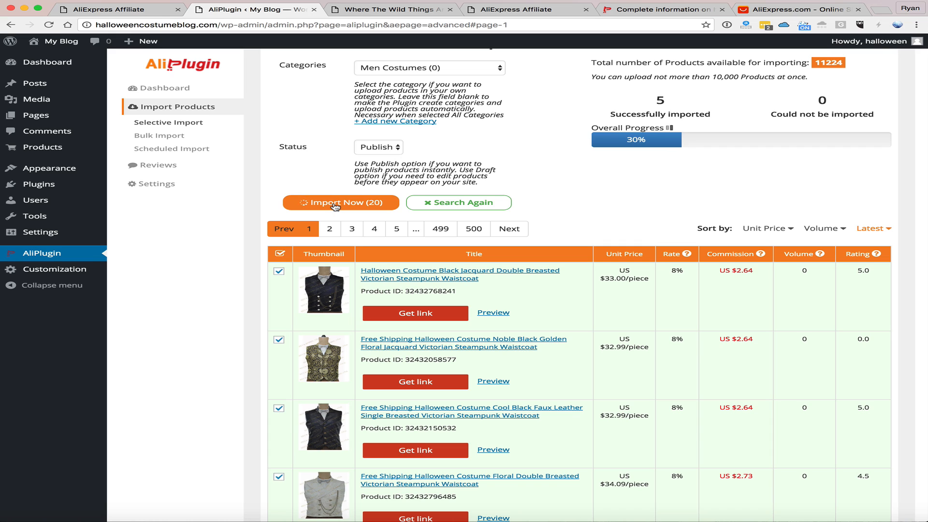
pyautogui.scroll(-9, 590, 207)
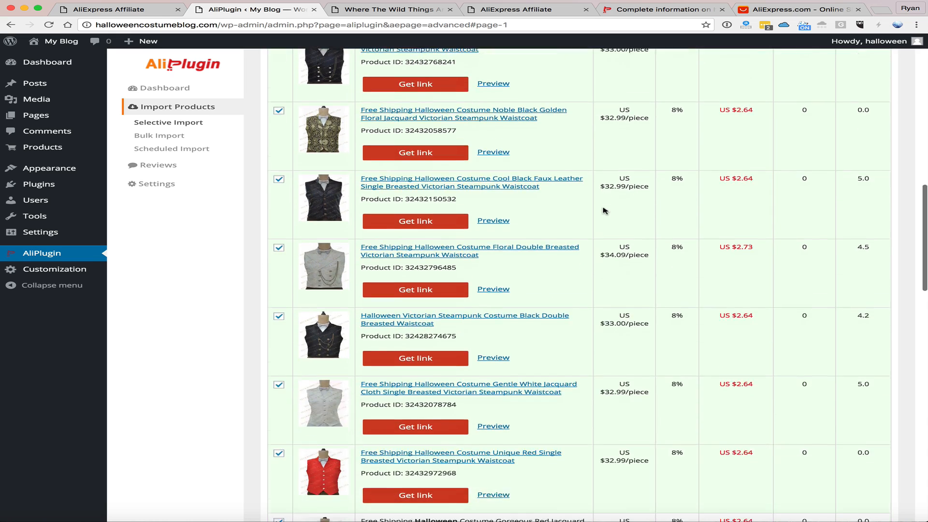
pyautogui.scroll(-12, 603, 210)
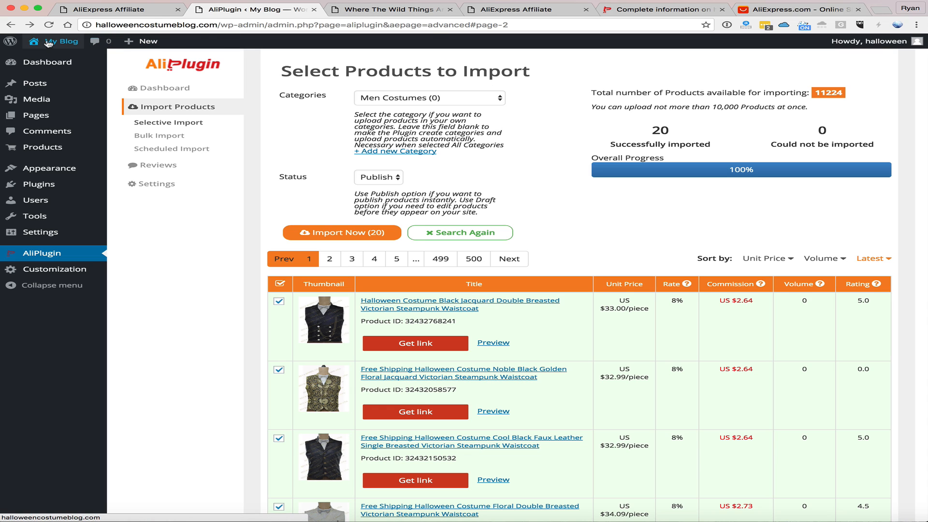
# Visit the store's front page and look over its featured and newly imported products
pyautogui.moveTo(64, 44)
pyautogui.click(49, 61)
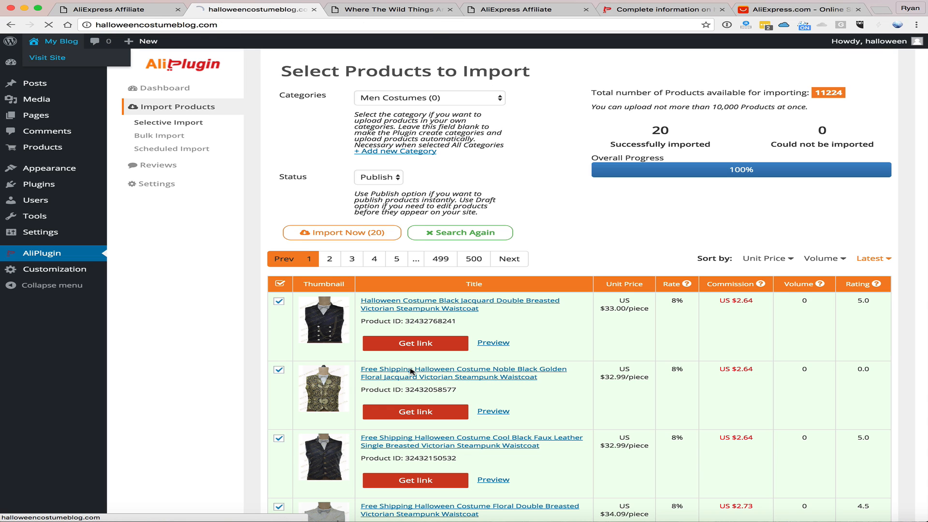
pyautogui.scroll(-4, 367, 322)
pyautogui.scroll(-5, 367, 322)
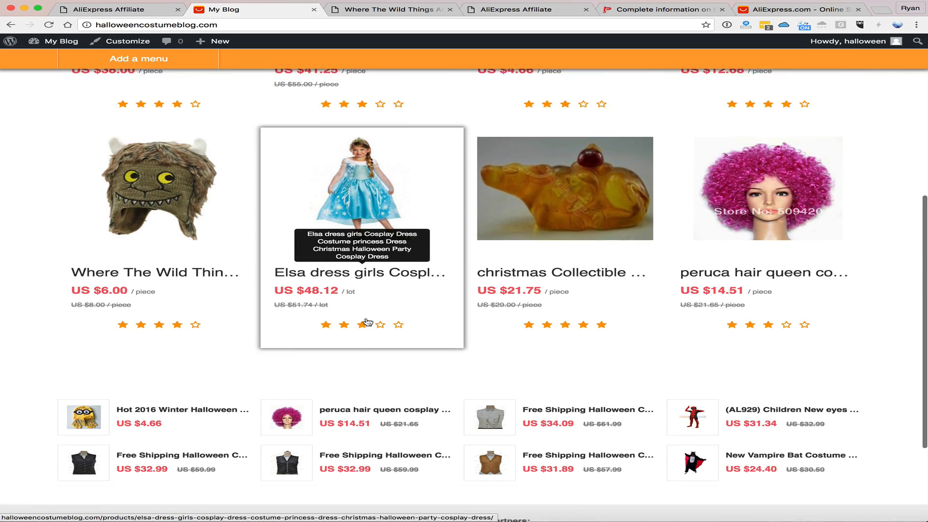
pyautogui.scroll(5, 368, 322)
pyautogui.scroll(4, 367, 321)
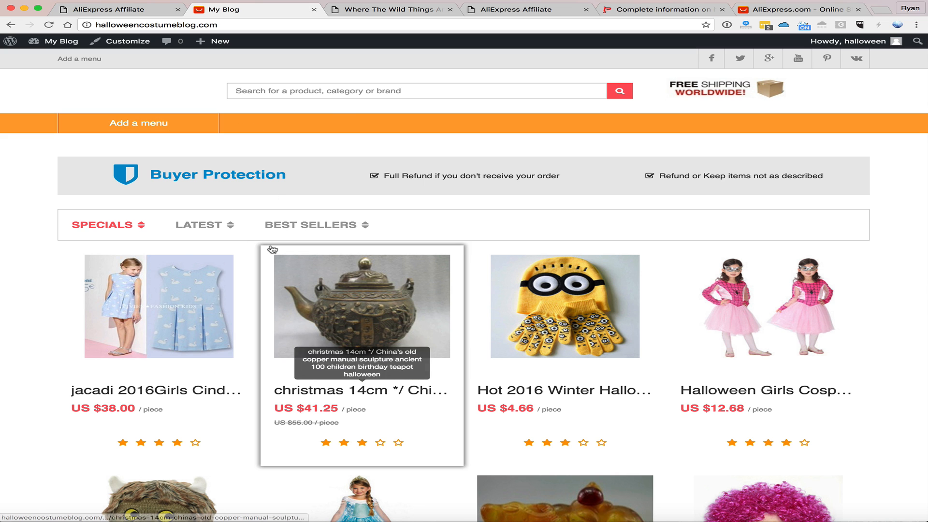
pyautogui.scroll(-3, 268, 249)
pyautogui.scroll(3, 145, 145)
# Start adding a menu from the storefront and create it with the name Top Nav
pyautogui.click(124, 122)
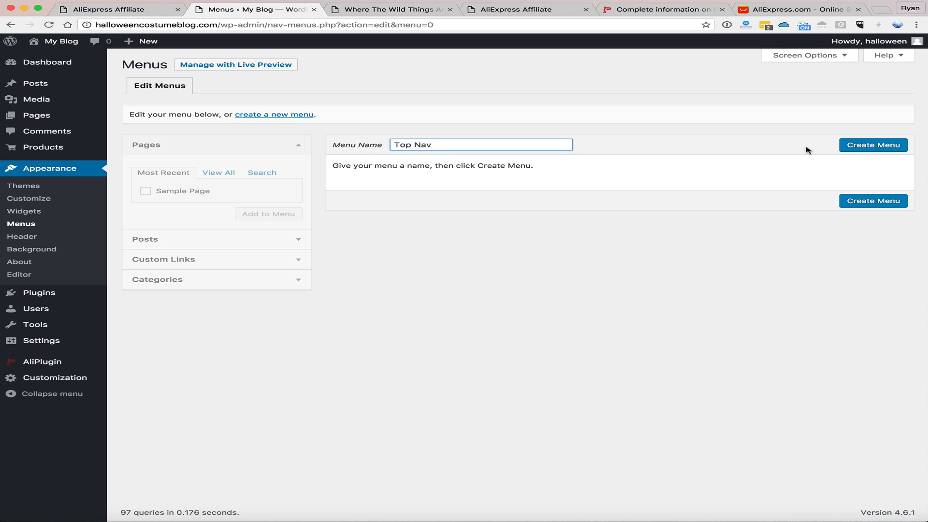
pyautogui.click(843, 147)
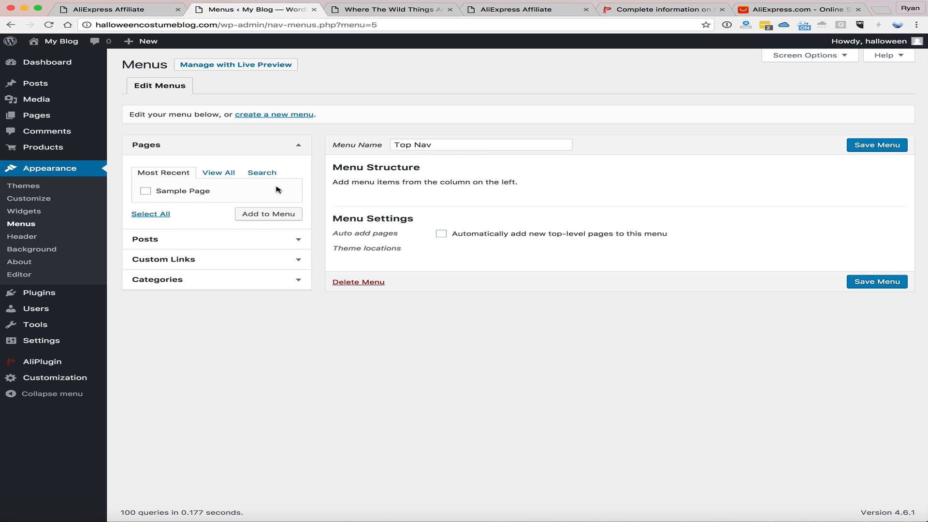
# Look through the categories, custom links, posts and pages available as menu items for the product categories
pyautogui.click(235, 279)
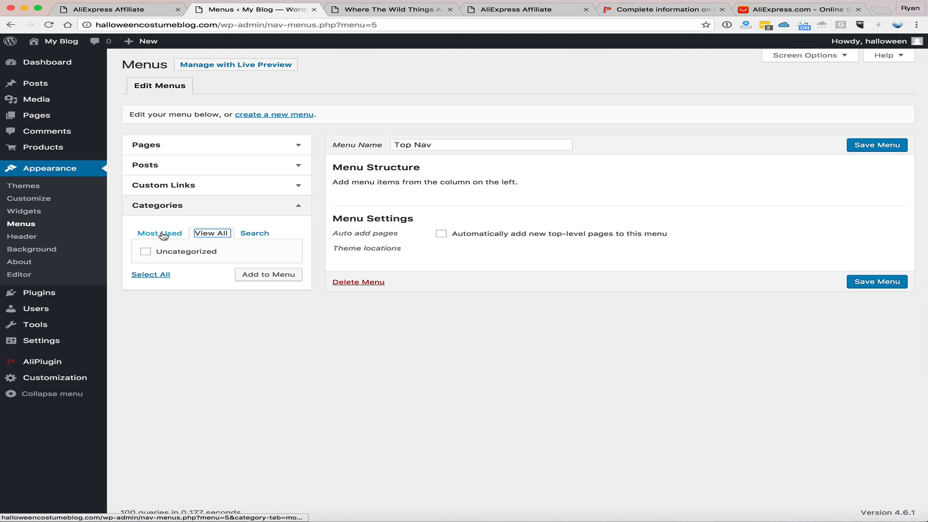
pyautogui.click(217, 184)
pyautogui.click(213, 165)
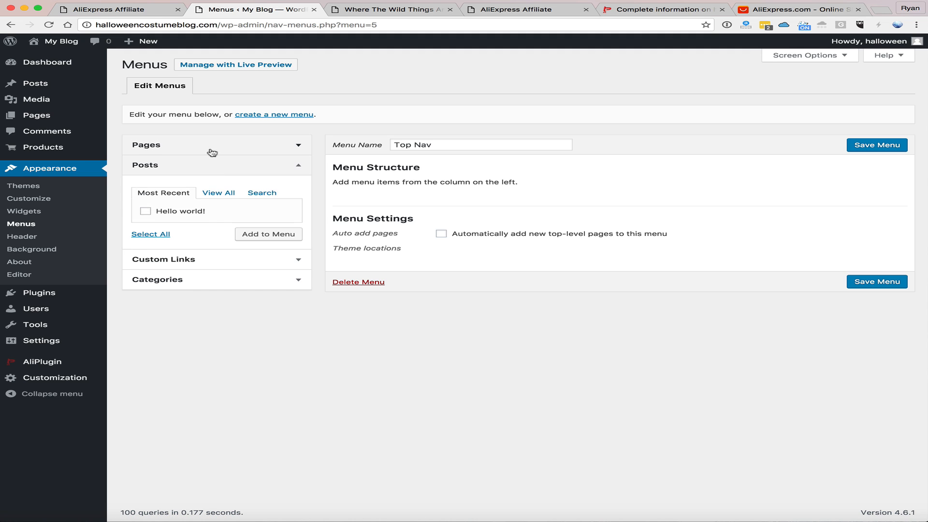
pyautogui.click(213, 146)
pyautogui.click(174, 279)
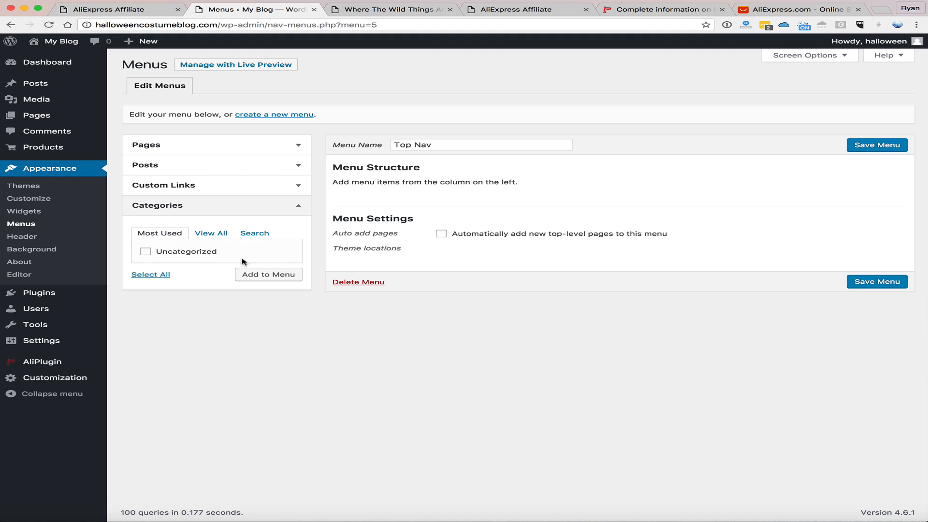
pyautogui.click(211, 234)
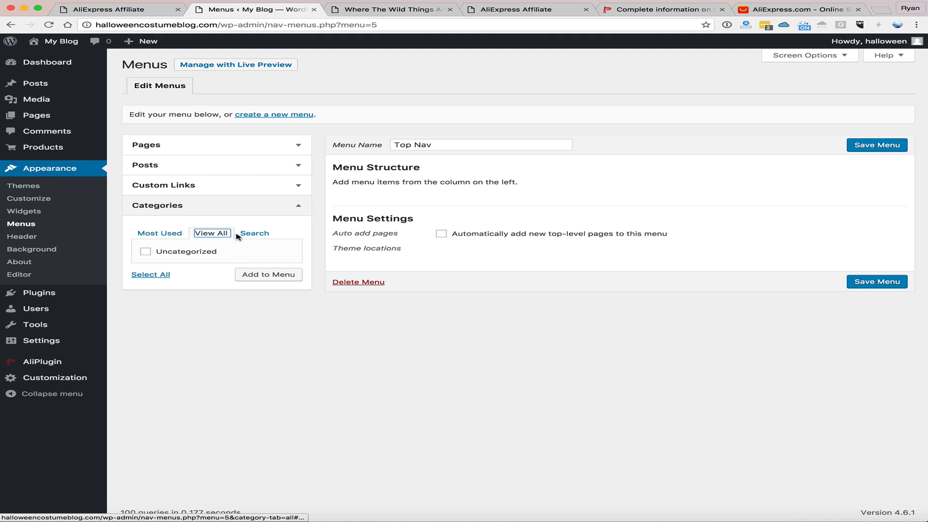
pyautogui.click(168, 236)
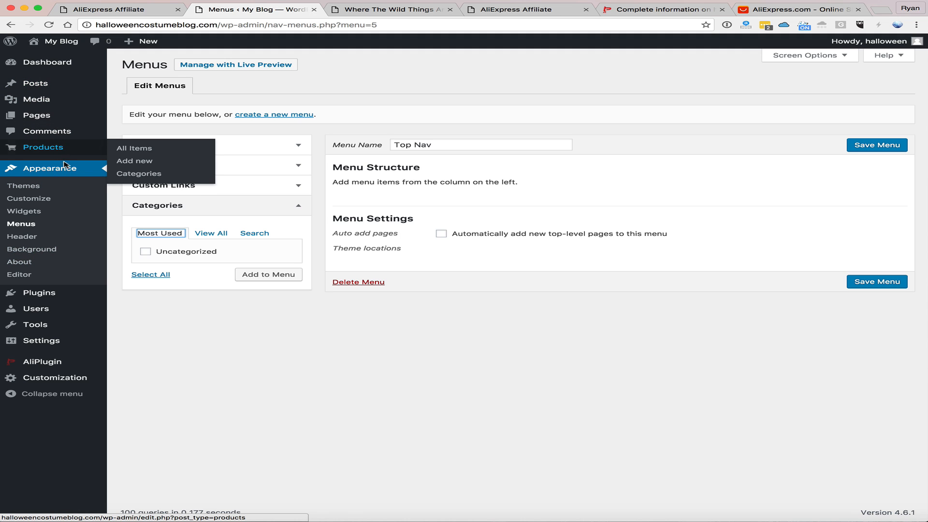
# Check the post categories, the page list and AliPlugin's dashboard, import and settings sections for the store's category pages
pyautogui.moveTo(53, 90)
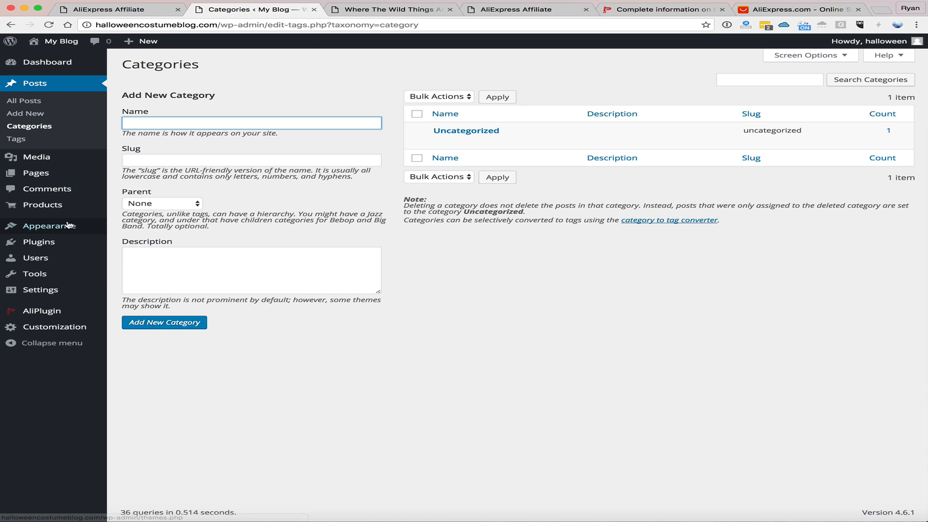
pyautogui.click(139, 175)
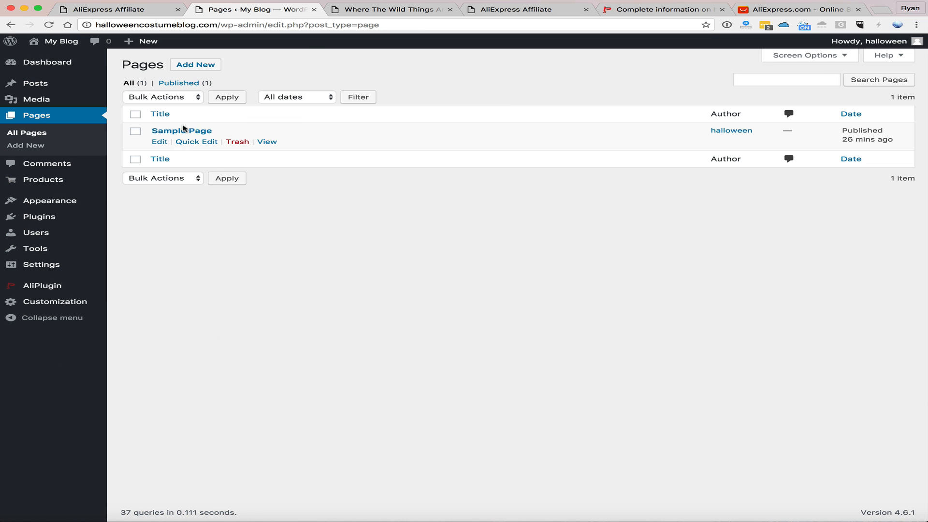
pyautogui.click(39, 286)
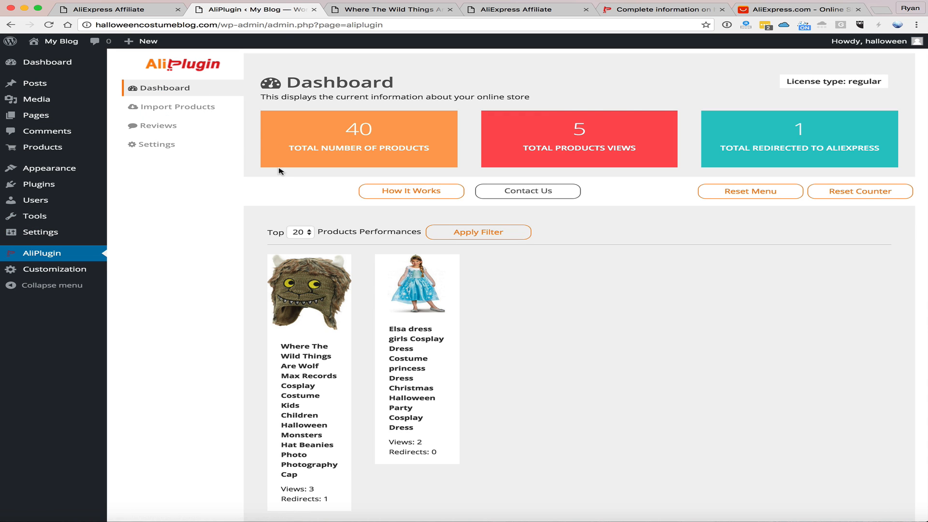
pyautogui.scroll(-2, 275, 170)
pyautogui.scroll(2, 280, 171)
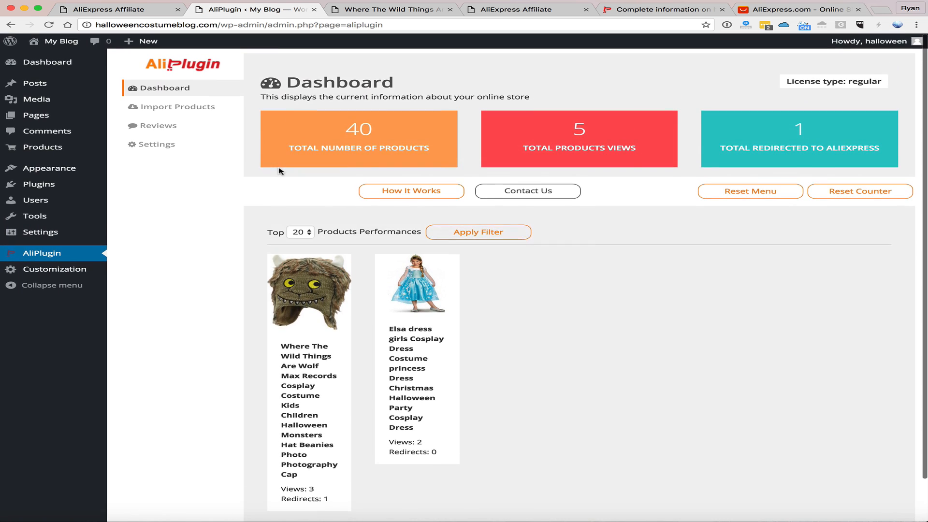
pyautogui.scroll(-2, 281, 171)
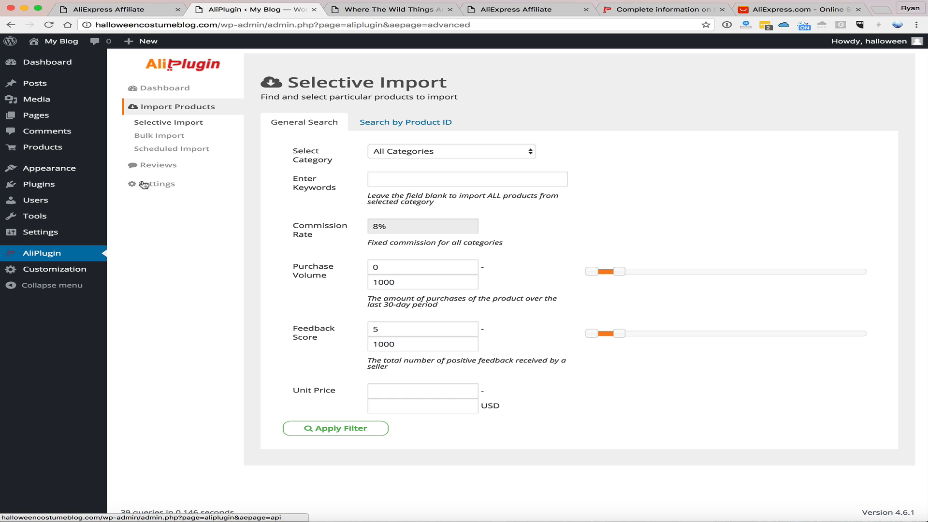
pyautogui.scroll(-2, 182, 200)
pyautogui.scroll(2, 182, 201)
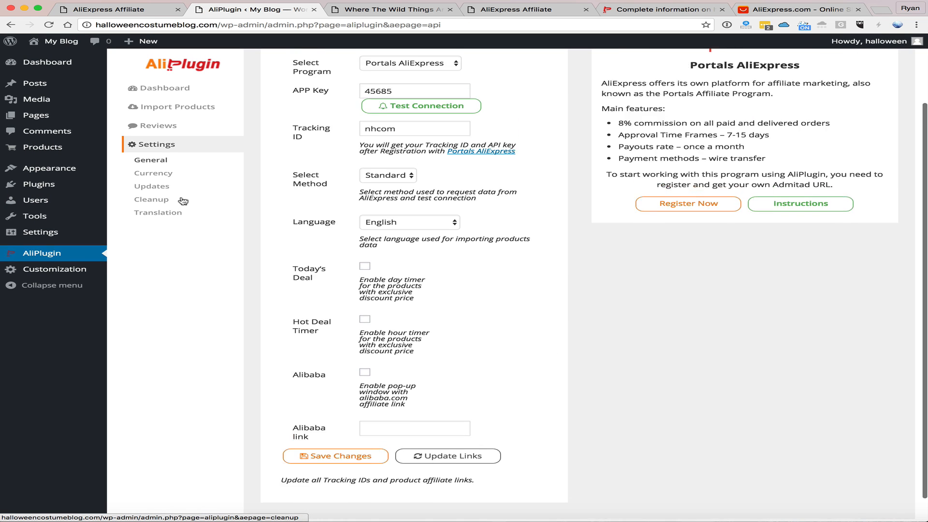
# Check the site's list of pages again and glance at the other open browser tabs
pyautogui.moveTo(66, 113)
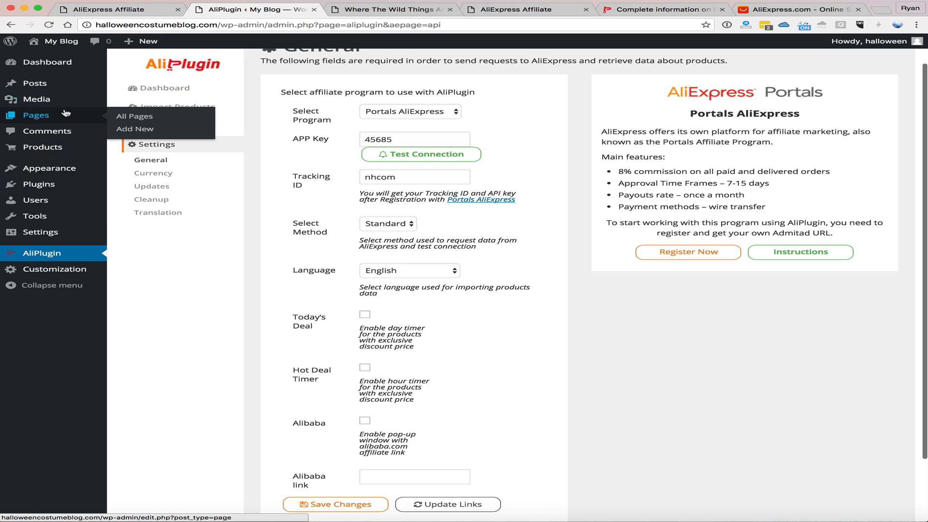
pyautogui.moveTo(61, 178)
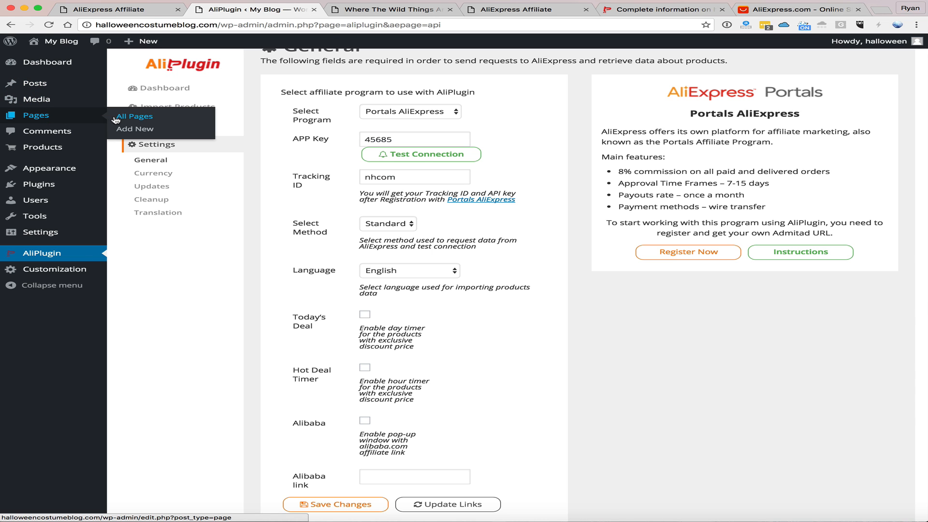
pyautogui.click(116, 118)
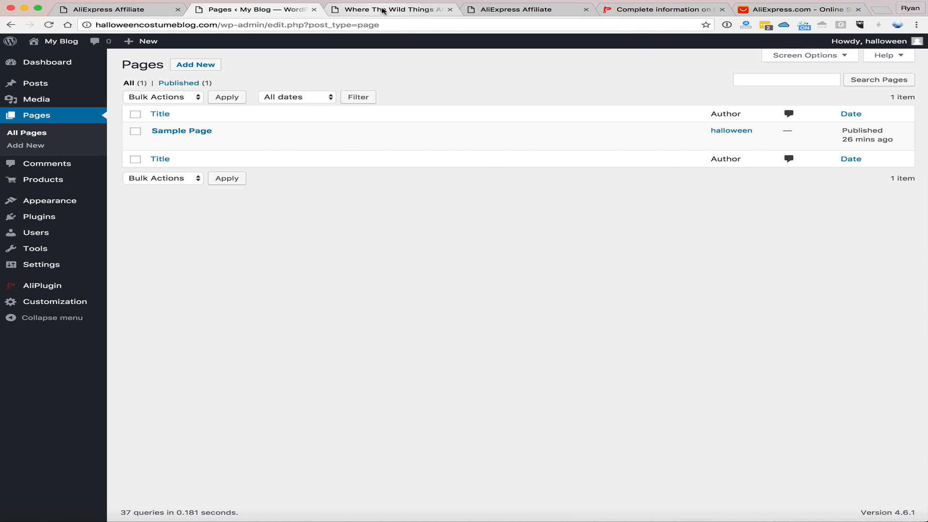
pyautogui.click(381, 10)
pyautogui.click(111, 10)
pyautogui.click(241, 9)
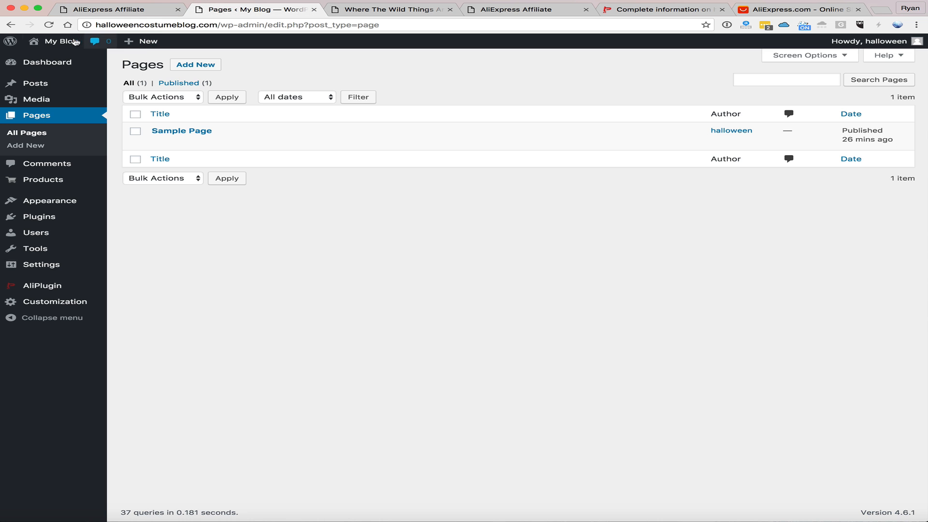
# Visit the store's front page and open the Black Pig Japan Onesie costume's product page
pyautogui.click(75, 42)
pyautogui.scroll(-1, 190, 142)
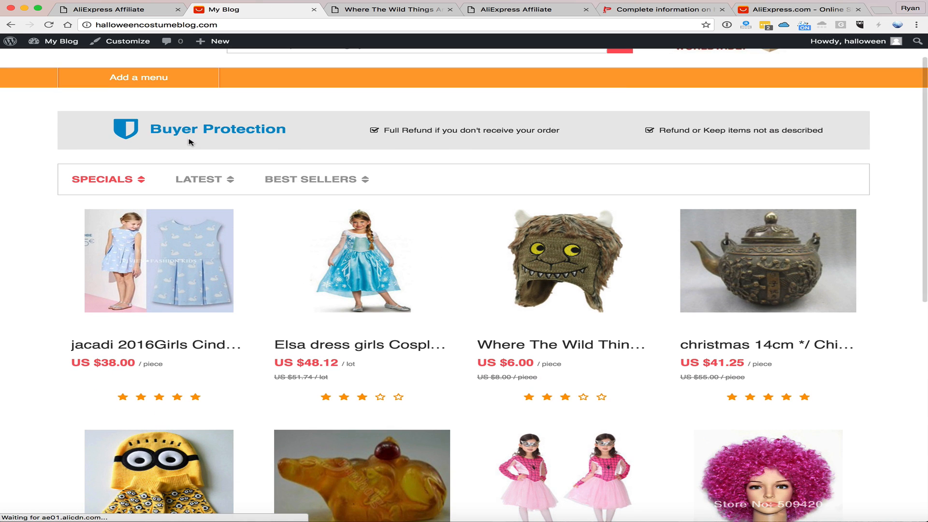
pyautogui.scroll(-10, 338, 266)
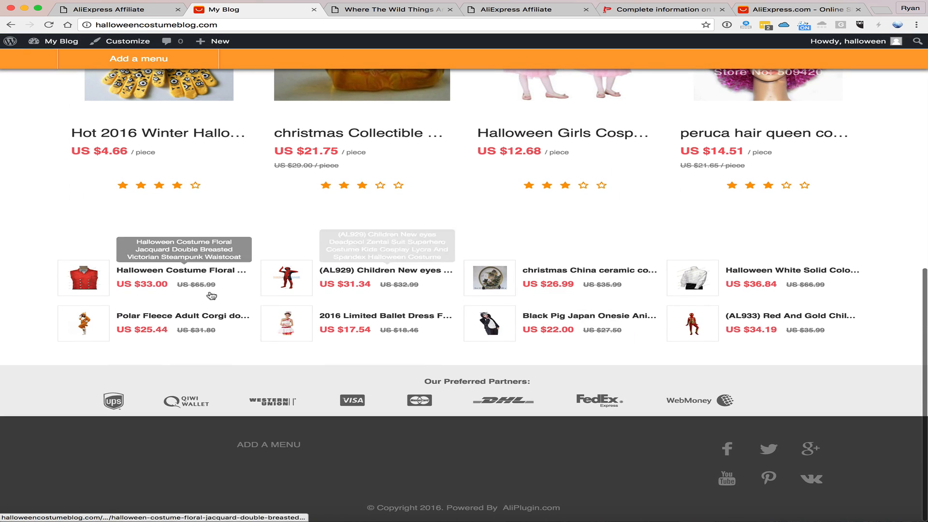
pyautogui.click(563, 317)
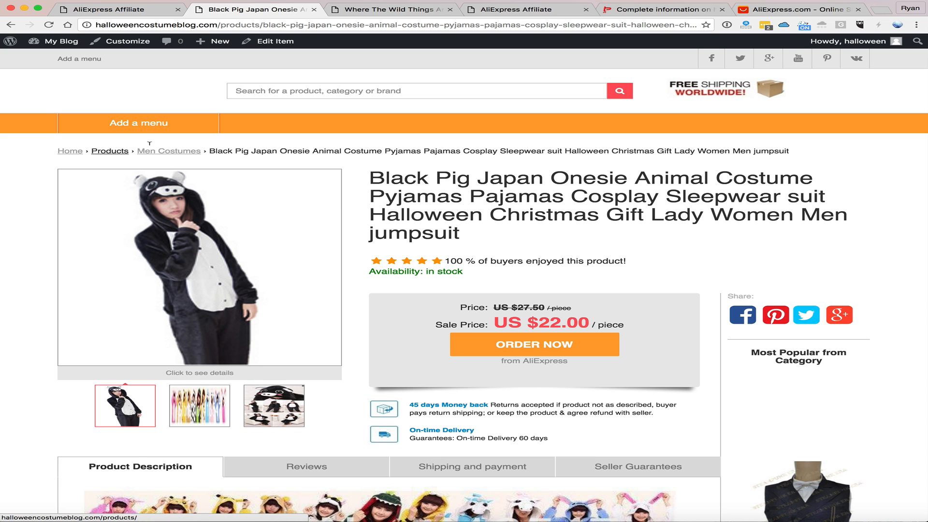
# Open the store's listing of all products and go to its Children Costumes category page
pyautogui.click(124, 152)
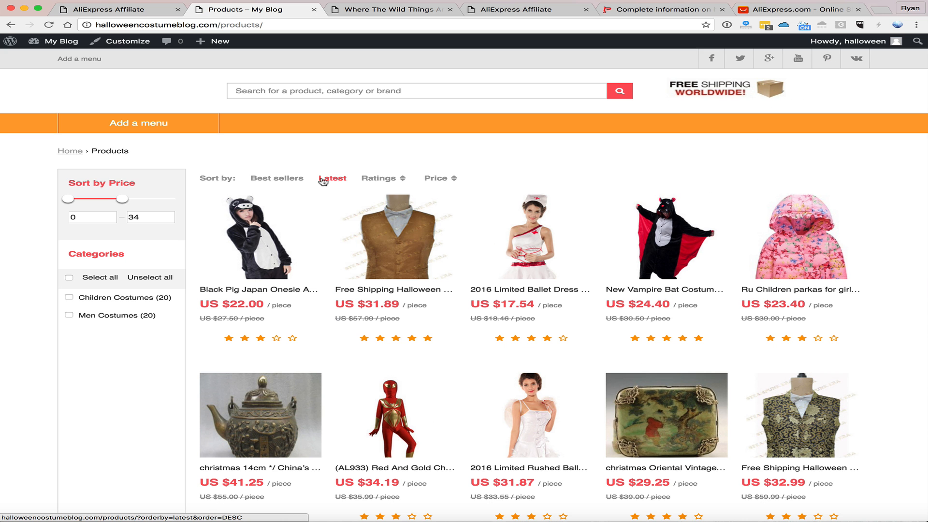
pyautogui.scroll(-1, 323, 182)
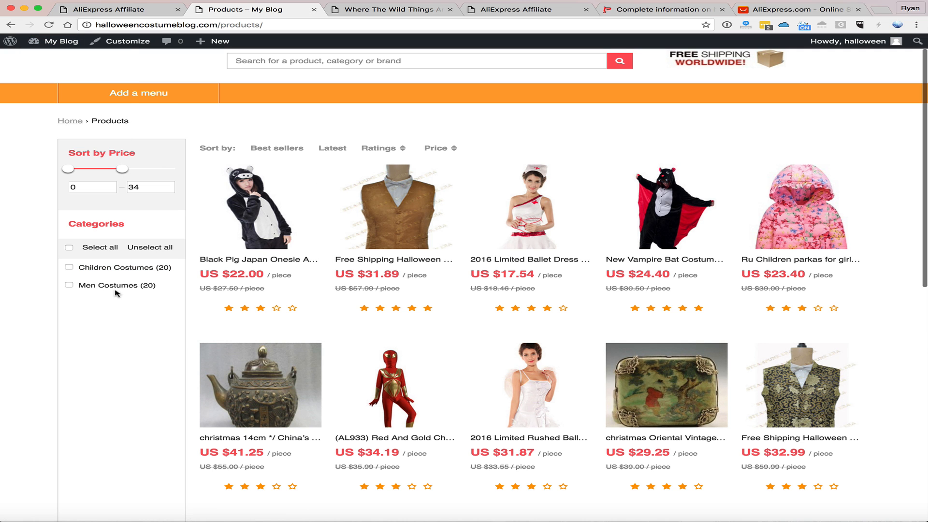
pyautogui.click(125, 267)
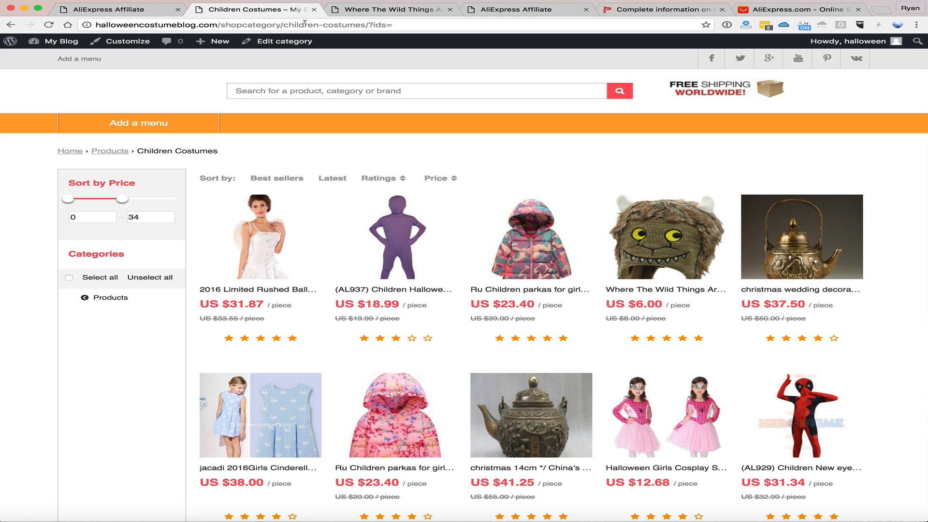
# Add a custom link labelled "Children Constumes" with the Children Costumes category page's address to the Top Nav menu and save the menu
pyautogui.click(306, 25)
pyautogui.click(393, 25)
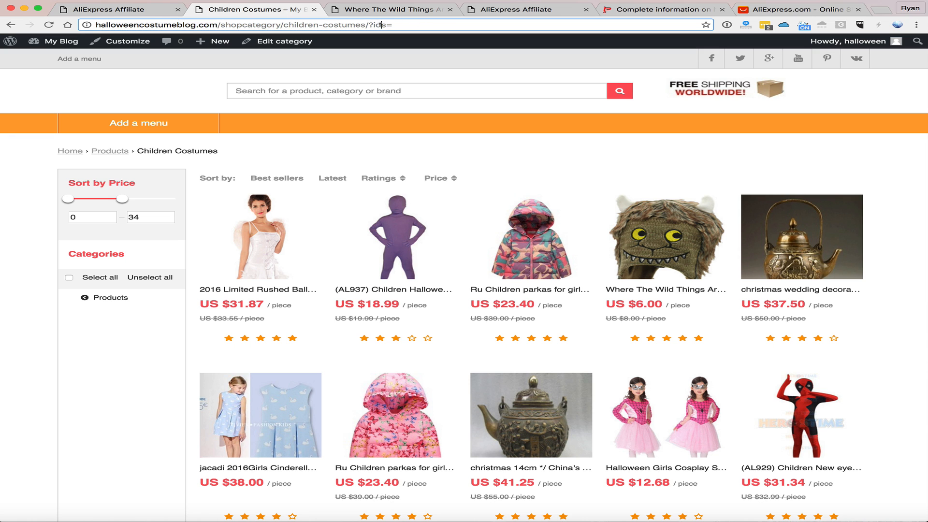
pyautogui.tripleClick(380, 24)
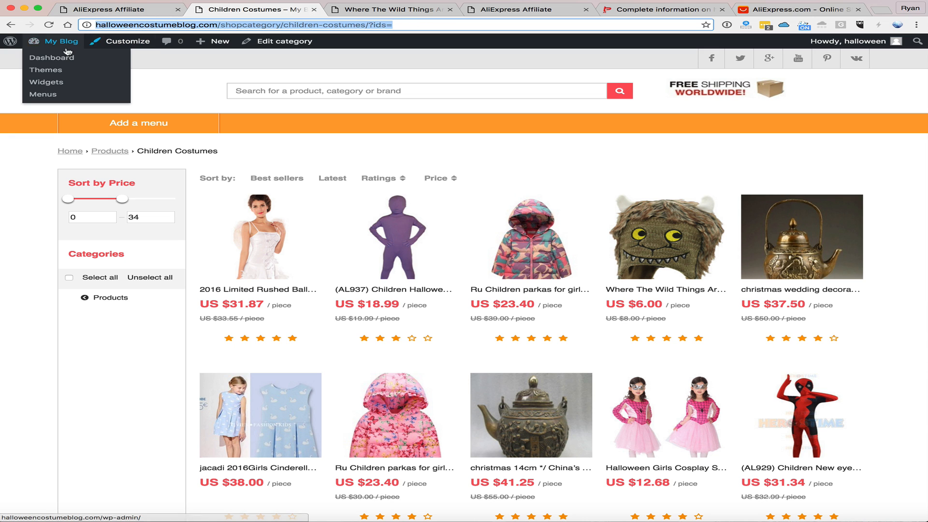
pyautogui.click(140, 134)
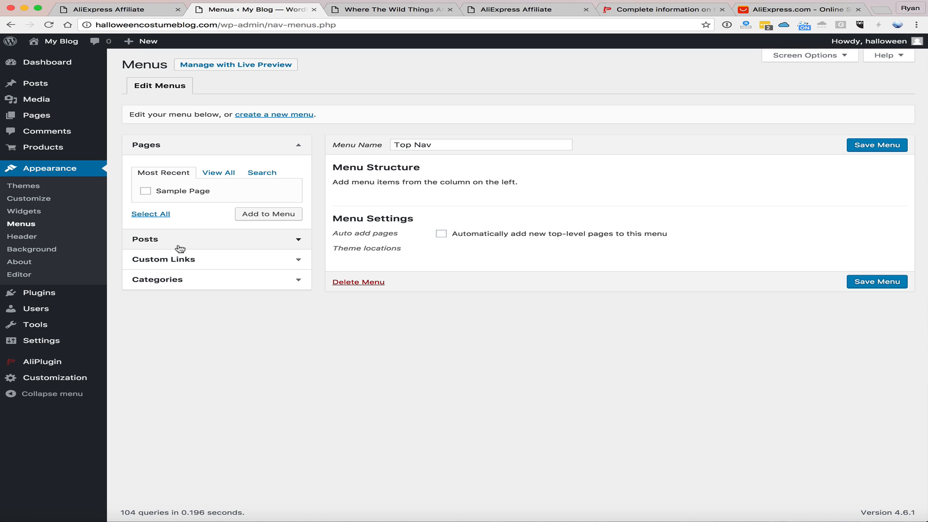
pyautogui.click(206, 265)
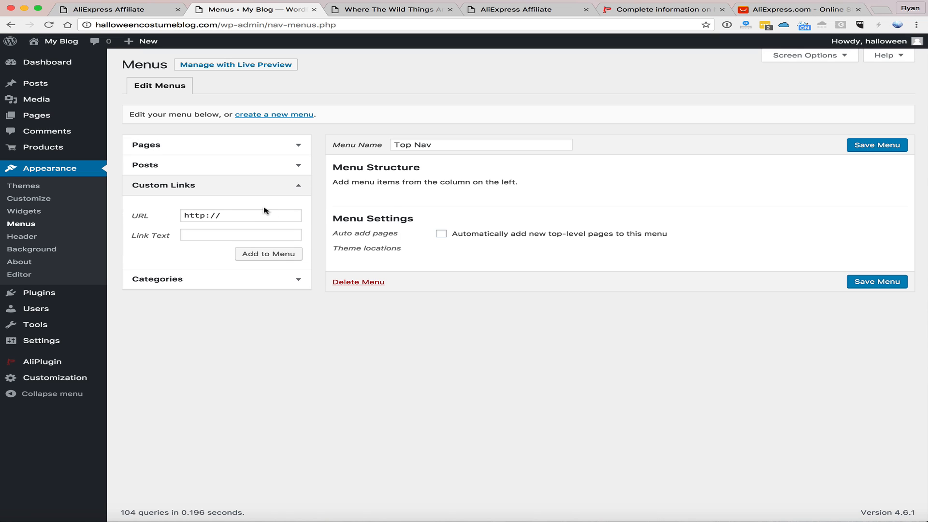
pyautogui.click(185, 235)
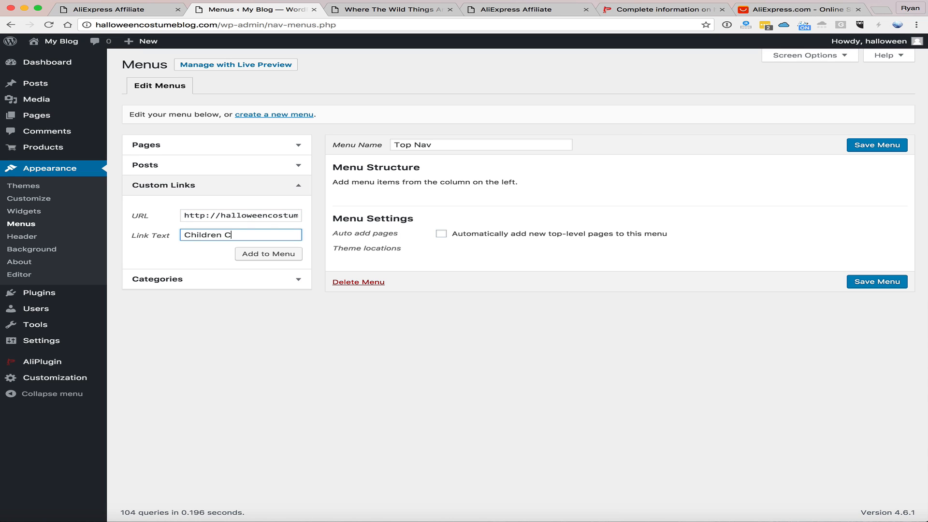
pyautogui.click(255, 254)
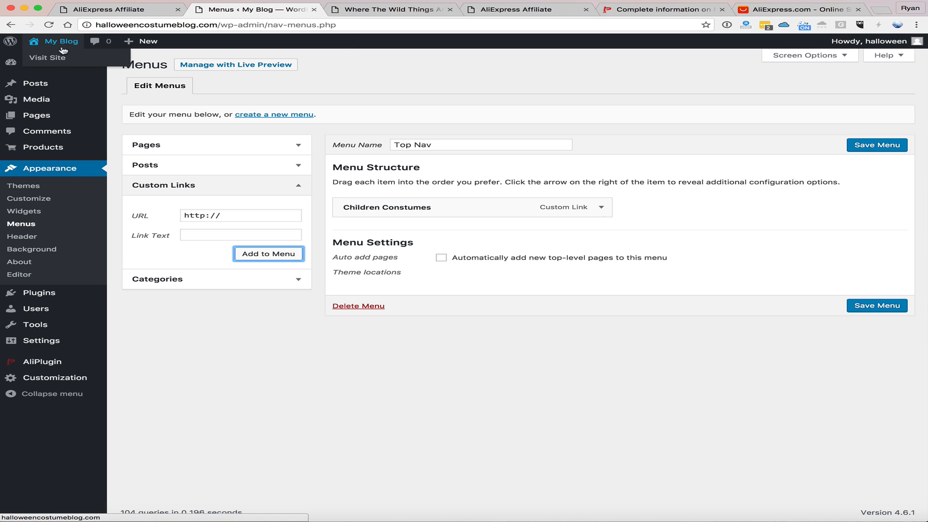
pyautogui.click(59, 57)
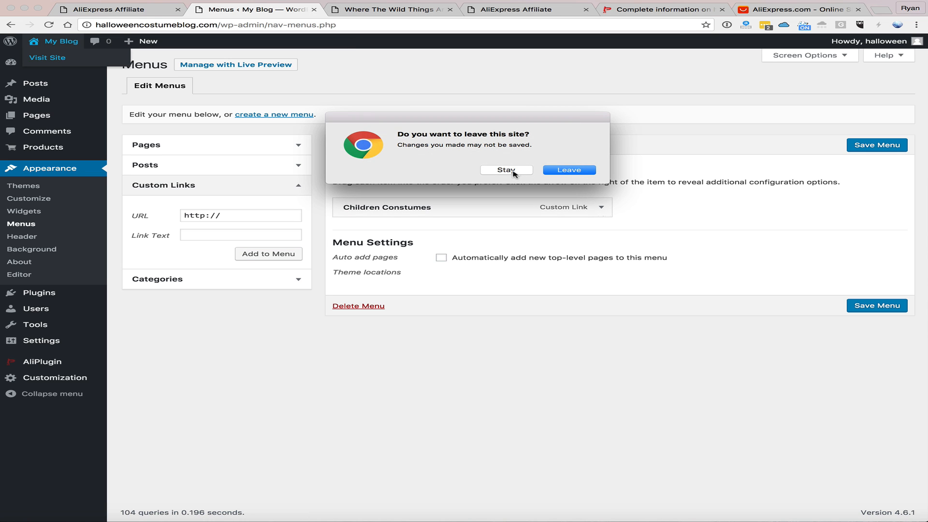
pyautogui.click(513, 172)
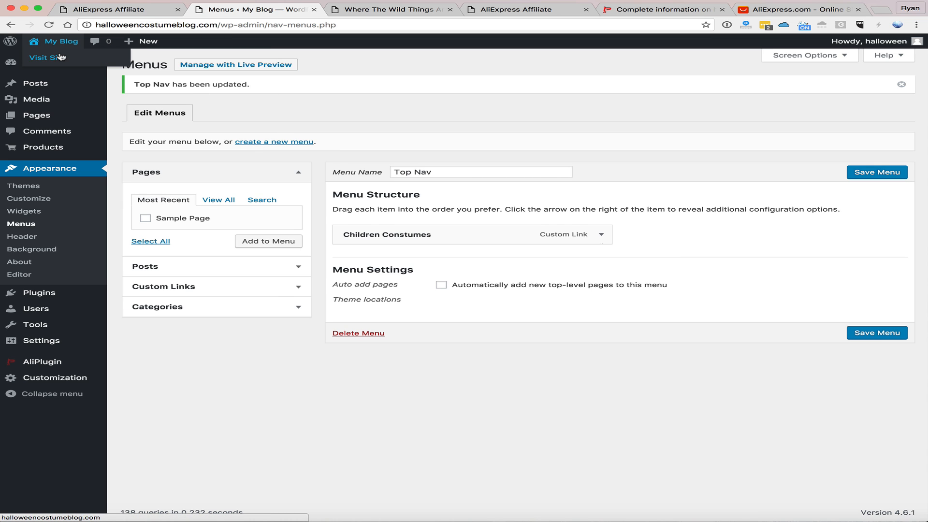
# Visit the store's front page to try the Children Constumes menu link, and return to the listing of all products
pyautogui.click(60, 57)
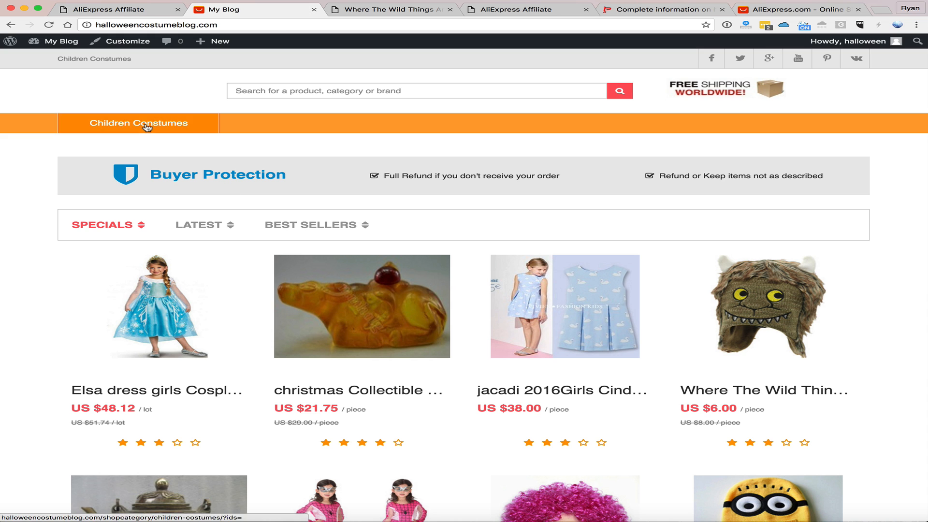
pyautogui.click(146, 127)
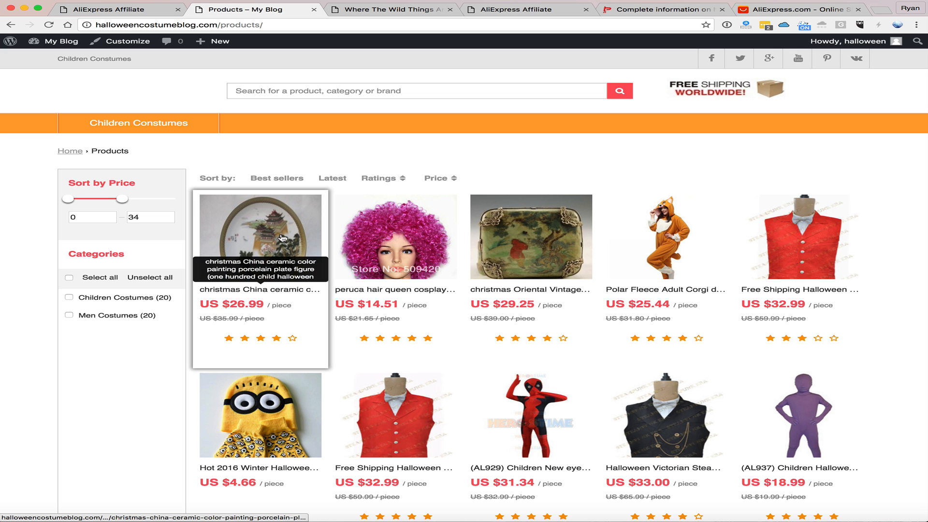
pyautogui.click(429, 380)
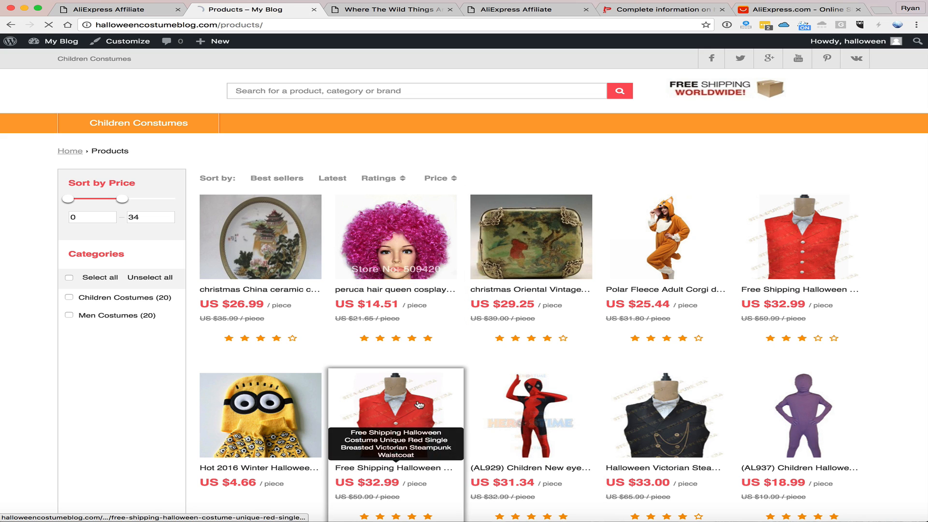
pyautogui.click(8, 28)
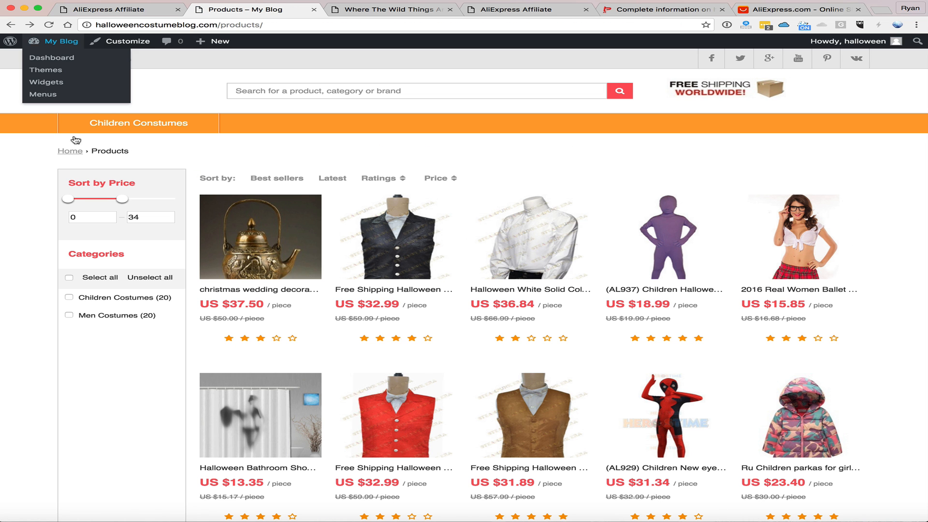
# Add a custom link labelled "Men Costumes" with the Men Costumes category page's address to the Top Nav menu and save the menu
pyautogui.click(120, 315)
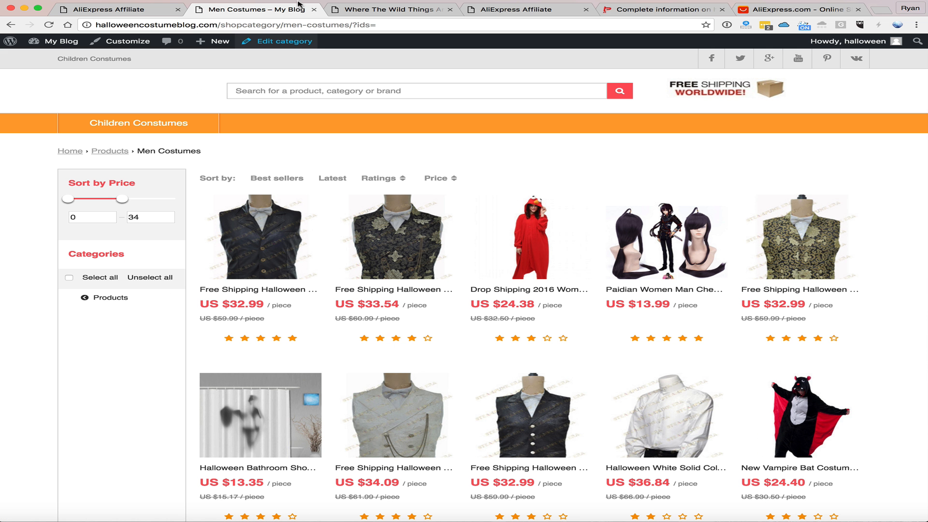
pyautogui.click(327, 26)
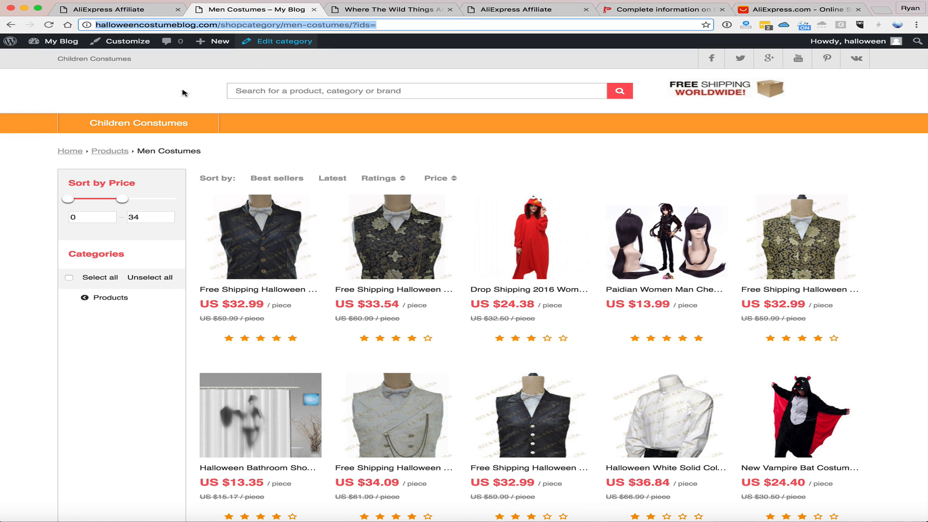
pyautogui.click(62, 58)
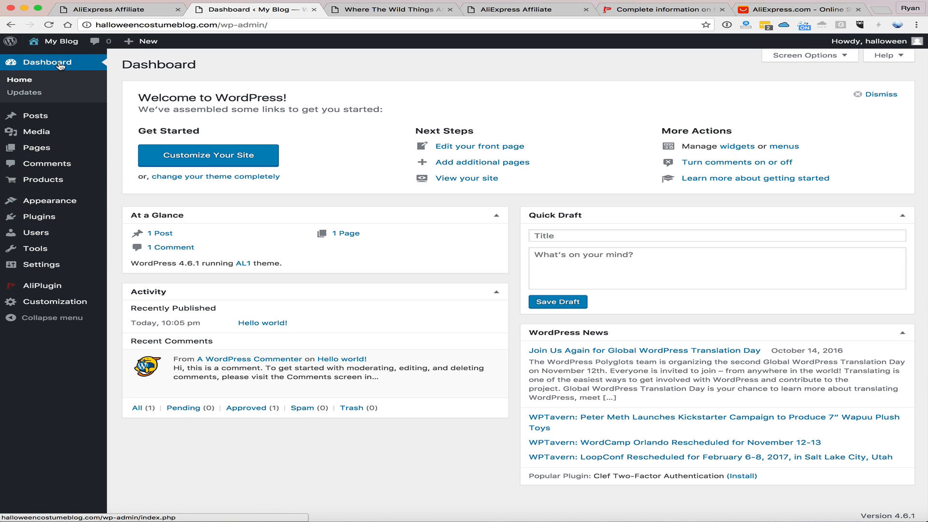
pyautogui.moveTo(69, 203)
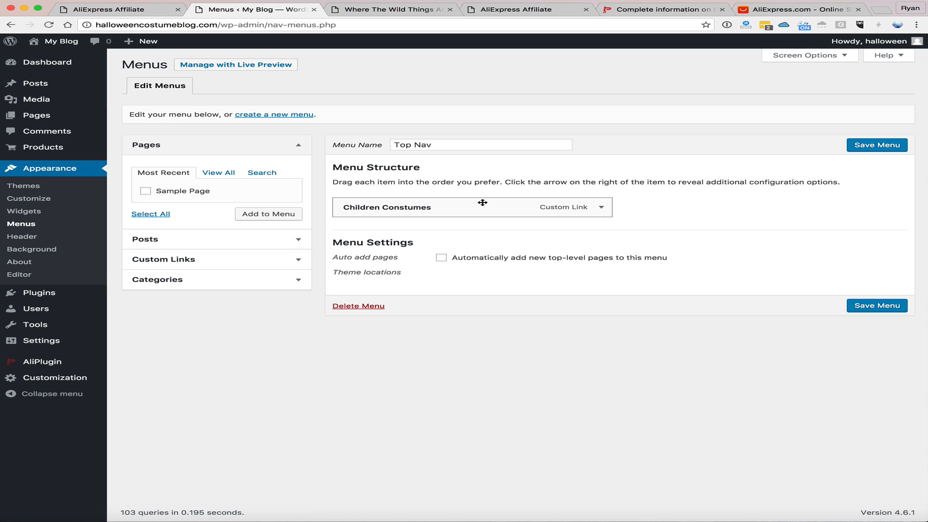
pyautogui.click(226, 261)
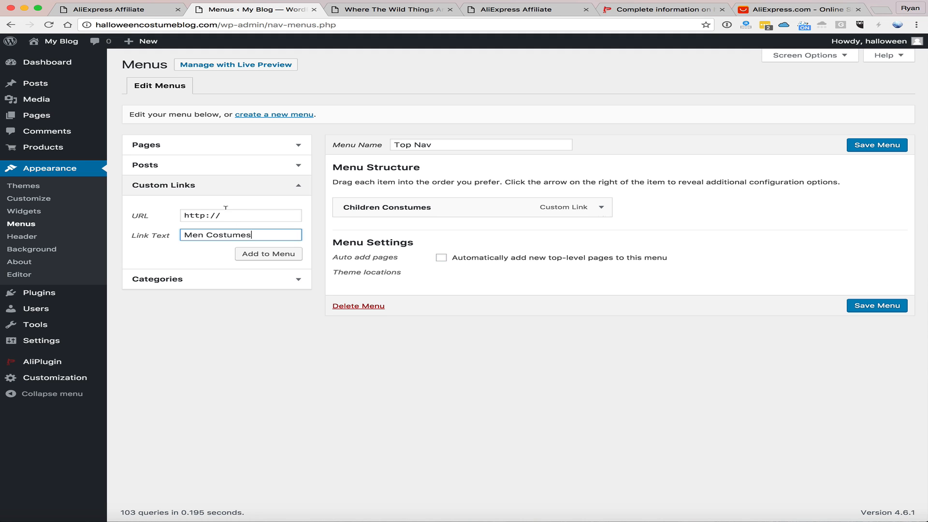
pyautogui.click(161, 217)
pyautogui.click(284, 256)
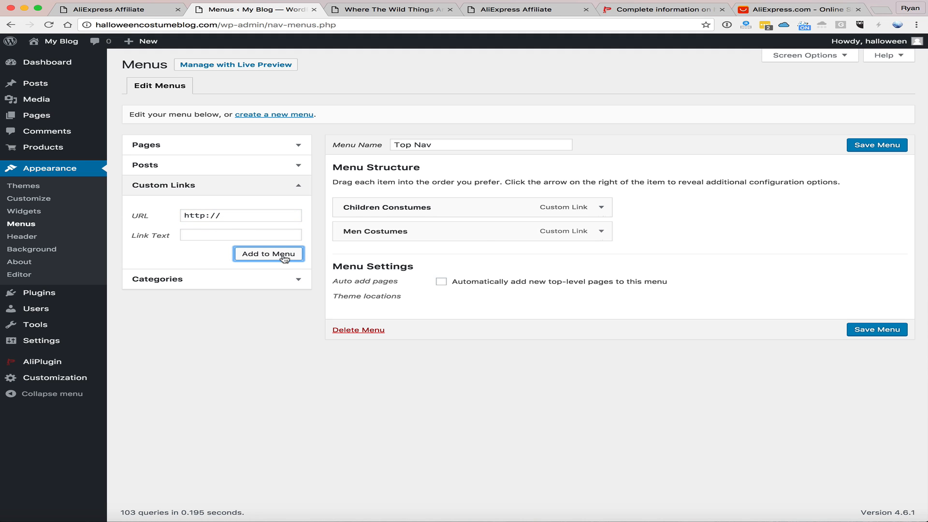
pyautogui.click(897, 327)
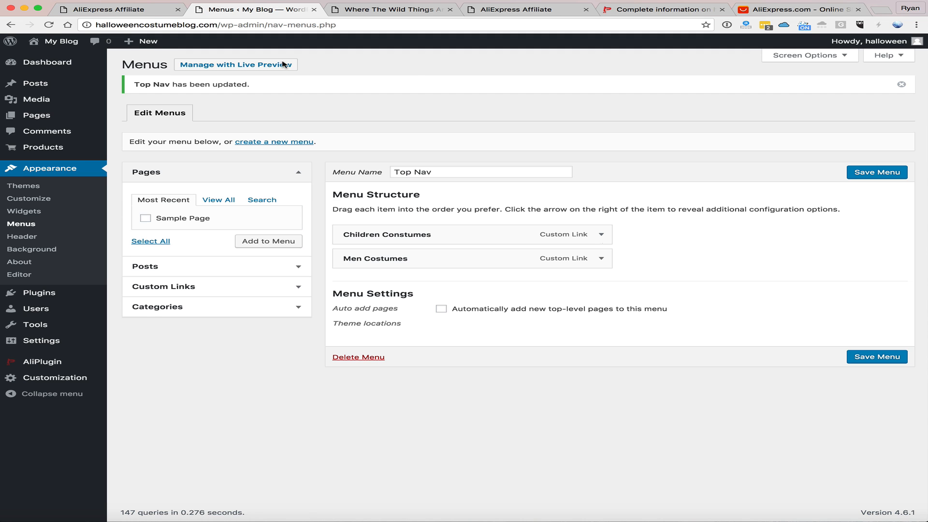
# Visit the store's front page and check the category links in its header and footer
pyautogui.click(58, 41)
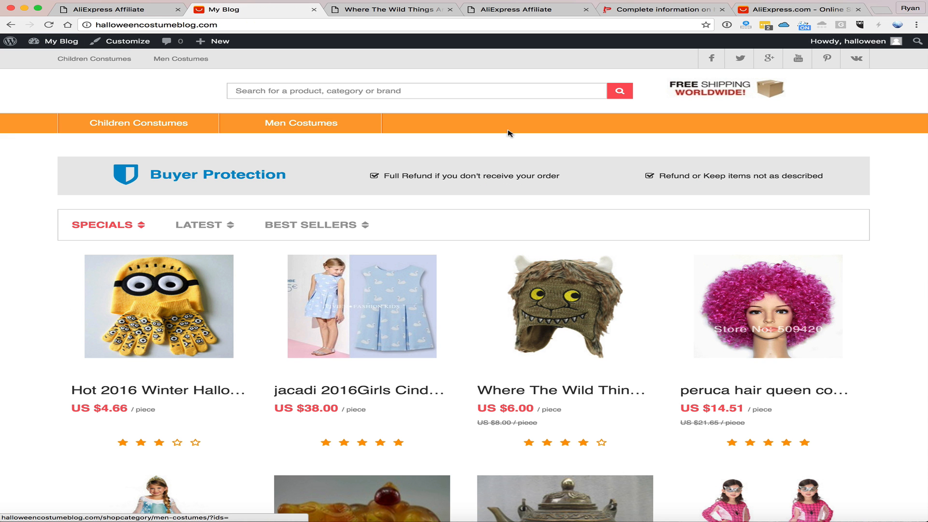
pyautogui.scroll(-10, 289, 163)
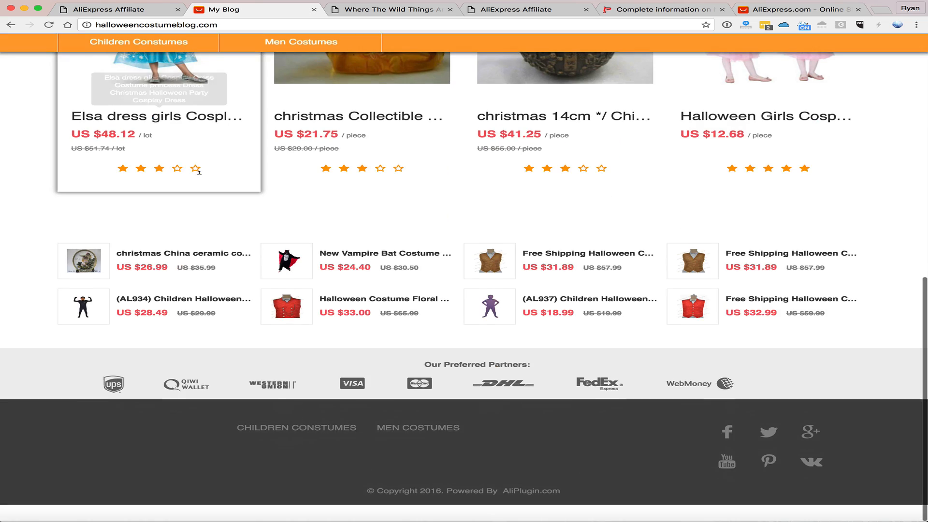
pyautogui.scroll(10, 199, 171)
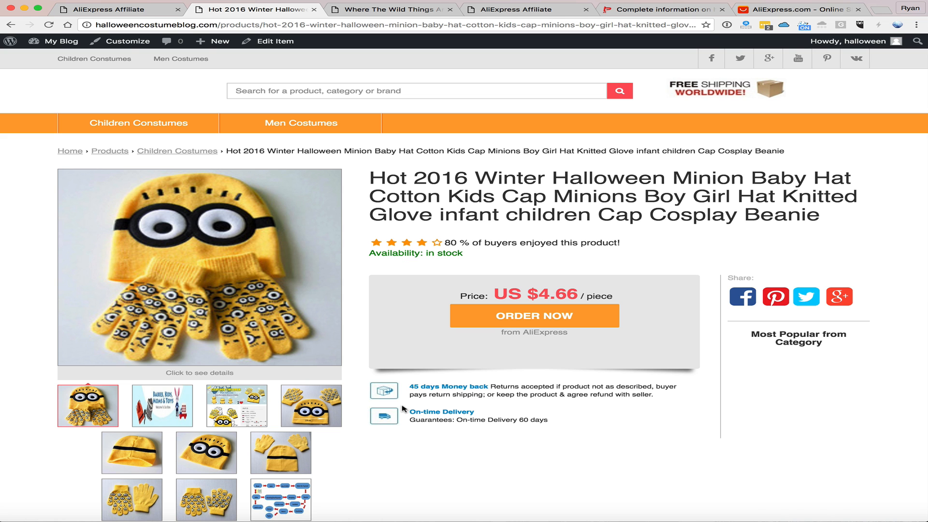
# Examine the Halloween Minion Baby Hat product page, including its images, order box, description, related products and footer
pyautogui.scroll(-5, 403, 409)
pyautogui.scroll(4, 402, 408)
pyautogui.scroll(-1, 399, 401)
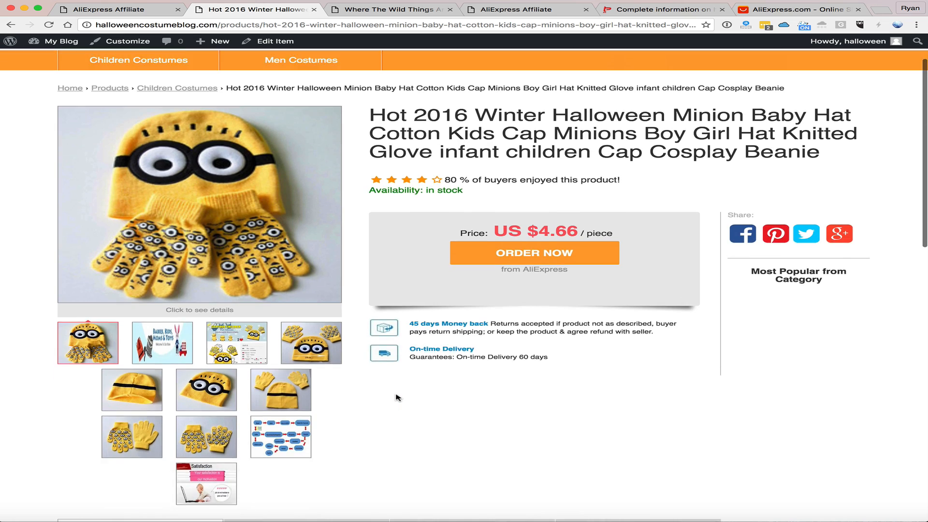
pyautogui.scroll(-5, 397, 398)
pyautogui.scroll(-4, 363, 222)
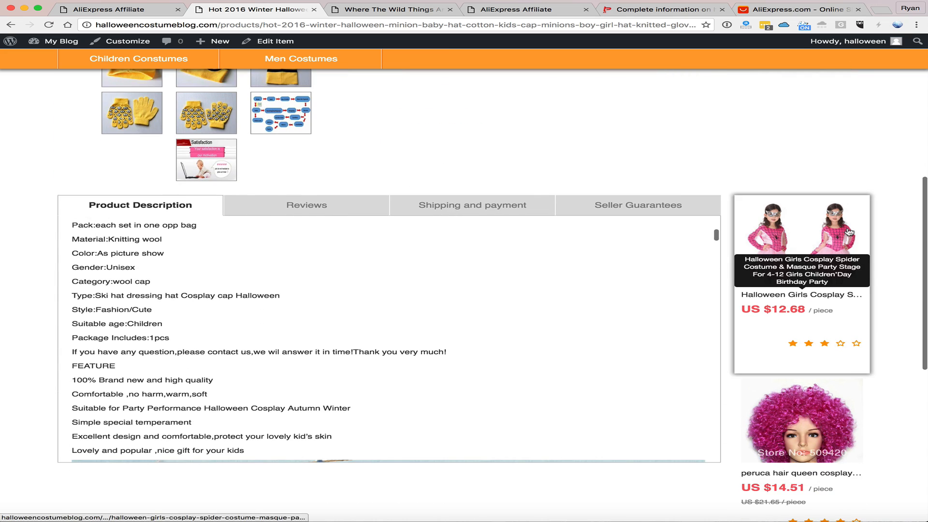
pyautogui.scroll(-3, 849, 233)
pyautogui.scroll(-5, 432, 375)
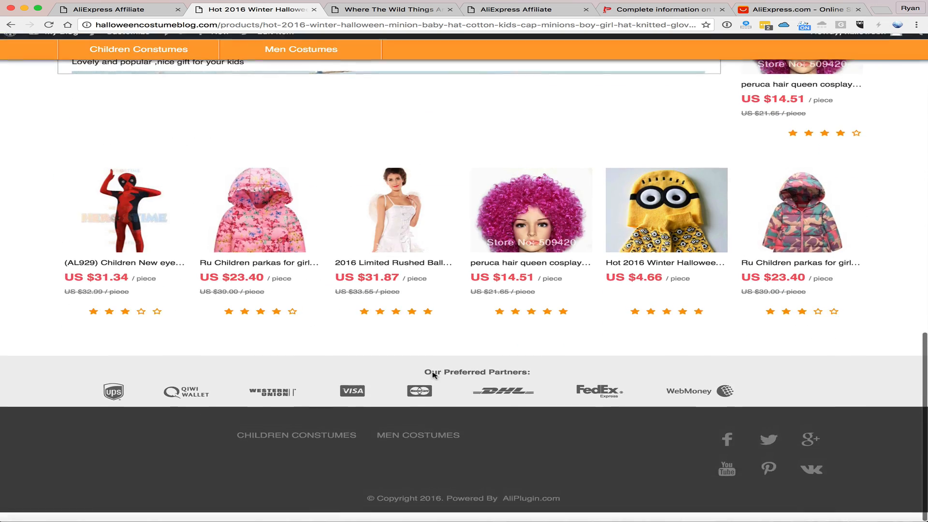
pyautogui.scroll(4, 432, 375)
pyautogui.scroll(6, 433, 375)
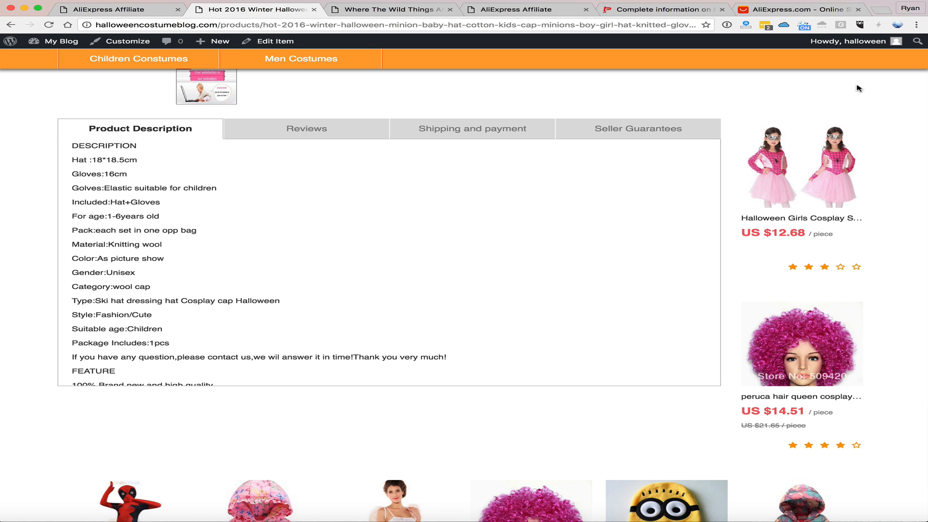
pyautogui.scroll(6, 858, 87)
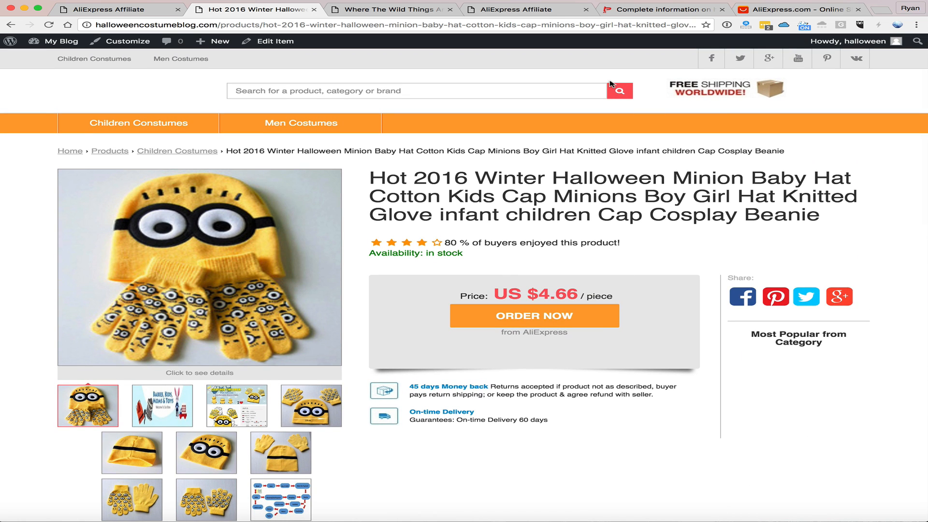
pyautogui.scroll(-2, 609, 136)
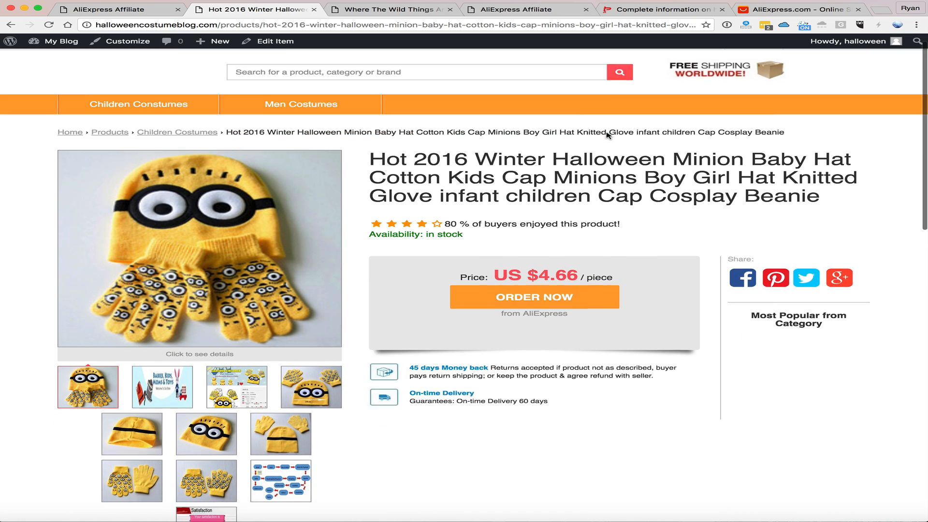
pyautogui.scroll(3, 609, 136)
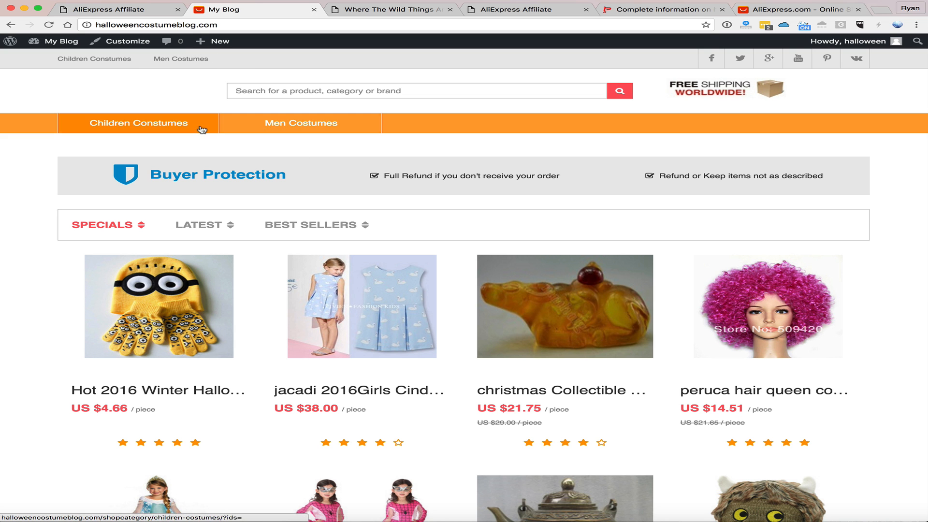
# Look over the store's front page again, from the search bar and featured products to the footer
pyautogui.scroll(-7, 330, 147)
pyautogui.scroll(8, 330, 148)
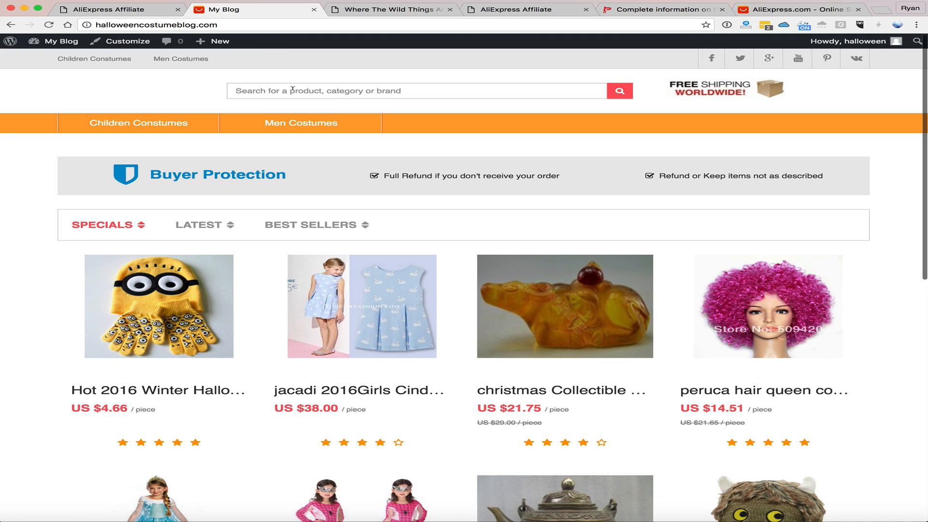
pyautogui.click(292, 90)
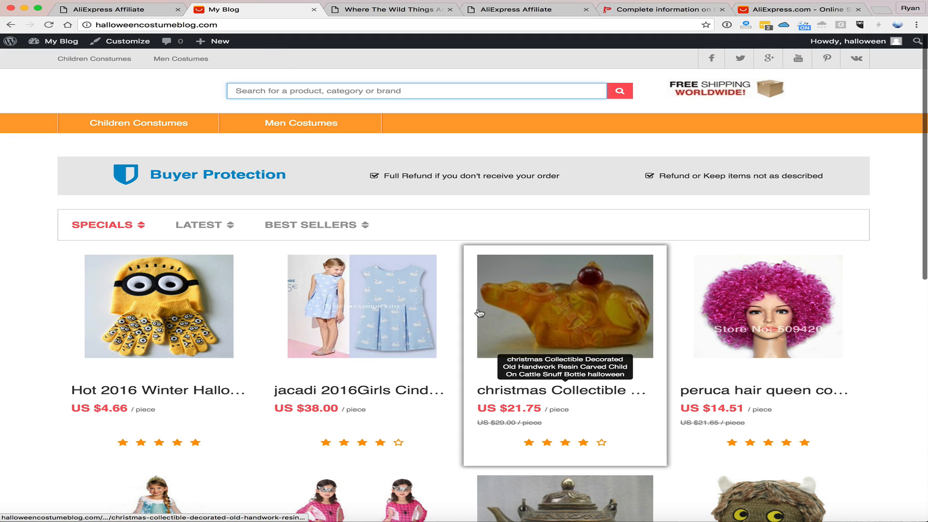
pyautogui.scroll(-10, 479, 314)
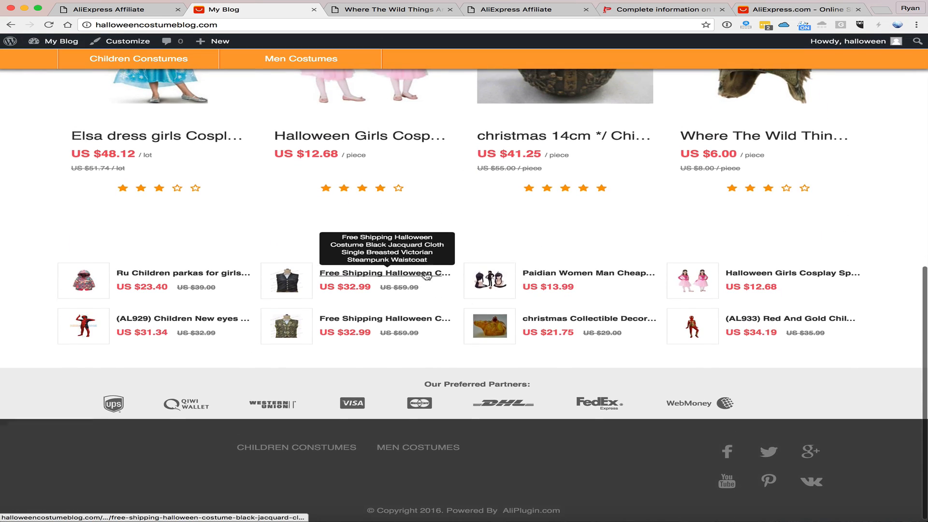
pyautogui.scroll(10, 425, 275)
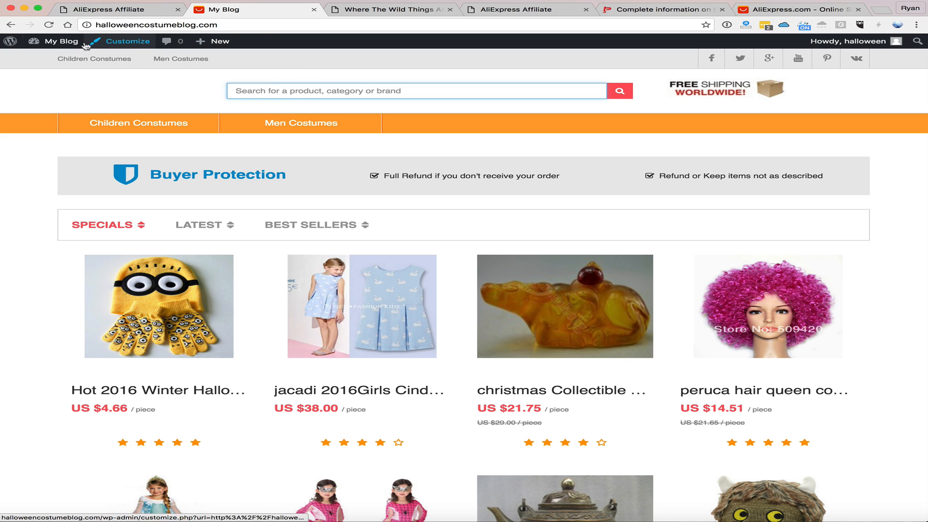
# Open the WordPress General Settings and look over the site title, tagline, addresses, timezone and date formats
pyautogui.click(64, 58)
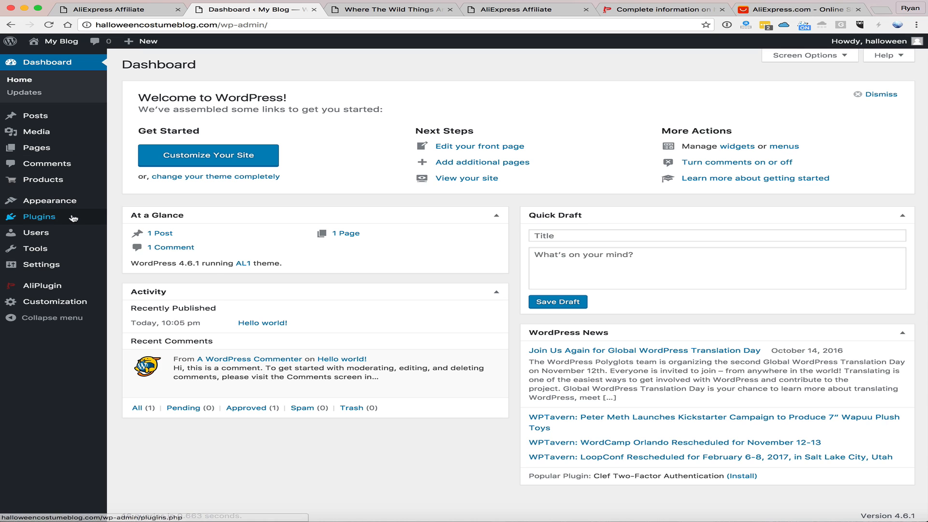
pyautogui.moveTo(58, 272)
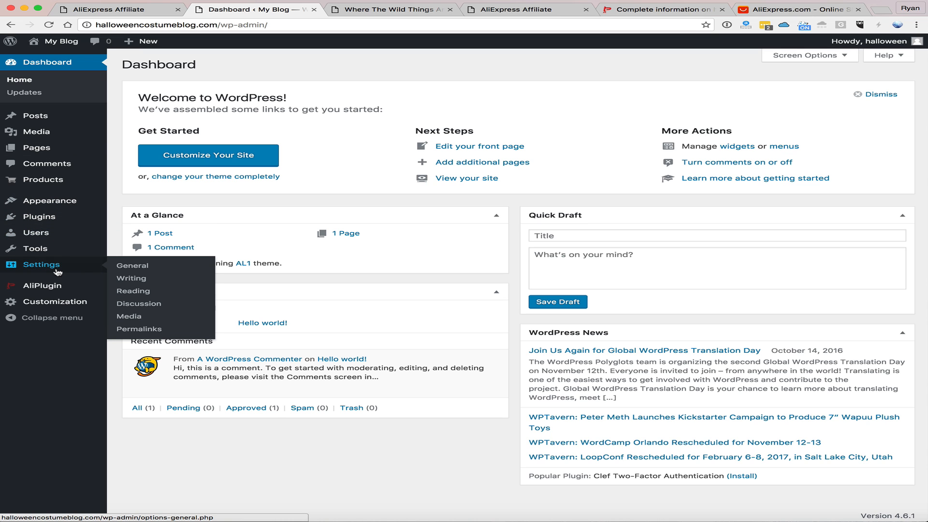
pyautogui.click(118, 269)
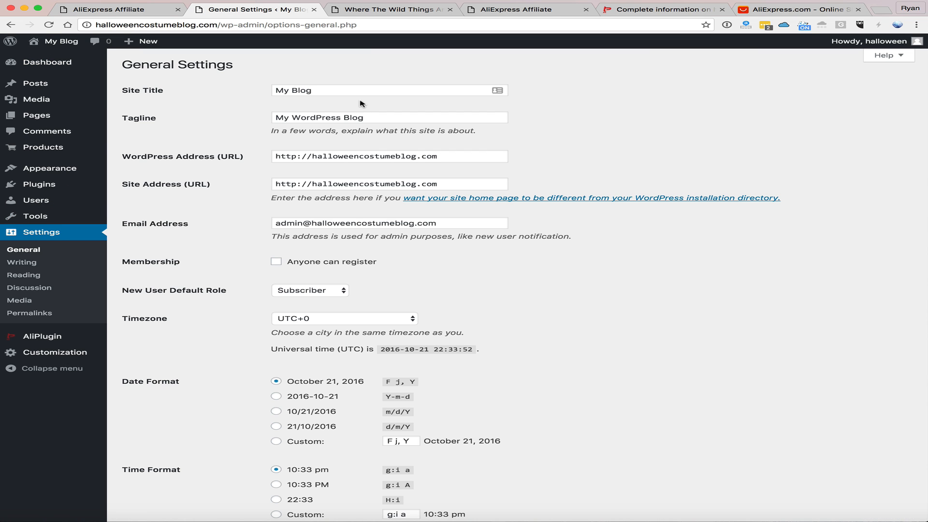
pyautogui.moveTo(339, 86); pyautogui.dragTo(254, 86)
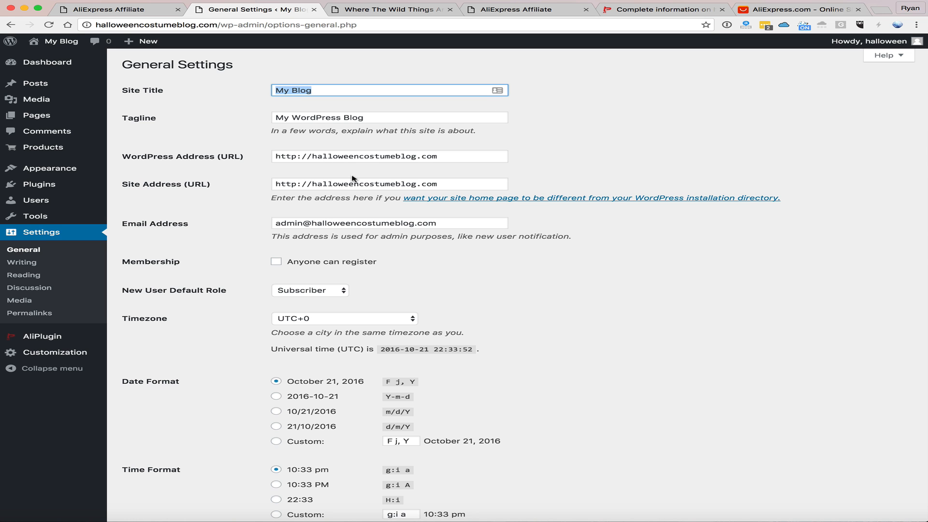
pyautogui.scroll(-5, 352, 178)
pyautogui.scroll(6, 352, 178)
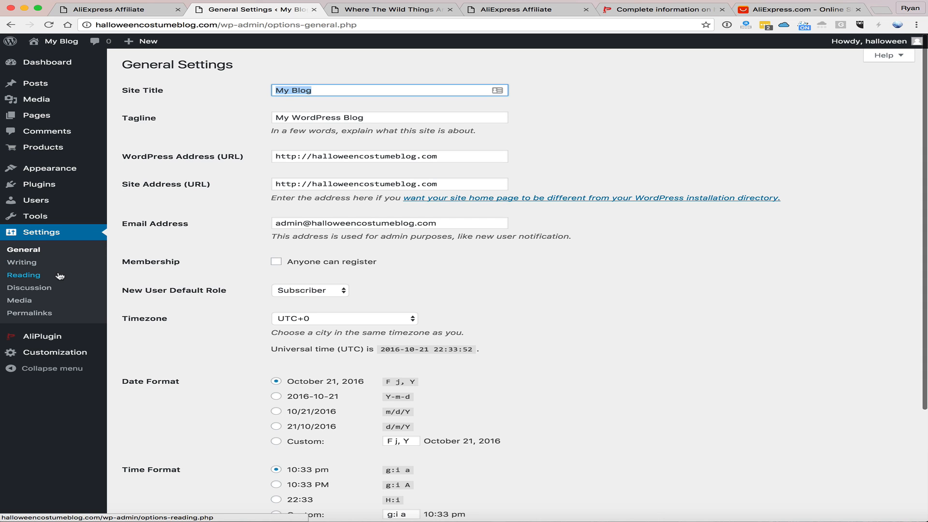
# Import reviews for the store's products with AliPlugin's Review Uploading Tool, keeping the rating at Star 5, and monitor the overall progress
pyautogui.click(44, 337)
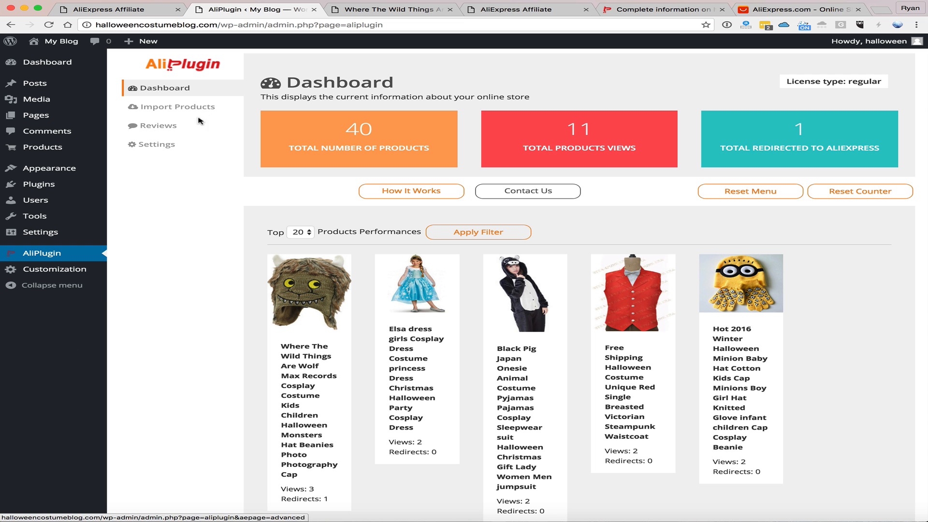
pyautogui.click(174, 128)
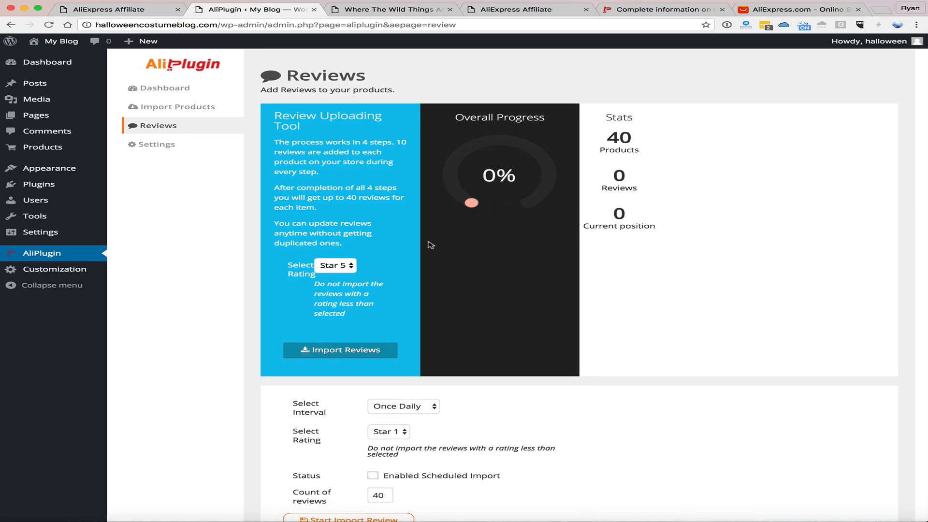
pyautogui.scroll(-3, 430, 245)
pyautogui.scroll(3, 430, 244)
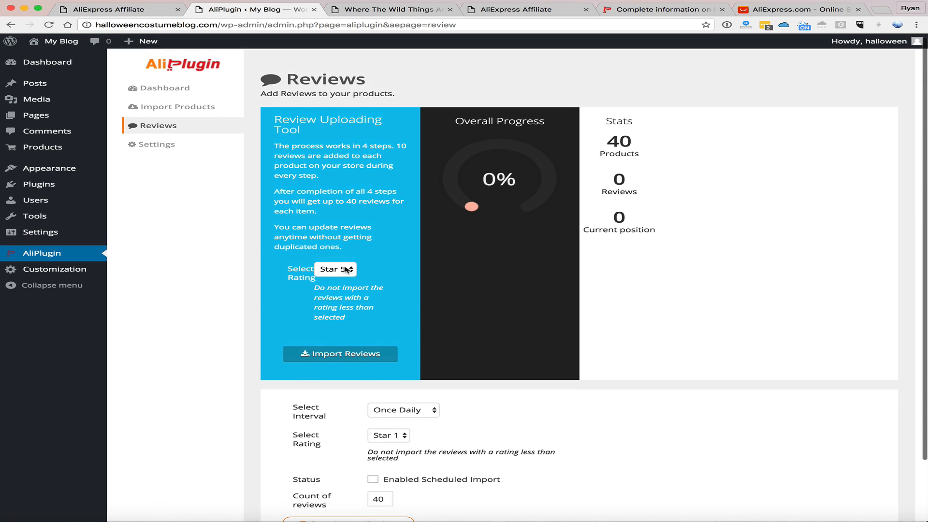
pyautogui.click(346, 270)
pyautogui.click(344, 272)
pyautogui.scroll(-3, 370, 306)
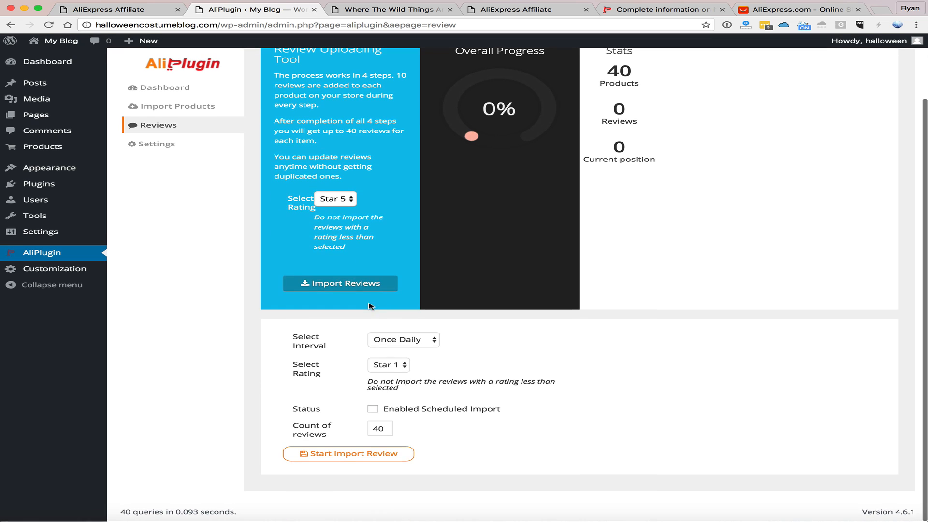
pyautogui.scroll(3, 365, 286)
pyautogui.click(330, 341)
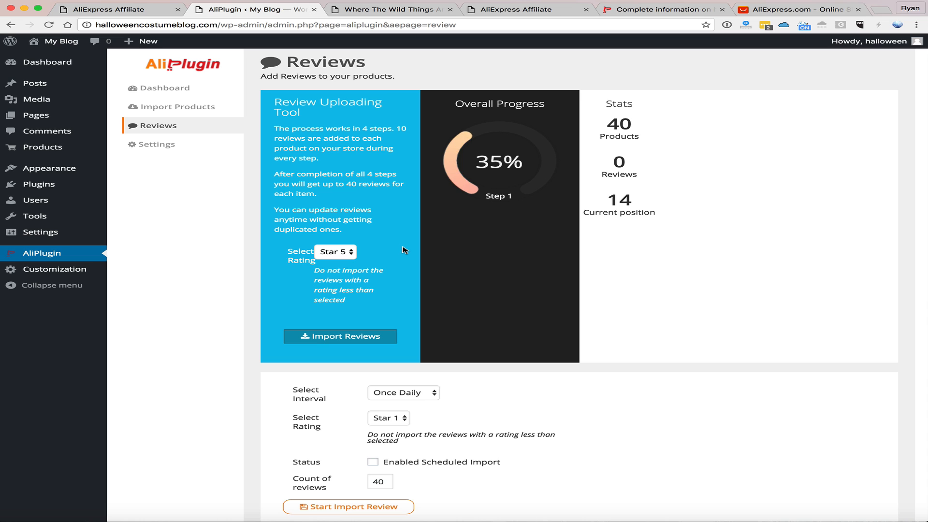
pyautogui.scroll(-3, 404, 250)
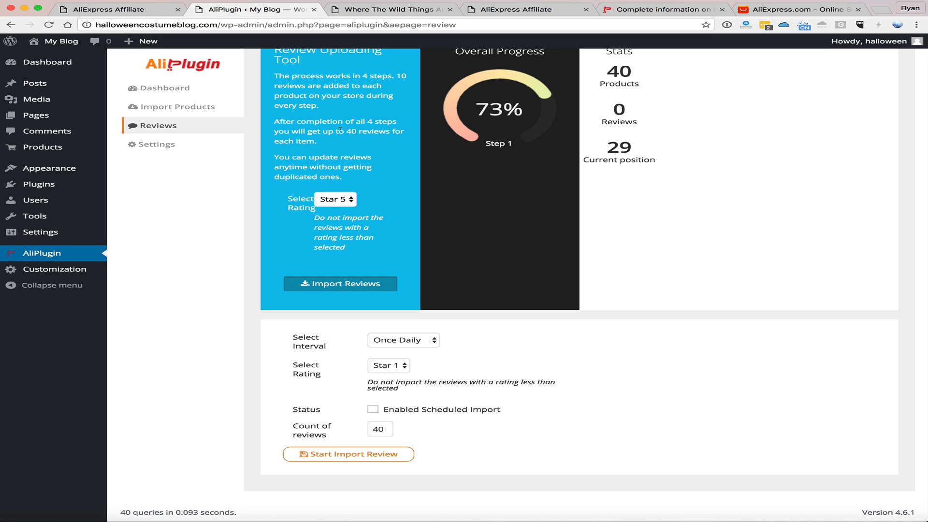
pyautogui.moveTo(146, 44)
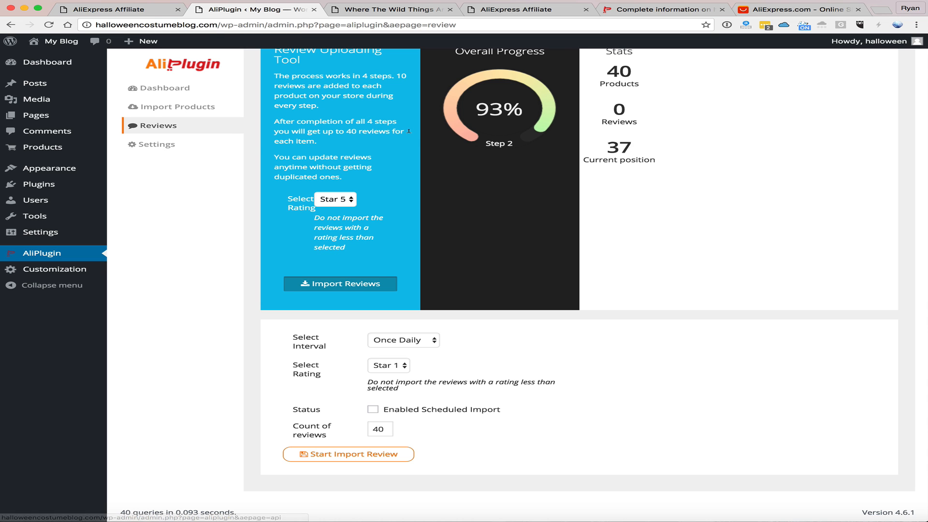
pyautogui.scroll(3, 415, 136)
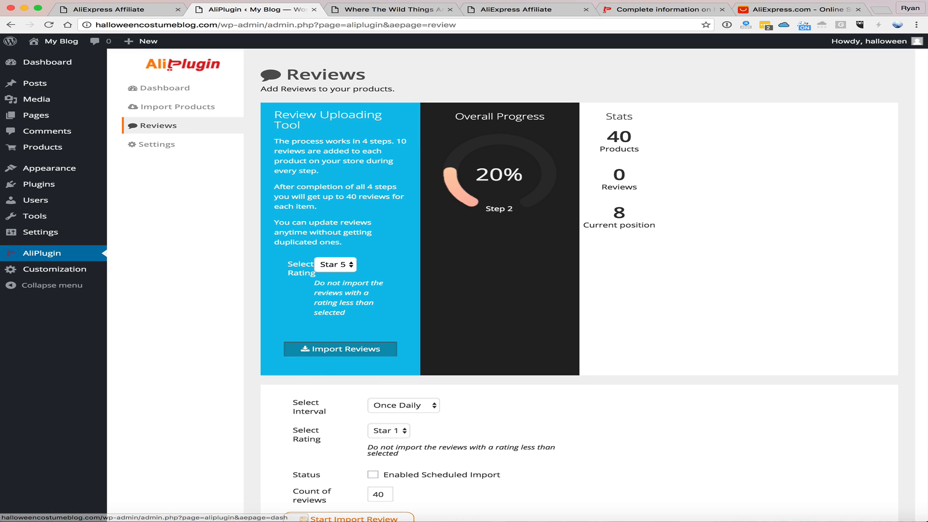
# Open the storefront in a separate tab and check the reviews on the Where The Wild Things Are hat's product page
pyautogui.moveTo(60, 42)
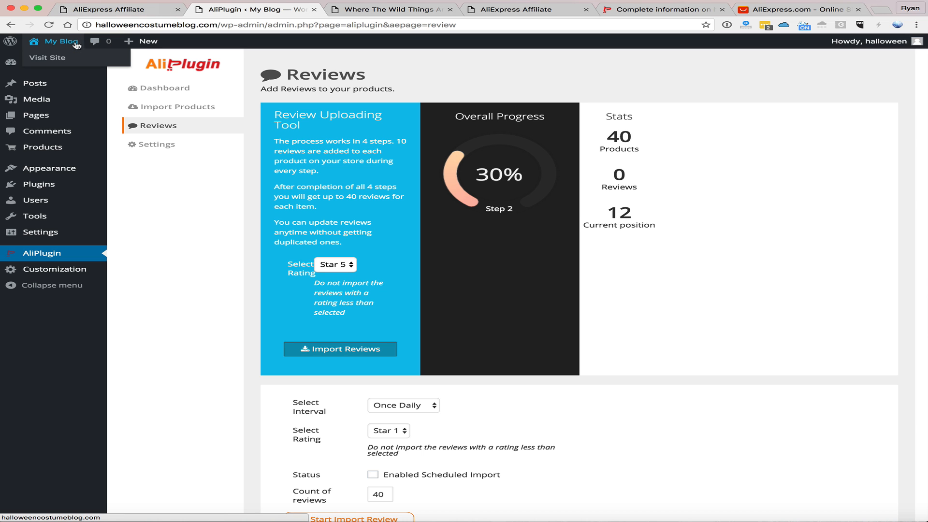
pyautogui.keyDown('super'); pyautogui.click(63, 59); pyautogui.keyUp('super')
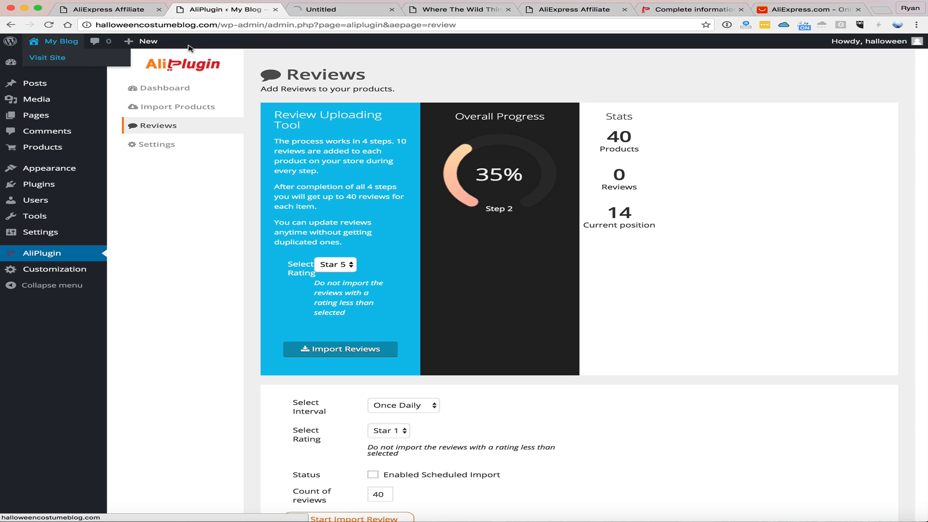
pyautogui.click(341, 9)
pyautogui.scroll(-2, 244, 346)
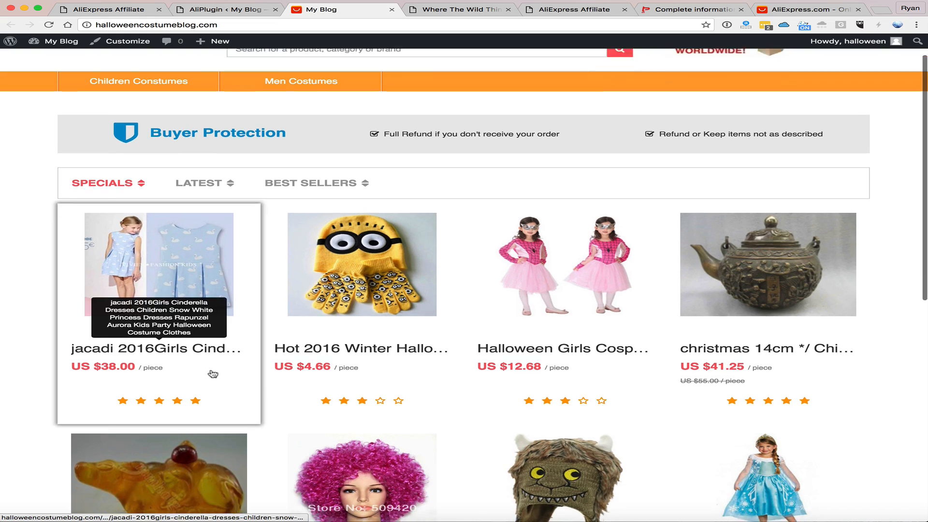
pyautogui.scroll(-6, 598, 322)
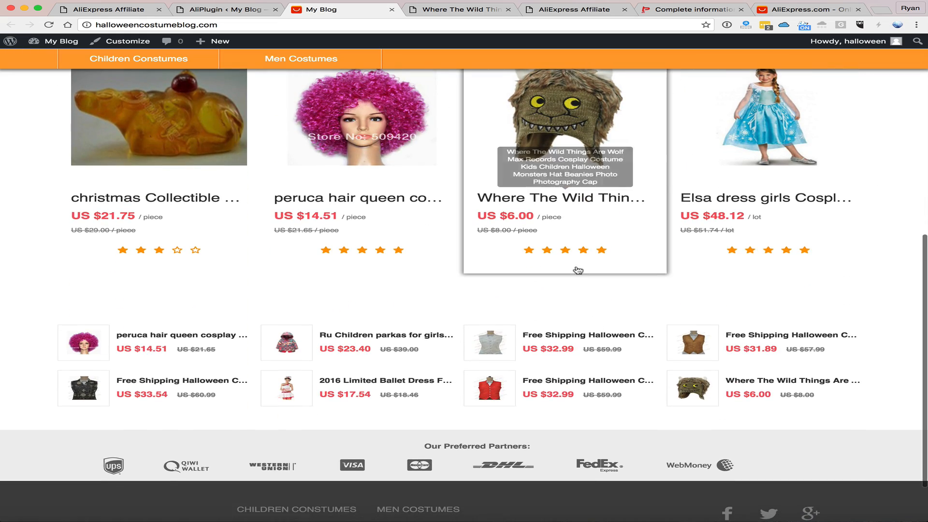
pyautogui.click(573, 203)
pyautogui.scroll(-10, 574, 204)
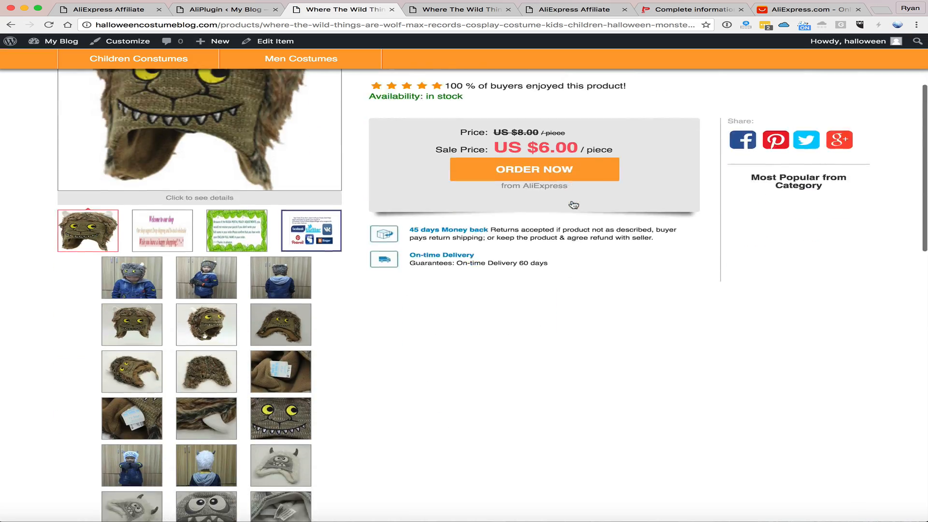
pyautogui.click(360, 186)
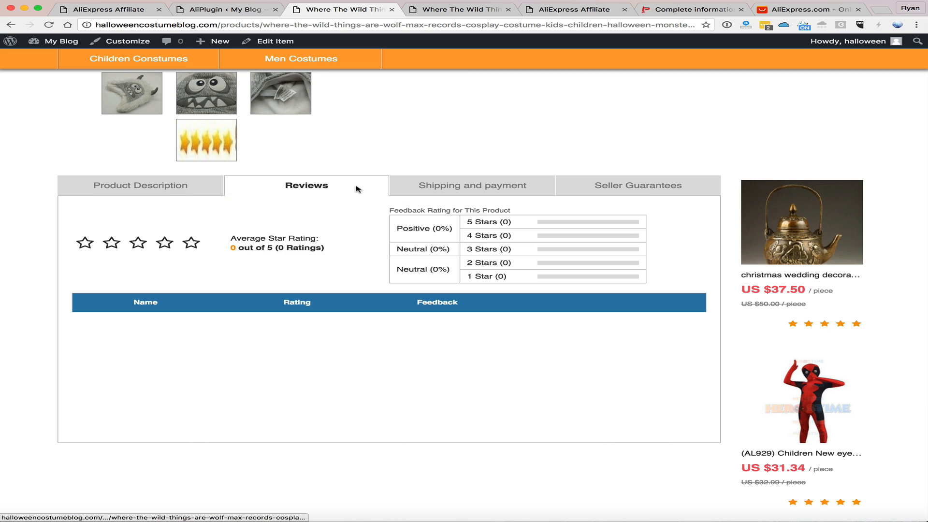
pyautogui.scroll(-5, 364, 246)
pyautogui.scroll(6, 310, 174)
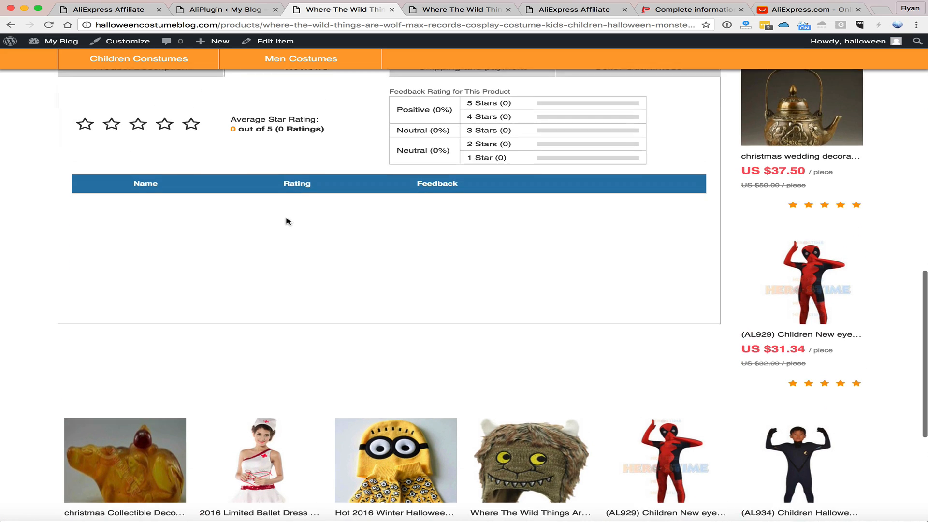
pyautogui.scroll(10, 288, 222)
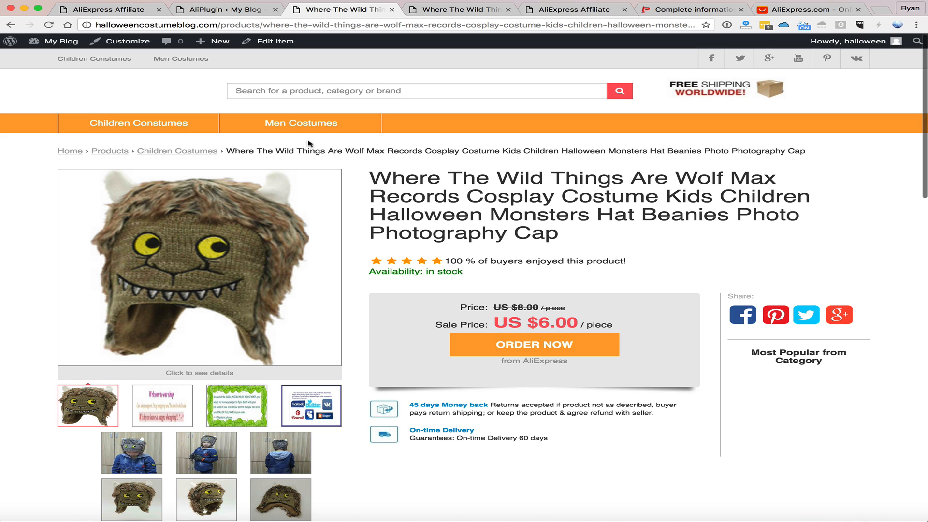
# Check the reviews of the first Ru Children parkas product in the Children Costumes category, then return to the review import progress
pyautogui.click(135, 124)
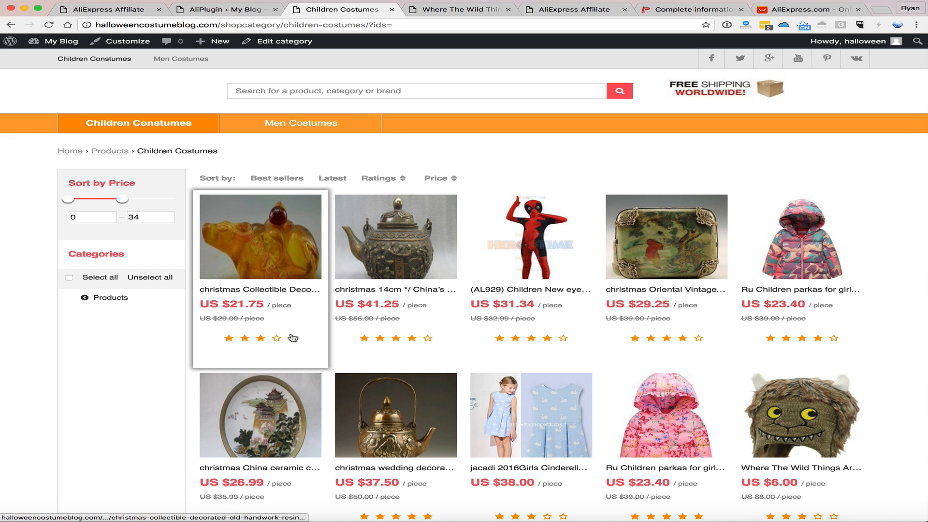
pyautogui.click(789, 288)
pyautogui.scroll(-7, 349, 187)
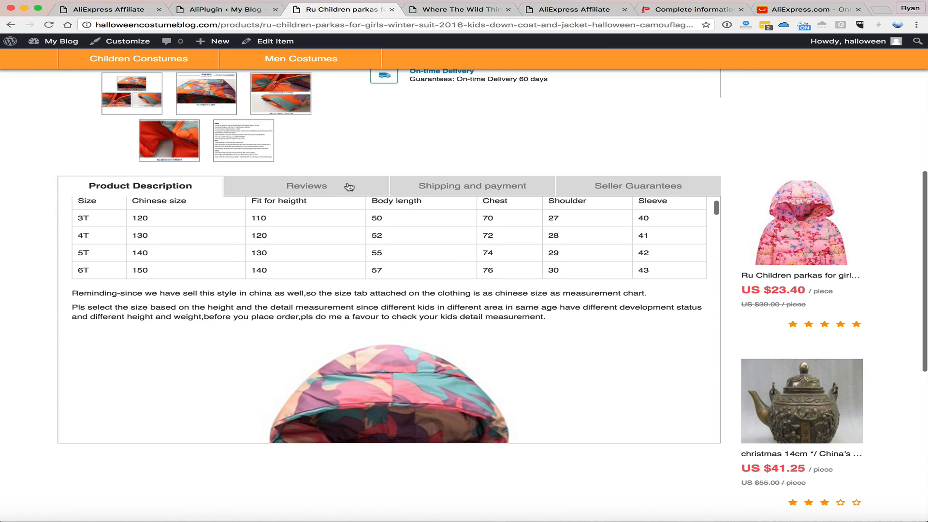
pyautogui.click(349, 187)
pyautogui.scroll(-3, 314, 256)
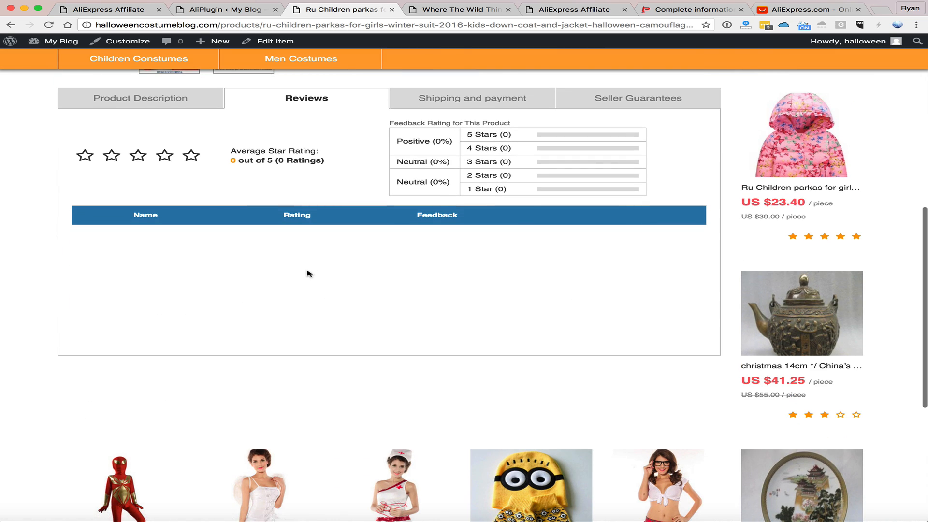
pyautogui.scroll(-8, 309, 274)
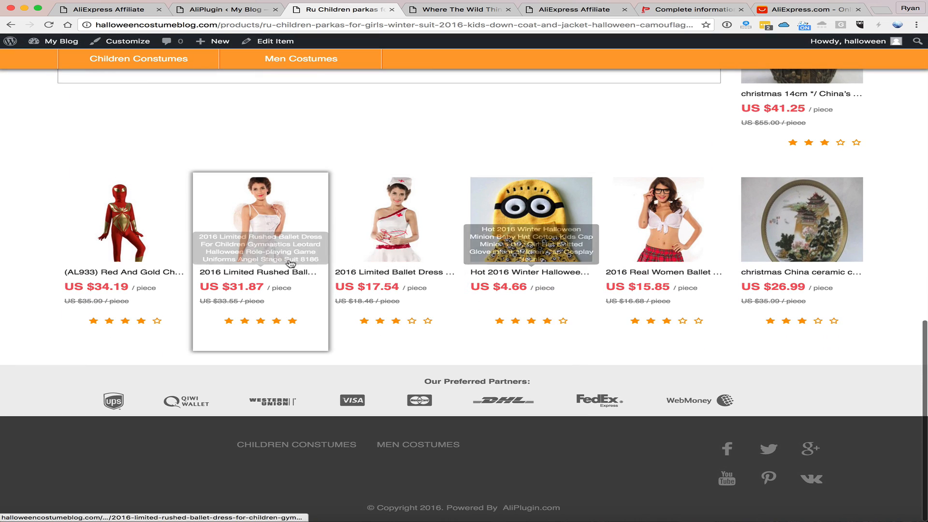
pyautogui.scroll(6, 261, 271)
pyautogui.click(224, 9)
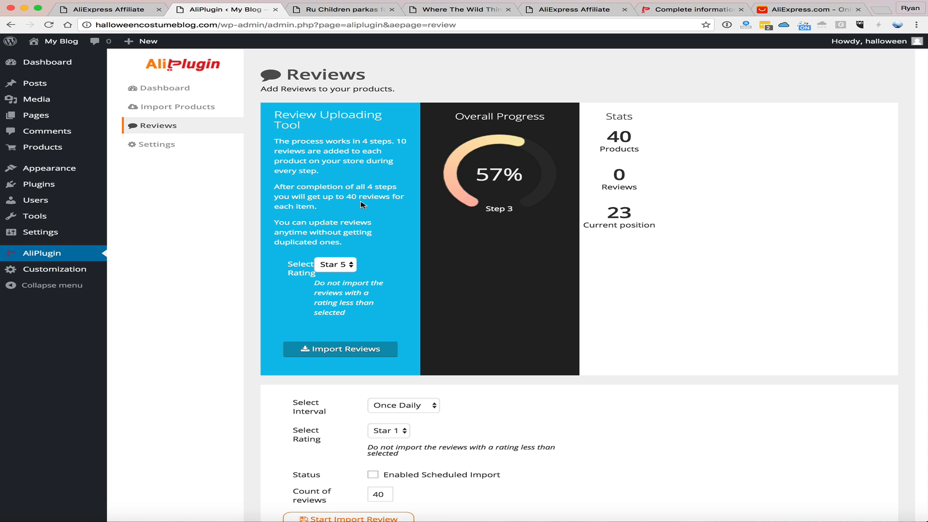